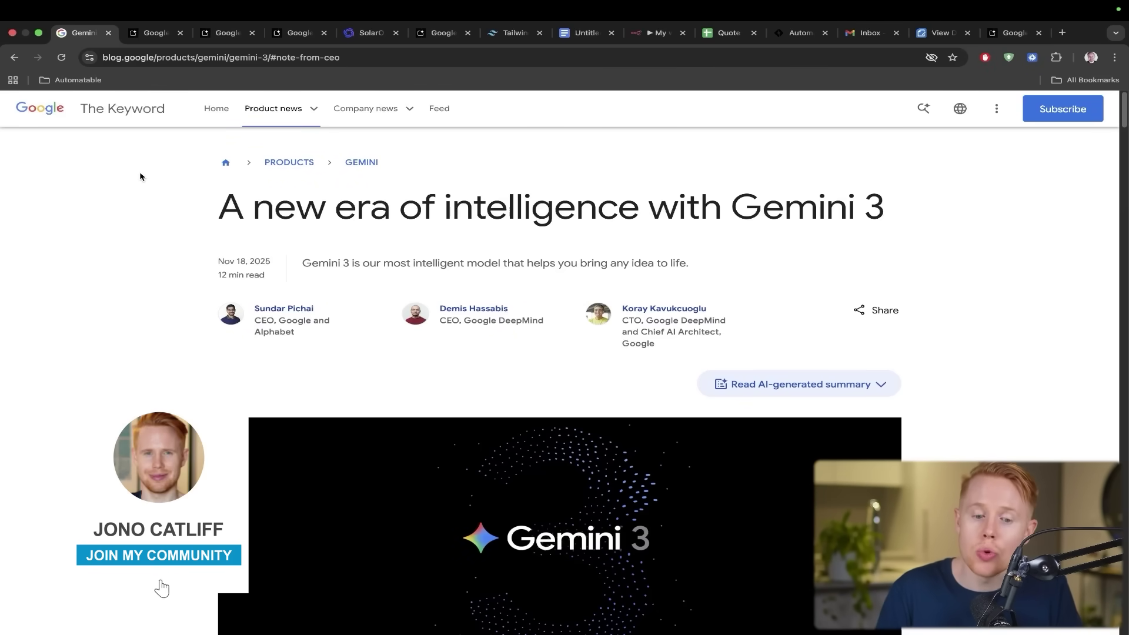
- Switch from the Gemini 3 announcement post to the InfoGenius app tab
key(ctrl+Tab)
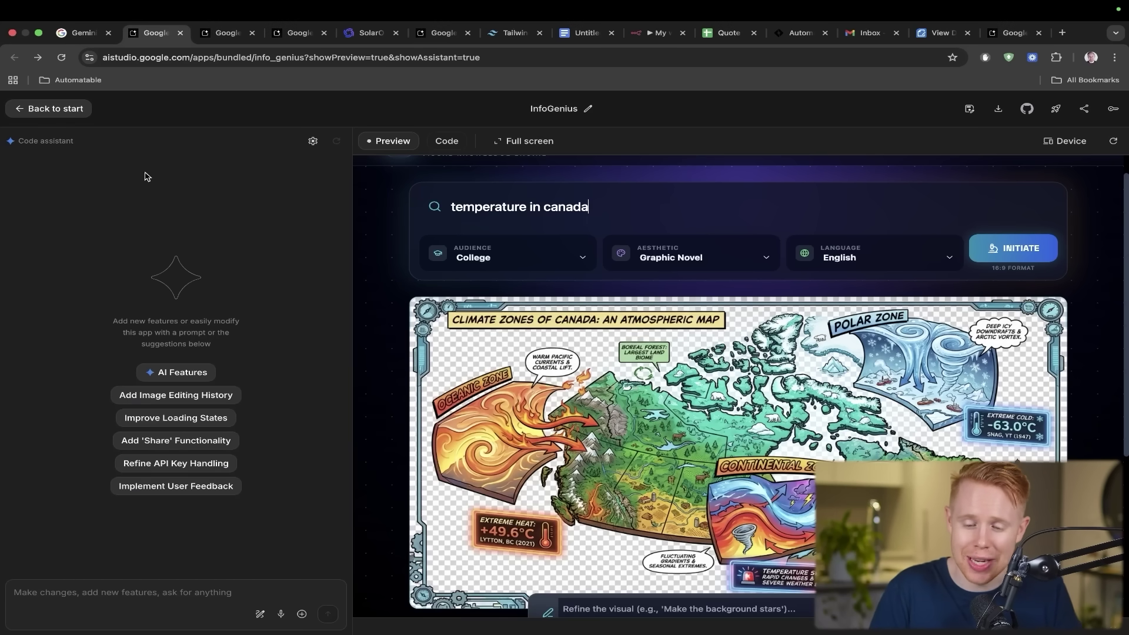
scroll(1086, 202, up, 2)
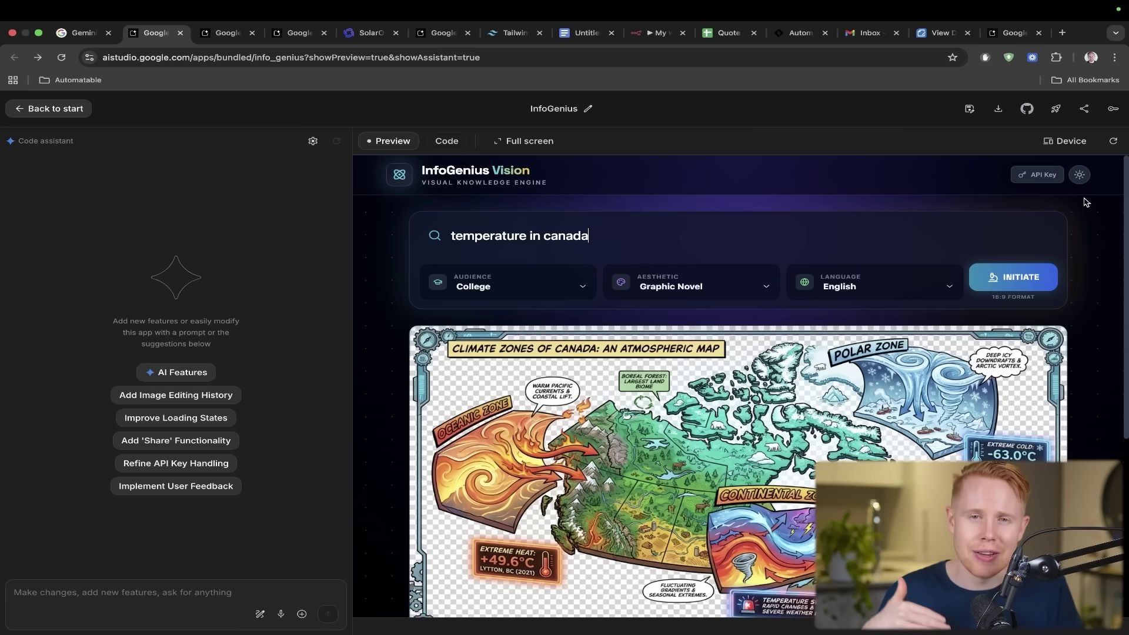
scroll(1085, 202, down, 1)
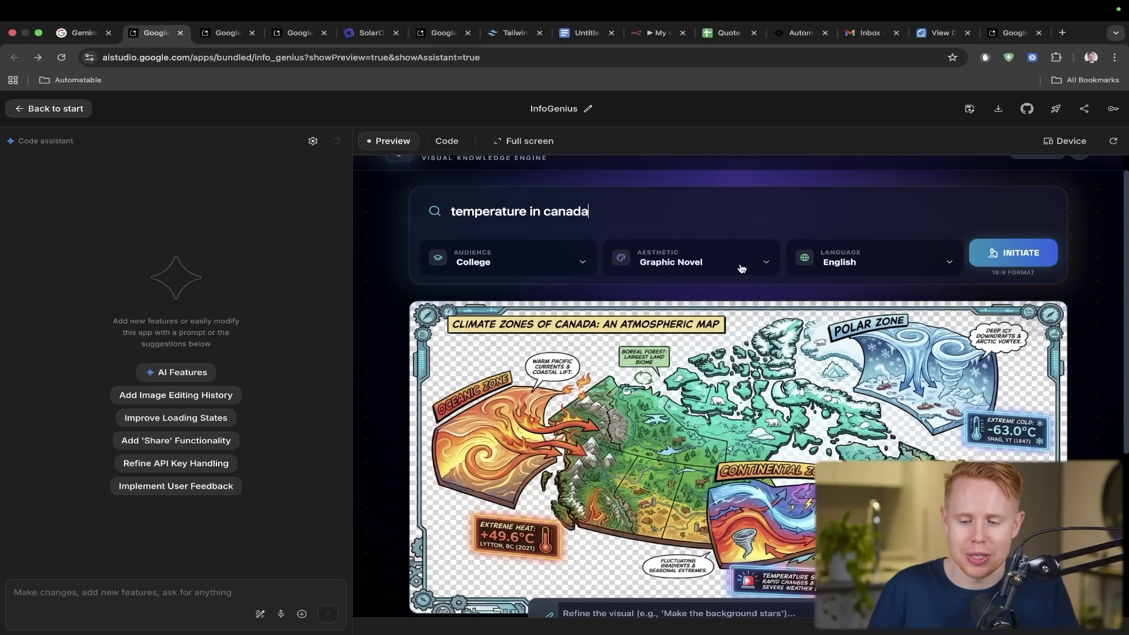
drag(774, 282, 617, 205)
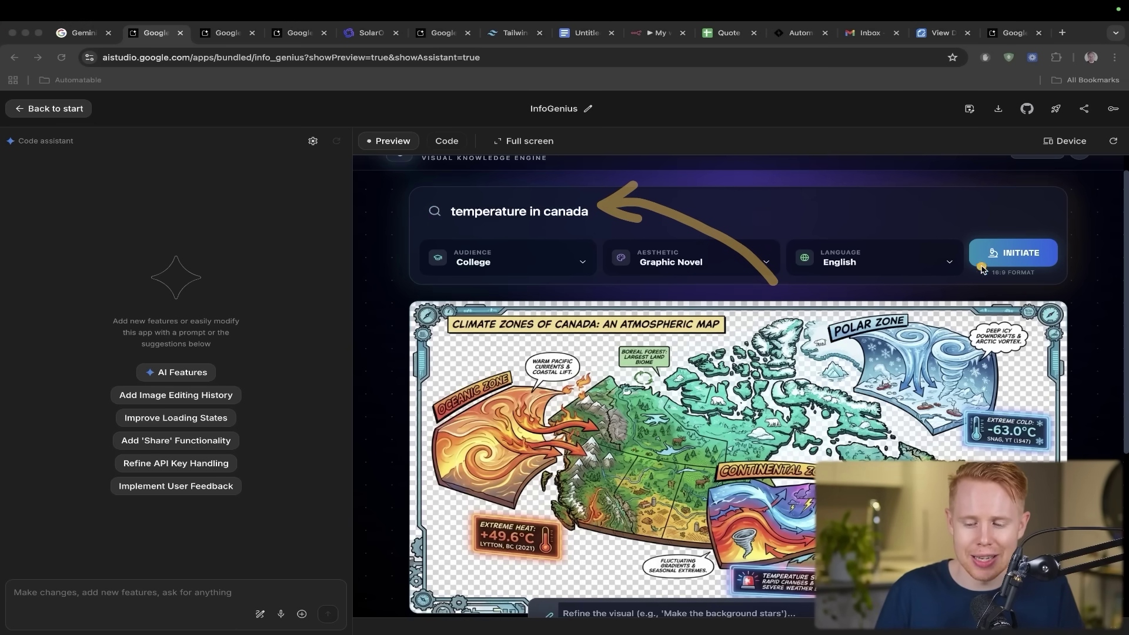
key(ctrl+shift+s)
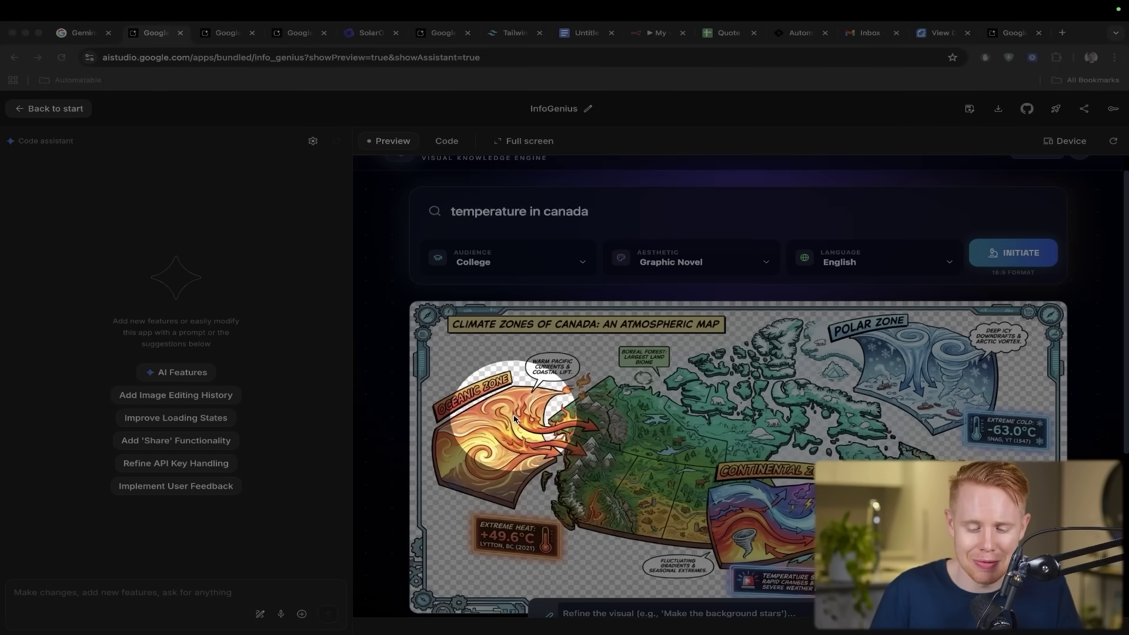
key(ctrl+shift+s)
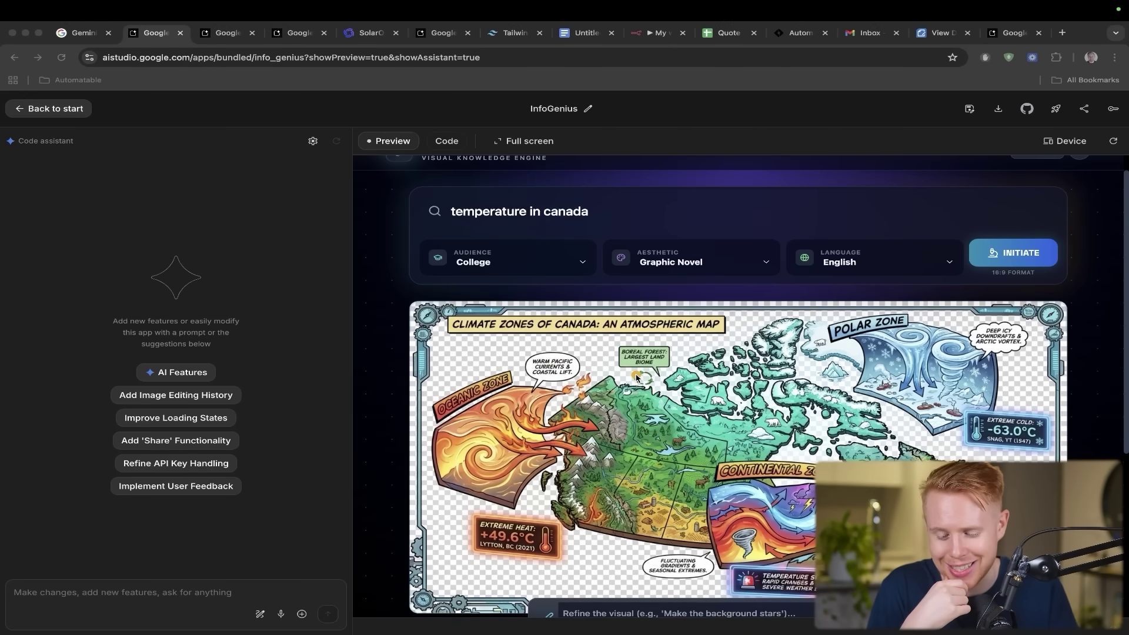
key(ctrl+shift+s)
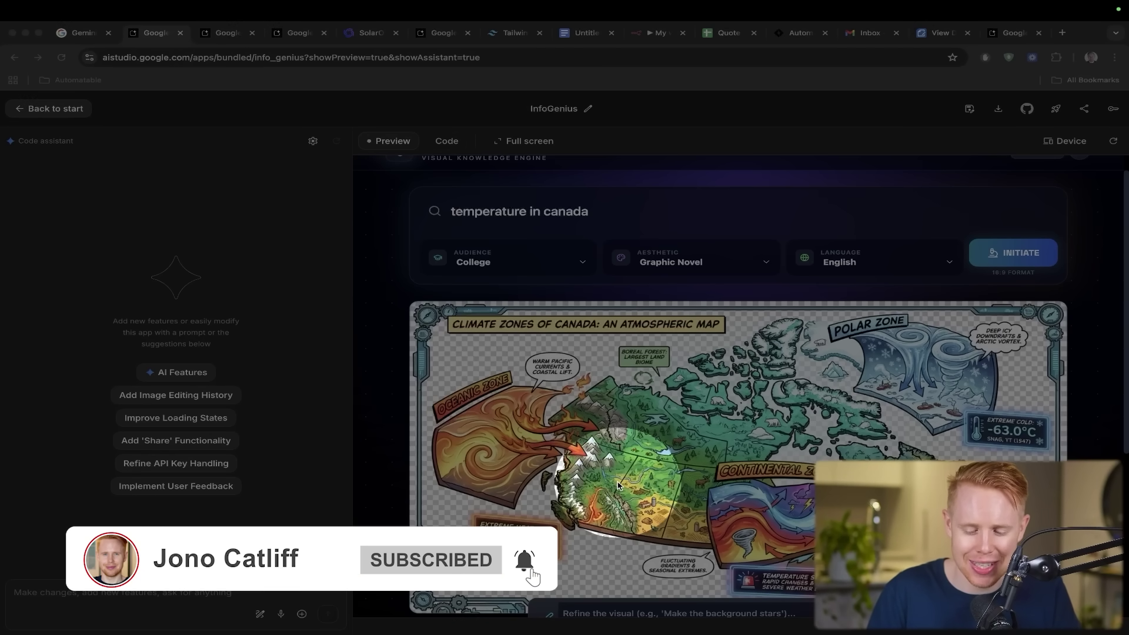
key(ctrl+shift+s)
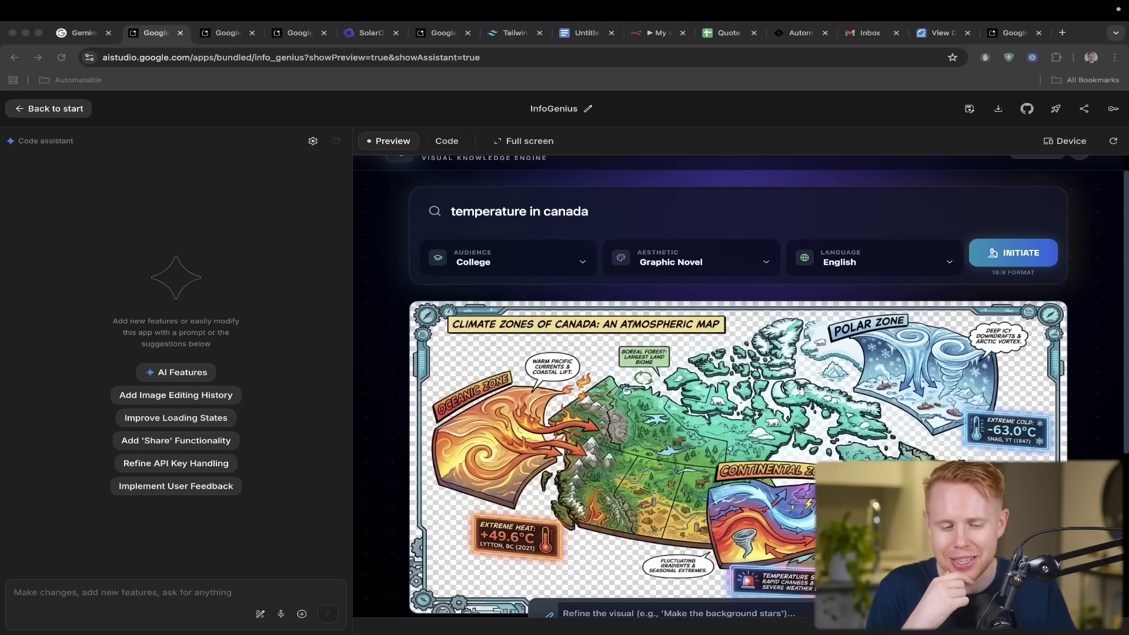
- Play a new Gemini Runner round with jumps and a left lane change, then reach AI Studio's Build page
key(ctrl+Tab)
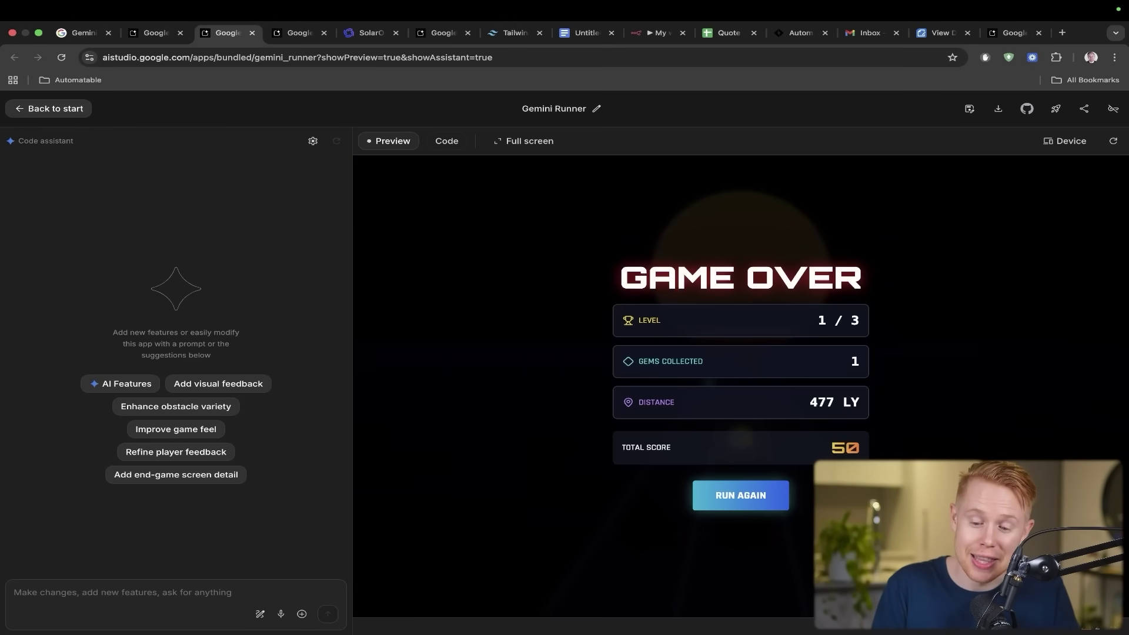
click(775, 499)
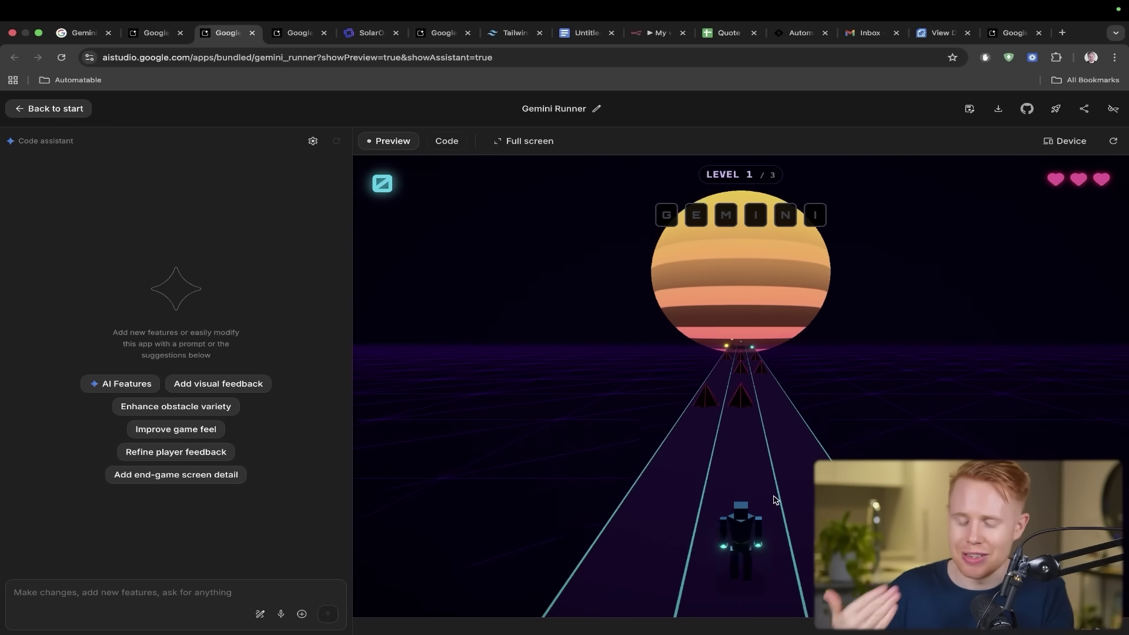
key(space)
key(Left)
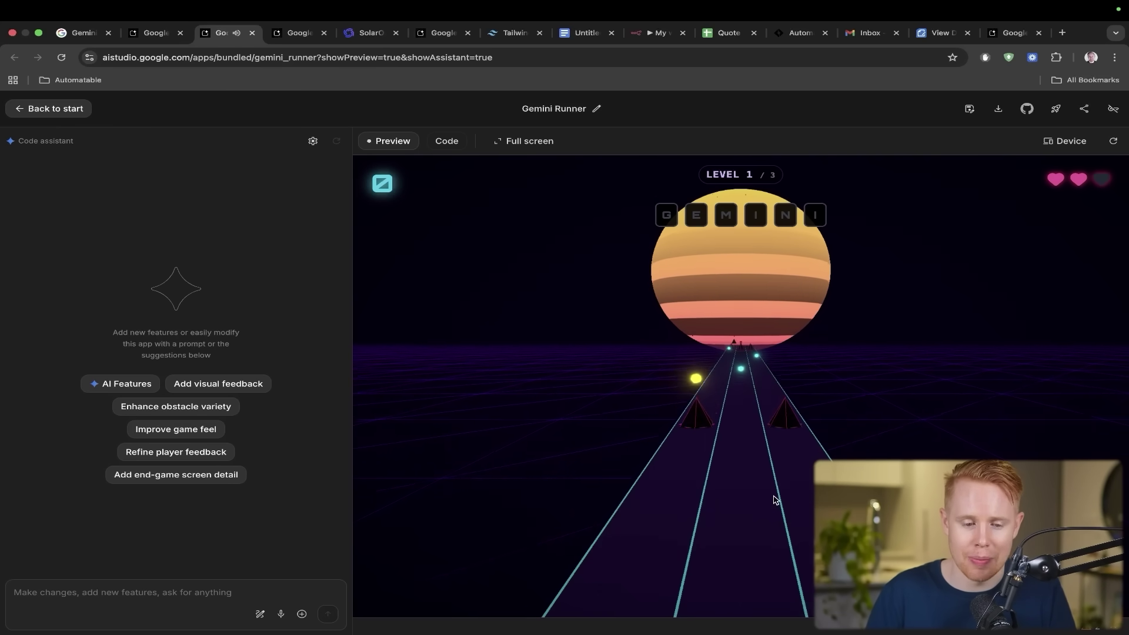
key(ctrl+Tab)
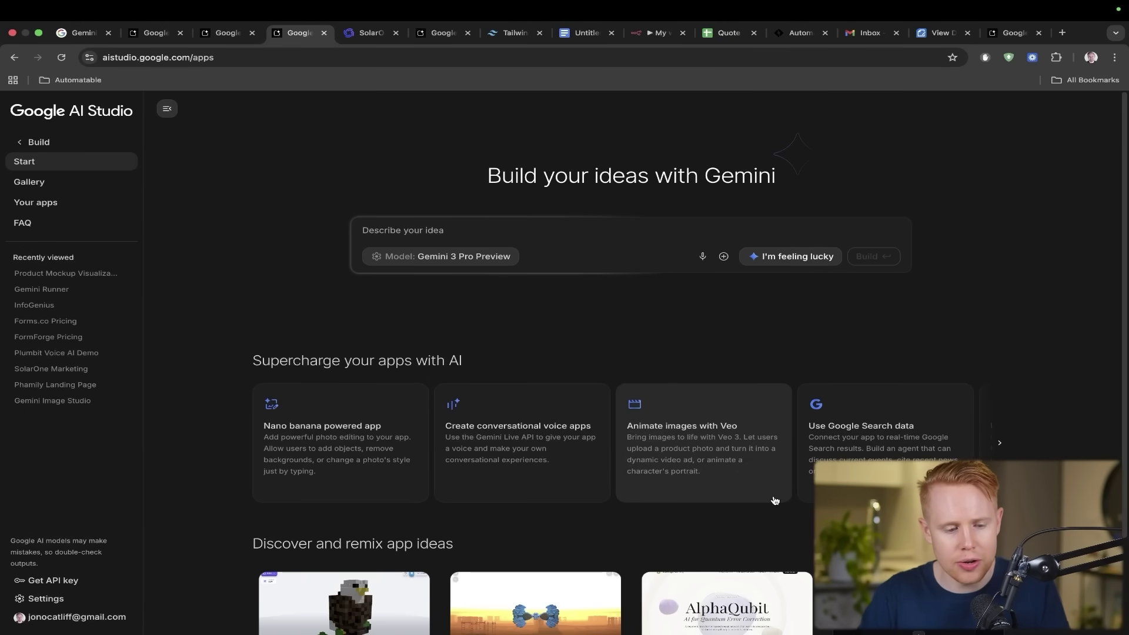
- Screenshot the Tailwind 'Pricing that grows with you' section for the AI Studio Build prompt
drag(322, 160, 150, 74)
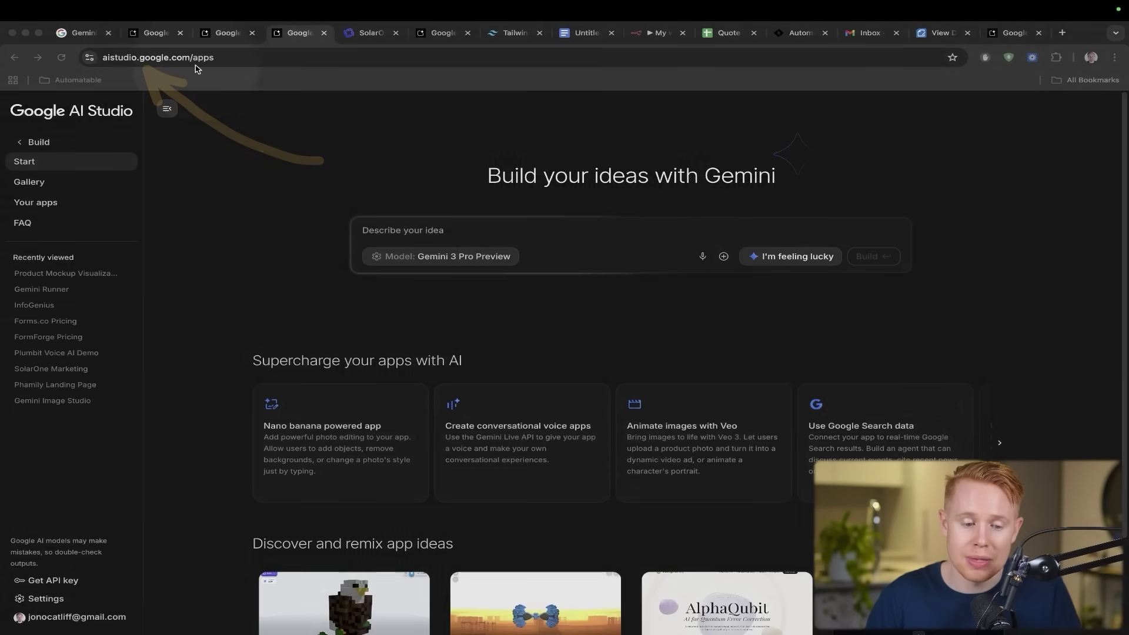
key(ctrl+alt+s)
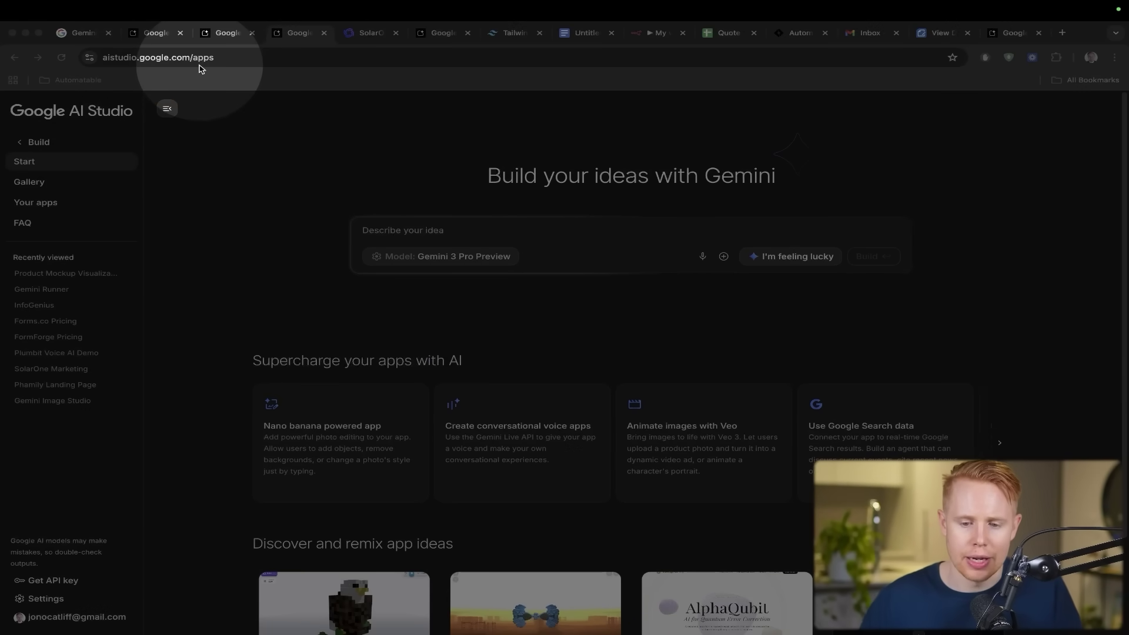
key(ctrl+alt+s)
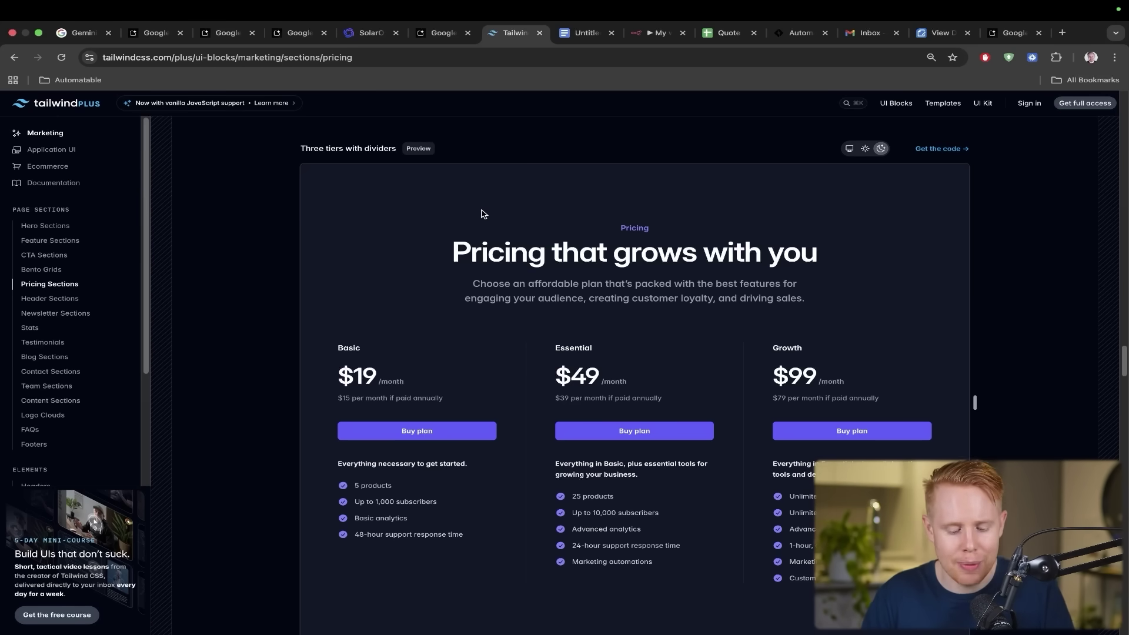
key(super+shift+4)
drag(302, 170, 564, 241)
key(super+4)
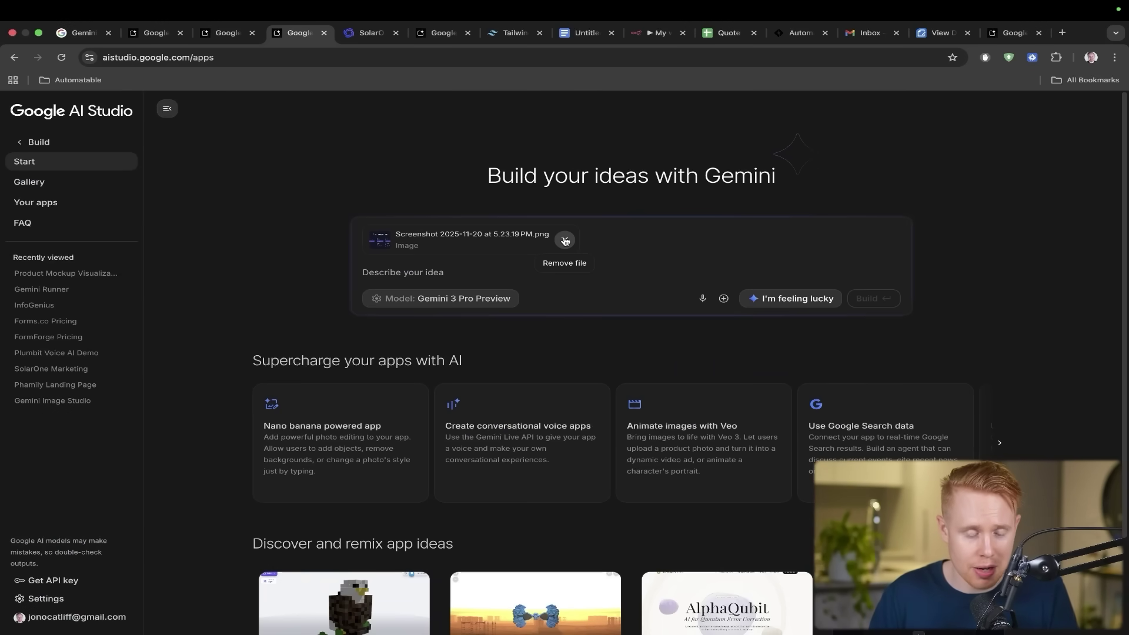
- Paste the Forms.co three-tier pricing-page prompt with the screenshot and build the app
click(475, 266)
text(Please create a pricing page like this for a form builder SAAS app with 3 different pricing levels. Please copy the exact style here, just create it for my form building company forms.co)
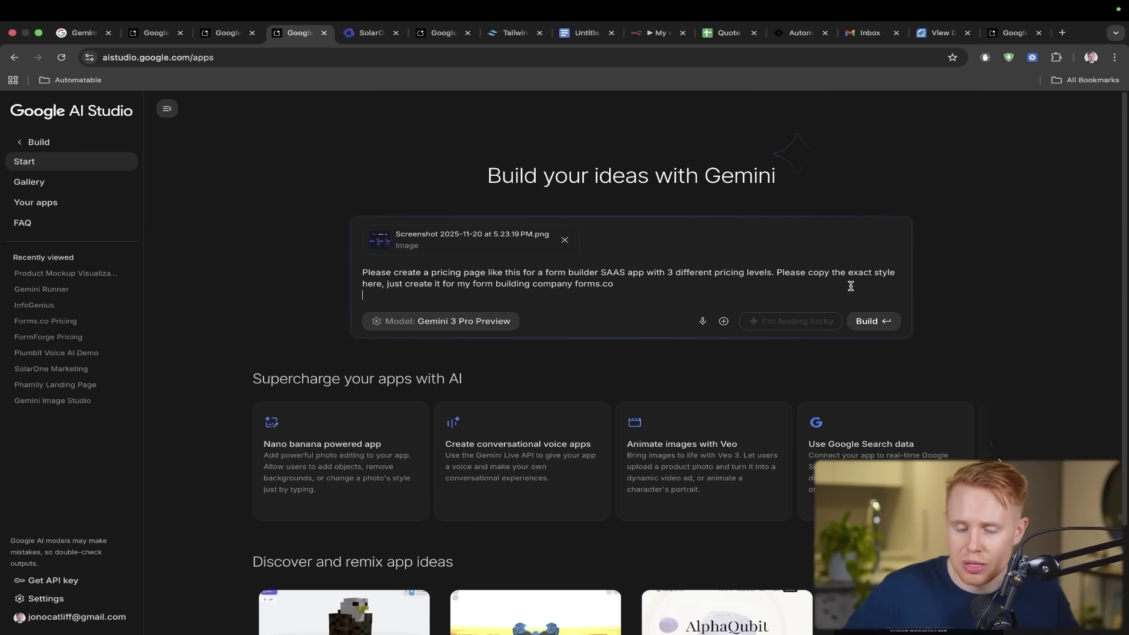
click(862, 320)
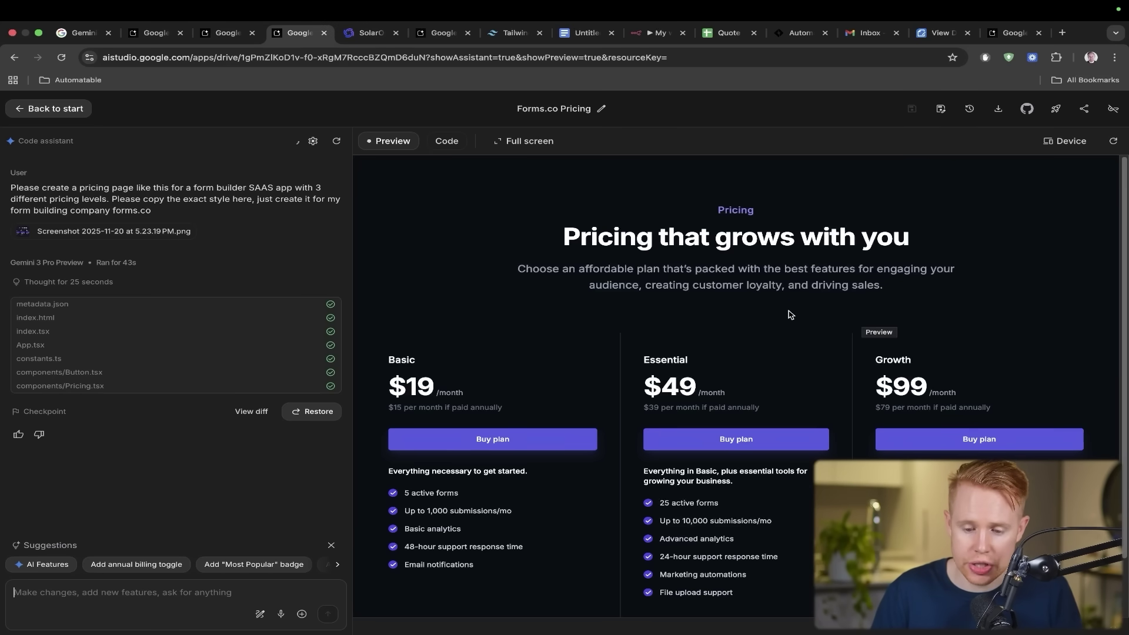
- Scroll the Forms.co tier features and compare them side by side with the Tailwind pricing page
scroll(789, 314, down, 1)
scroll(790, 314, down, 2)
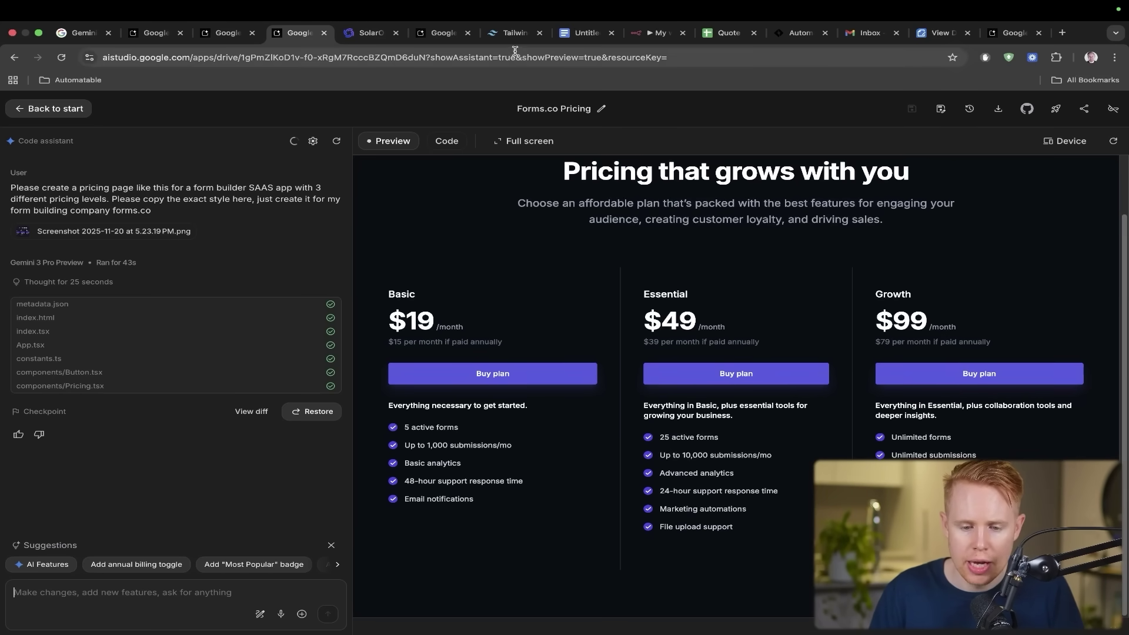
drag(511, 41, 372, 36)
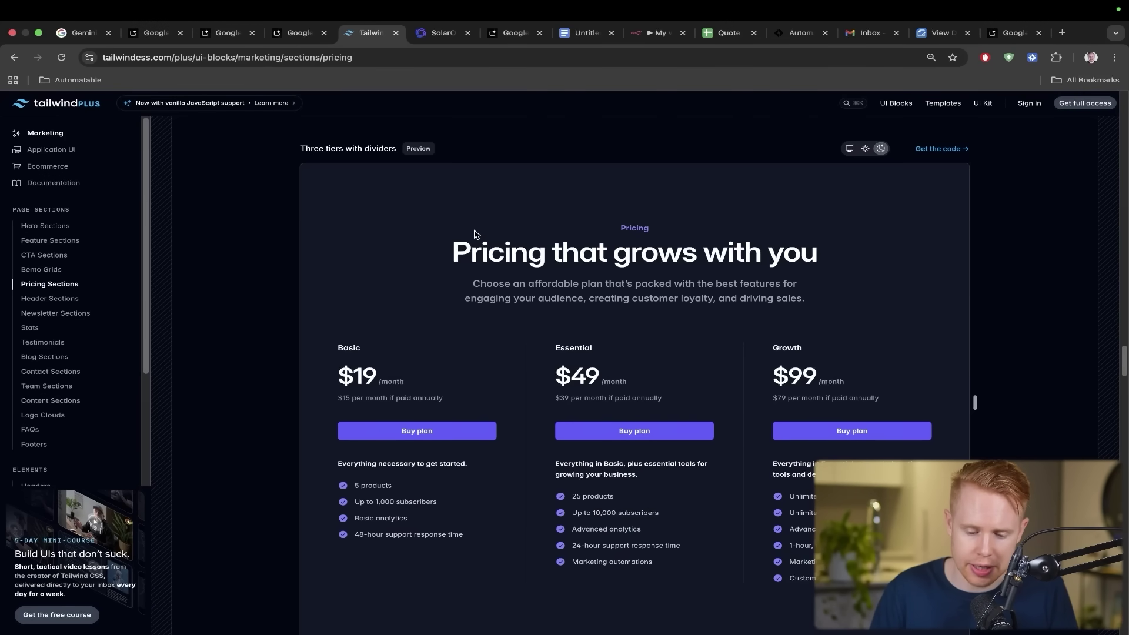
key(ctrl+shift+Tab)
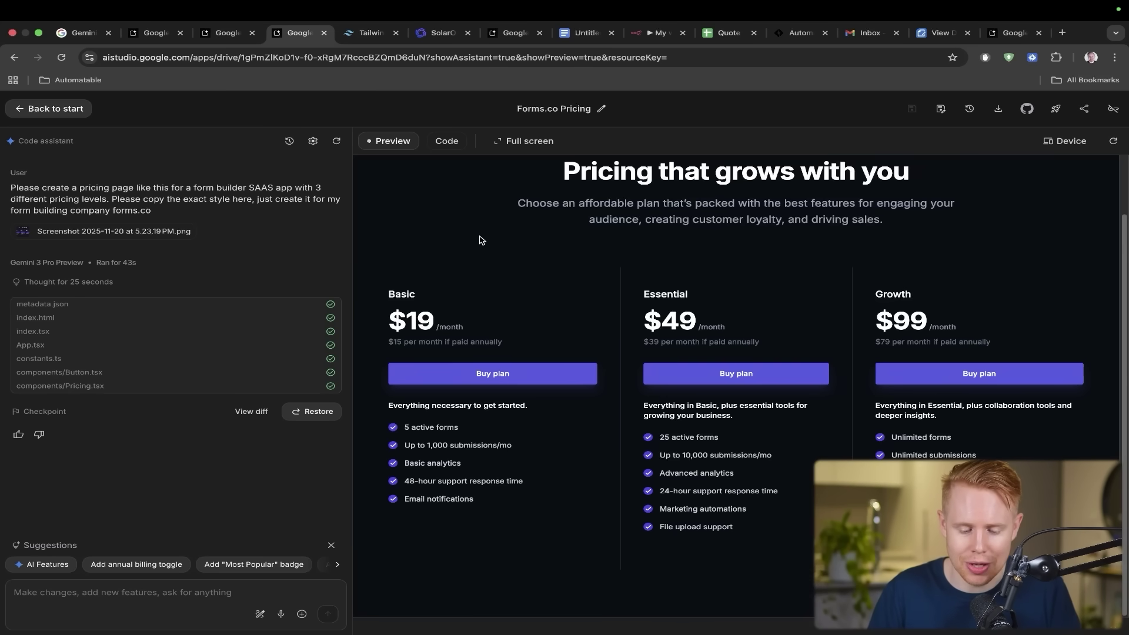
mouse_move(515, 243)
mouse_down()
mouse_move(500, 360)
mouse_move(440, 415)
mouse_up()
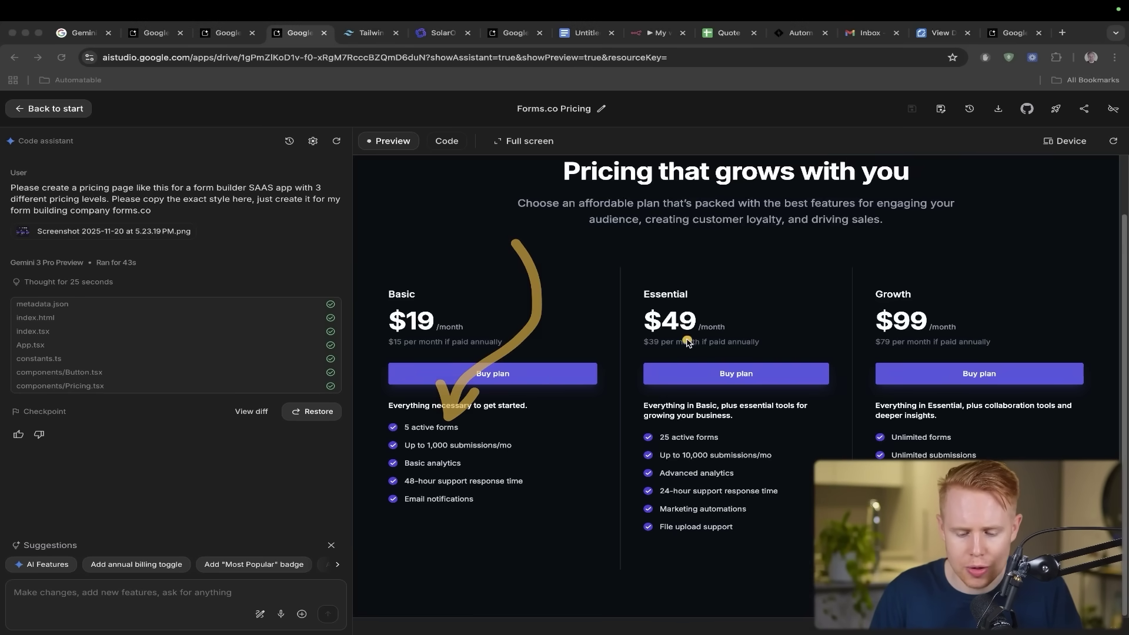
drag(693, 350, 717, 432)
key(s)
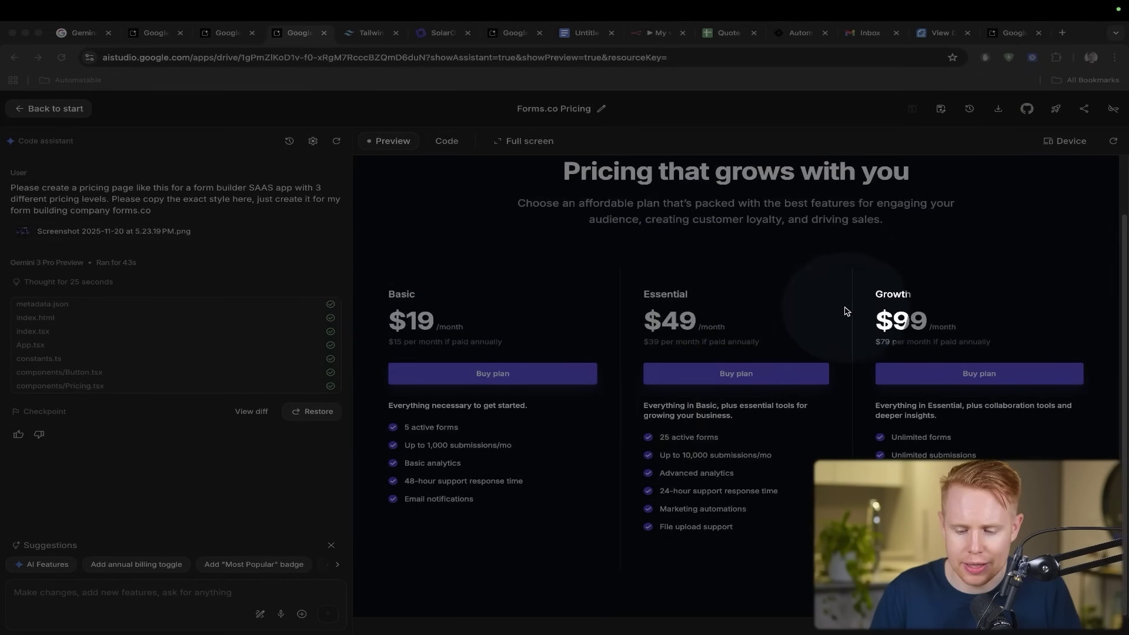
key(Escape)
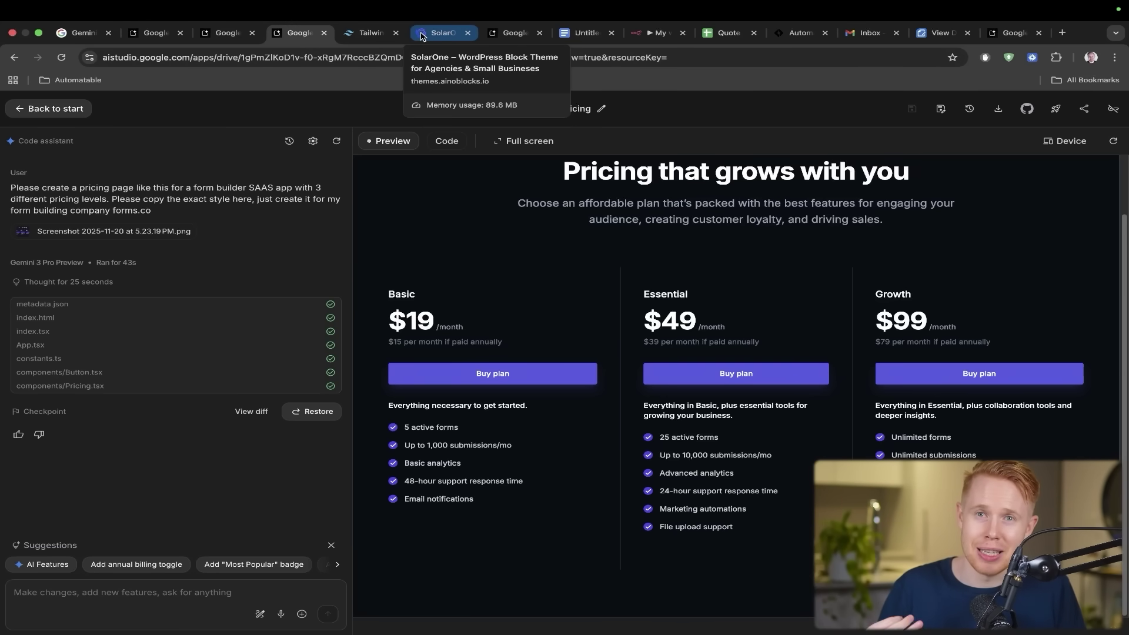
- Scroll through the original SolarOne site, then through the generated SolarOne preview
click(421, 34)
scroll(439, 337, down, 4)
scroll(439, 334, down, 20)
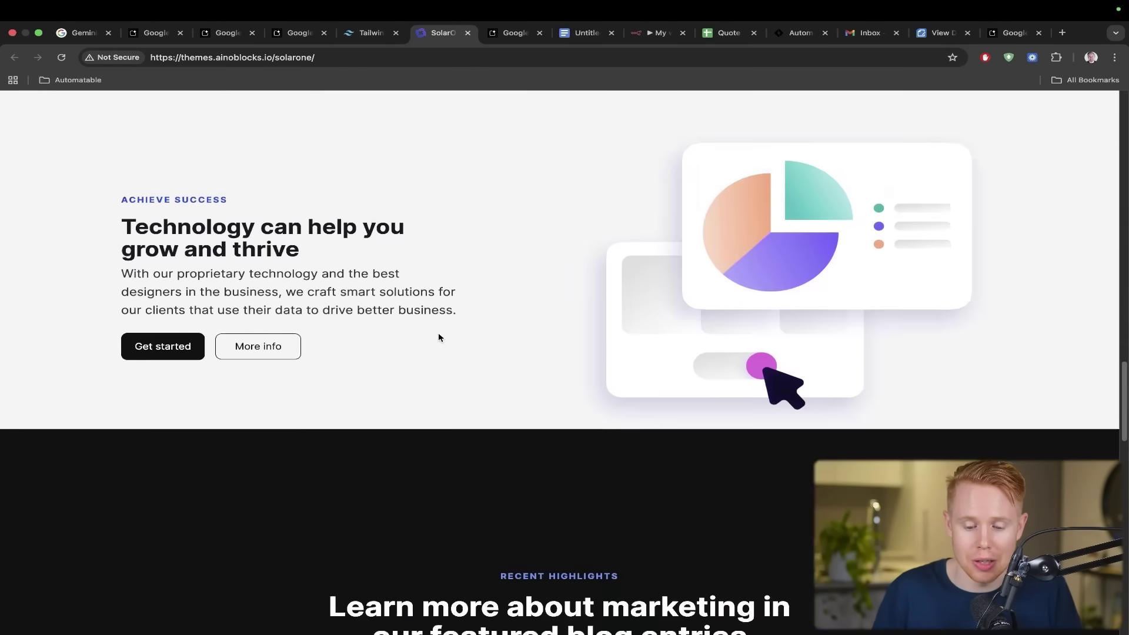
scroll(439, 337, down, 5)
scroll(439, 337, up, 20)
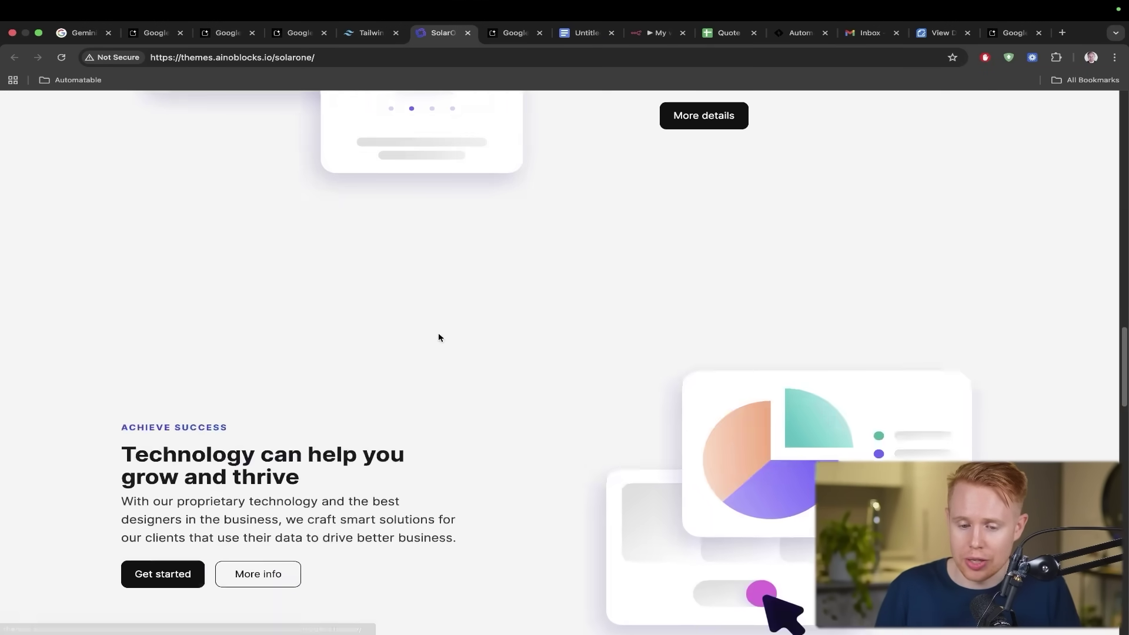
scroll(438, 337, up, 10)
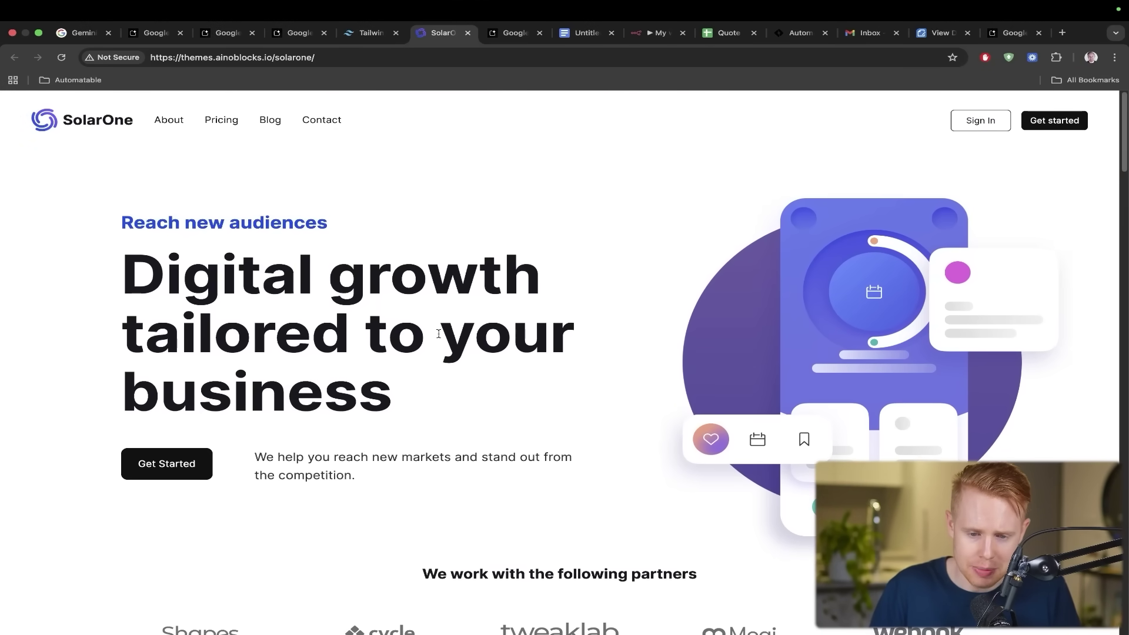
key(ctrl+Tab)
scroll(665, 308, down, 10)
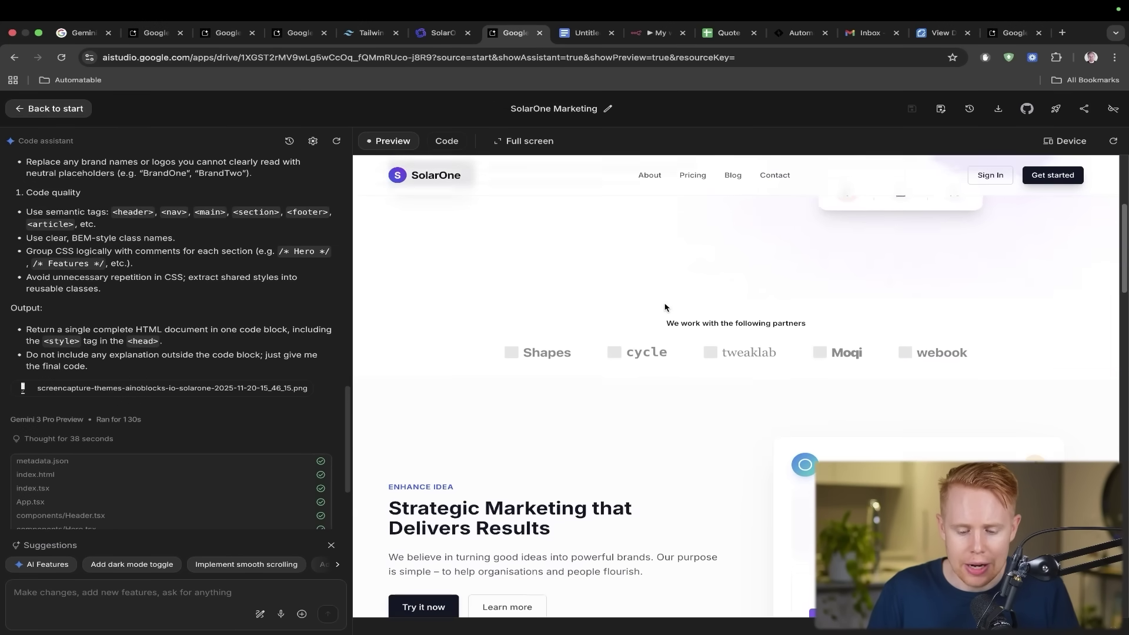
scroll(665, 308, down, 15)
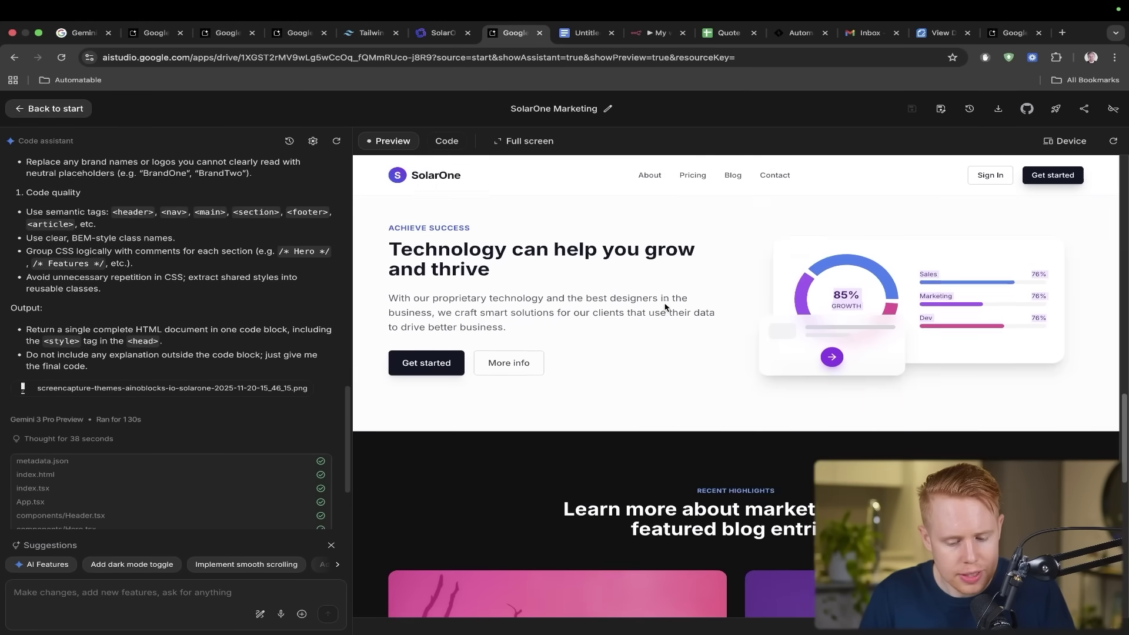
scroll(665, 308, down, 5)
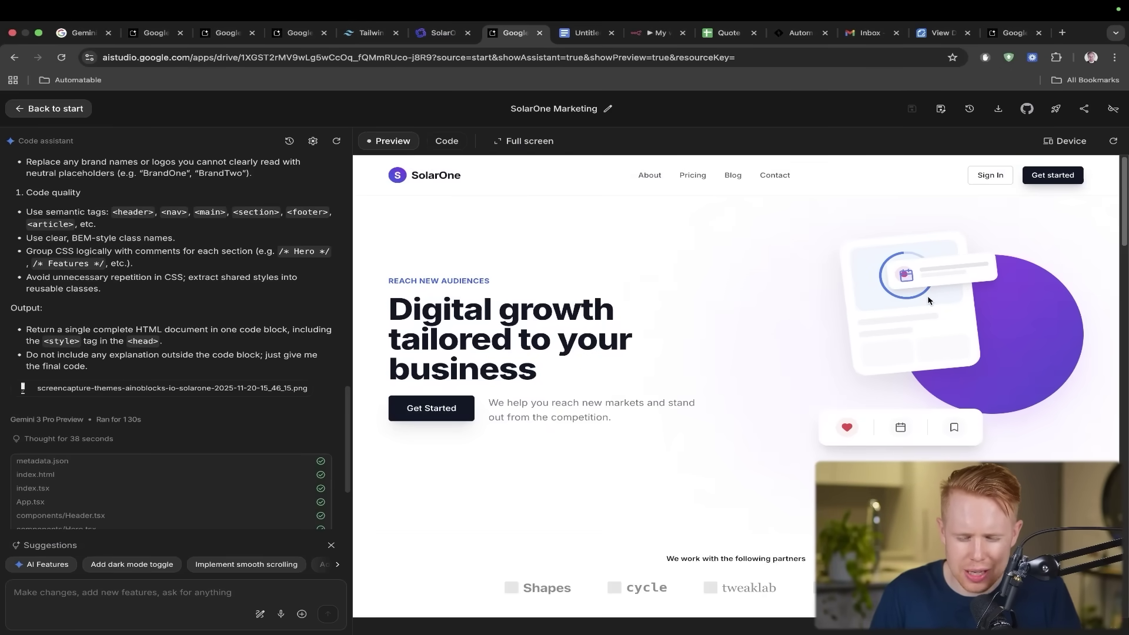
- Alternate between original and generated SolarOne pages, finishing on the Tailwind pricing example
key(ctrl+shift+Tab)
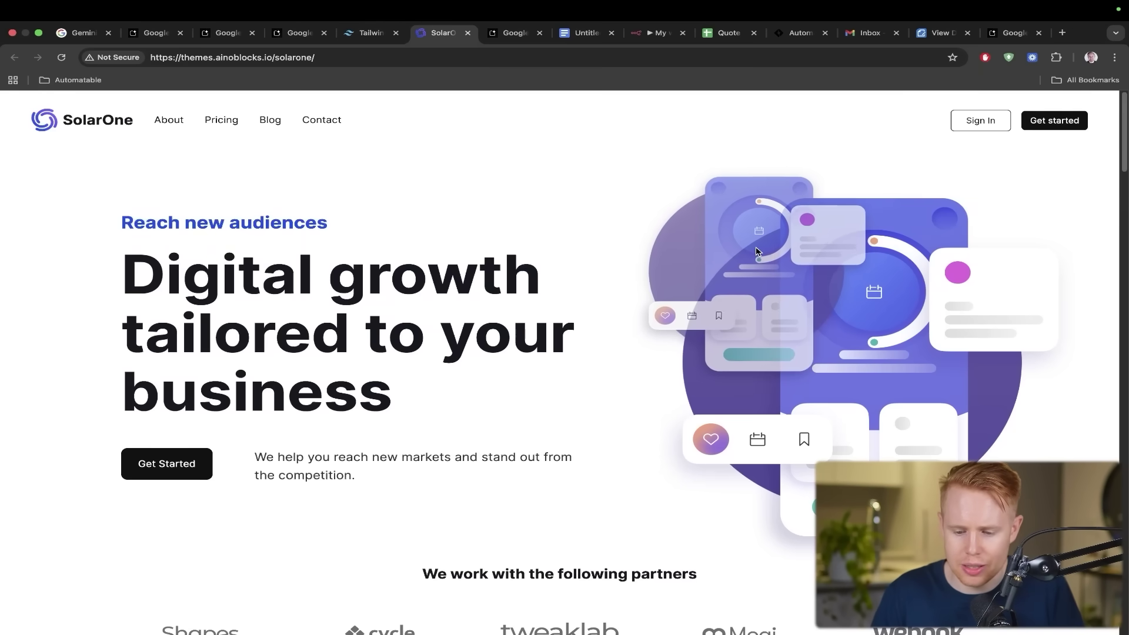
scroll(647, 325, down, 2)
click(504, 325)
drag(504, 325, 831, 267)
key(ctrl+Tab)
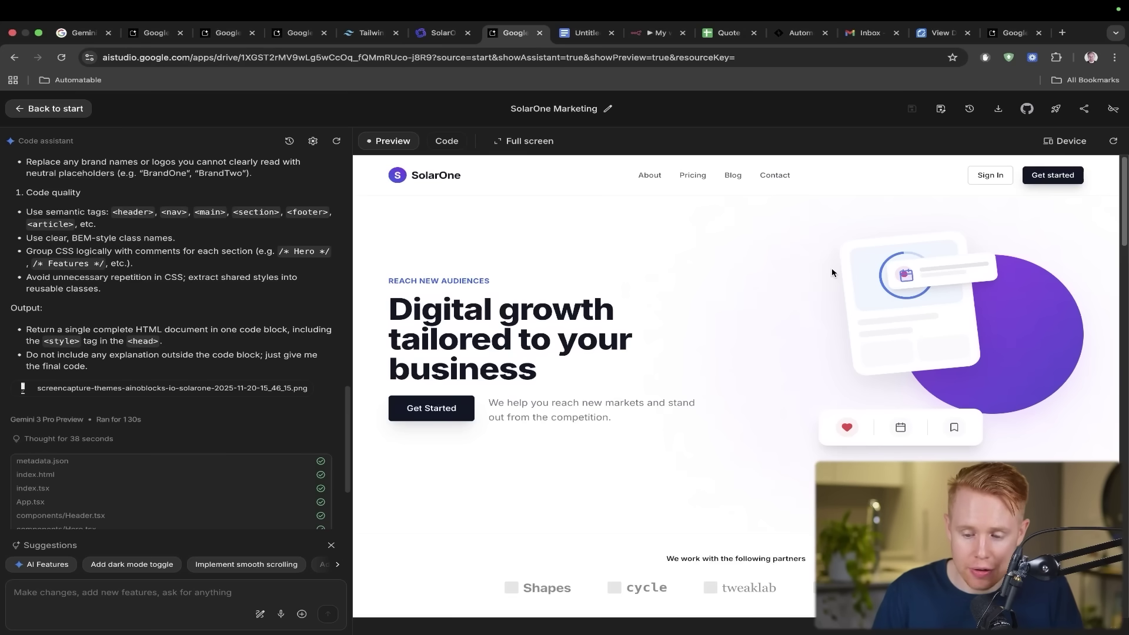
drag(564, 403, 935, 311)
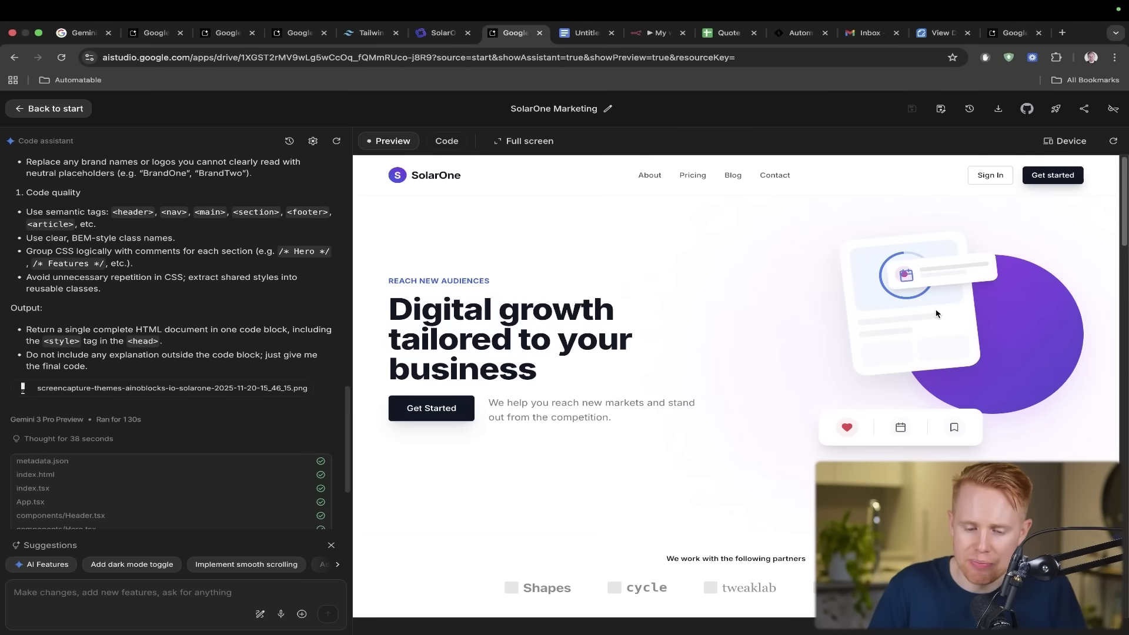
key(ctrl+shift+Tab)
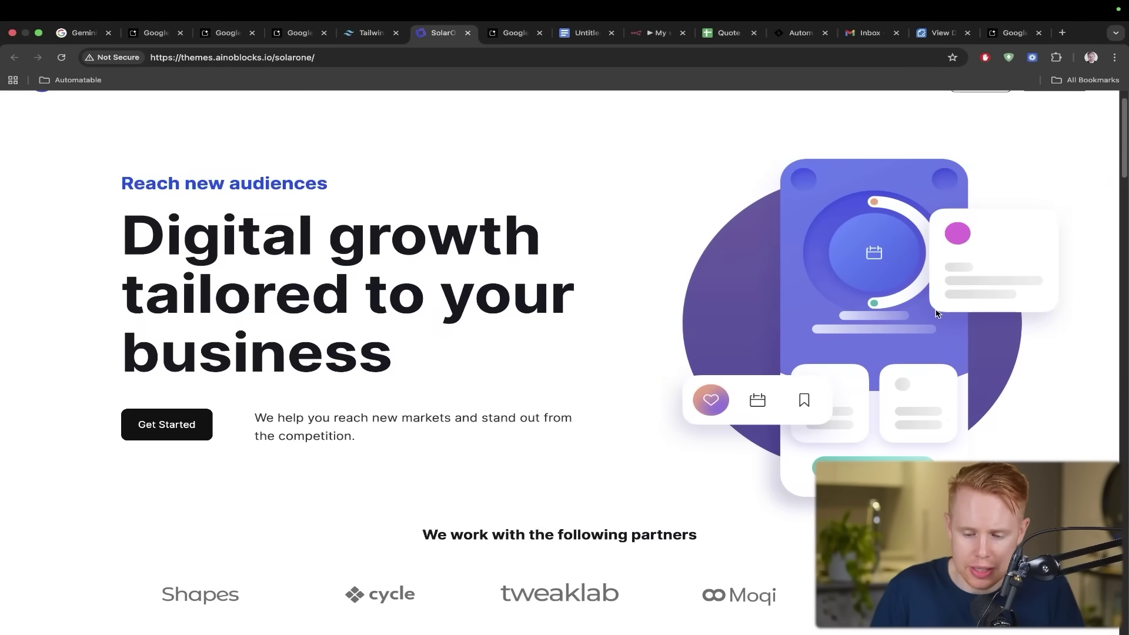
key(ctrl+Tab)
scroll(840, 316, down, 10)
scroll(840, 315, up, 3)
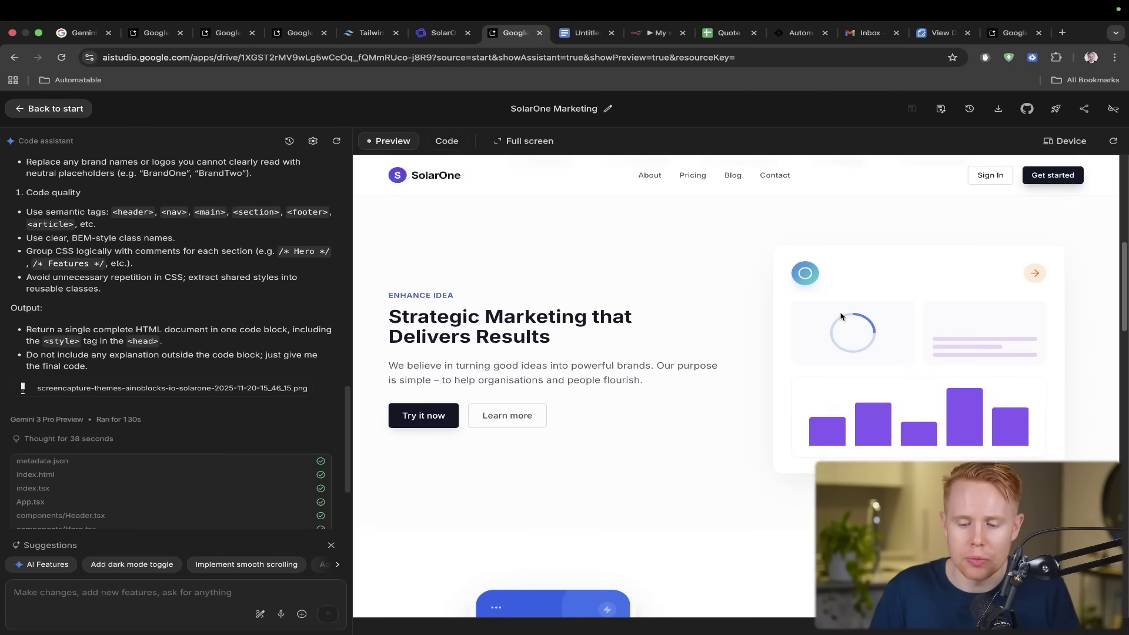
key(ctrl+shift+Tab)
scroll(840, 316, down, 10)
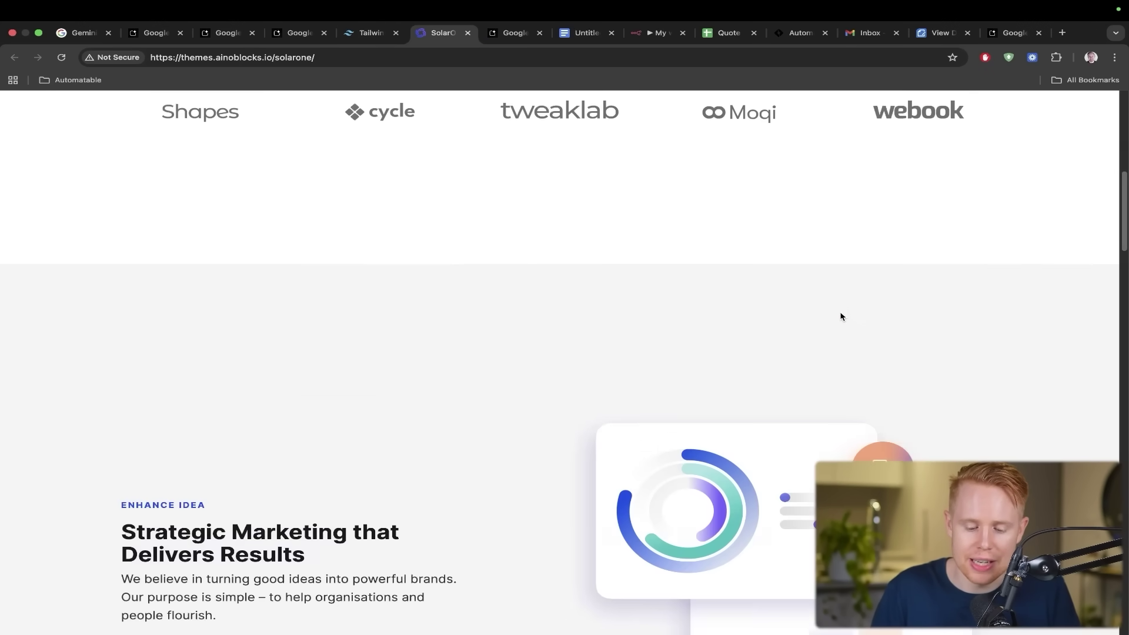
key(ctrl+Tab)
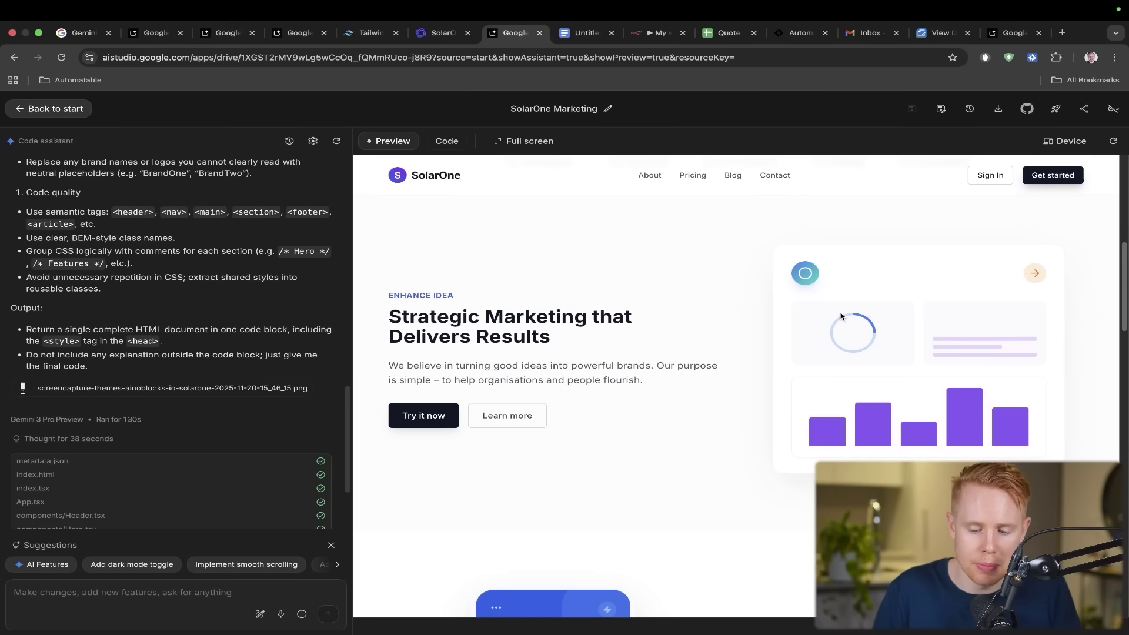
key(ctrl+shift+Tab)
key(ctrl+shift+Tab)
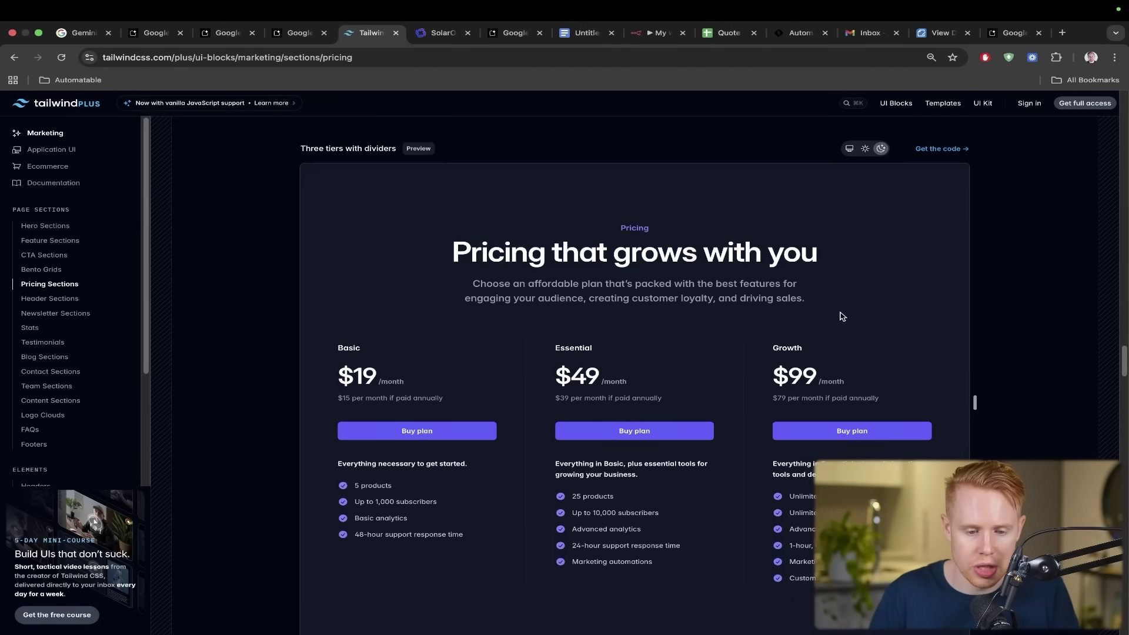
- Show the Forms.co Pricing preview, then jump to the Gemini 3 announcement post
key(ctrl+shift+Tab)
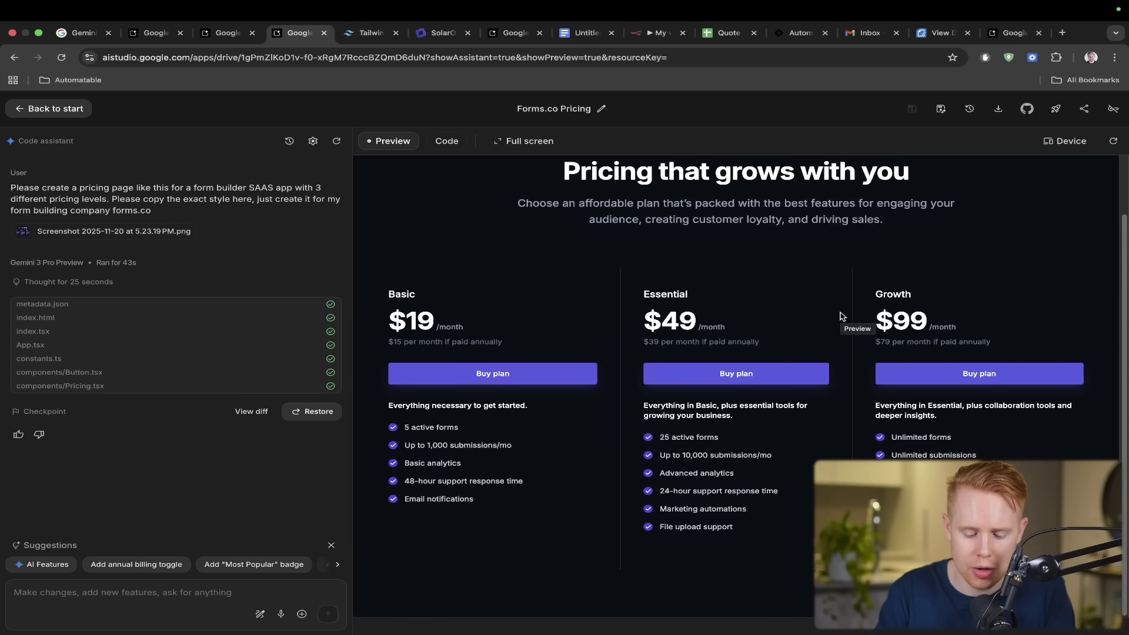
key(super+1)
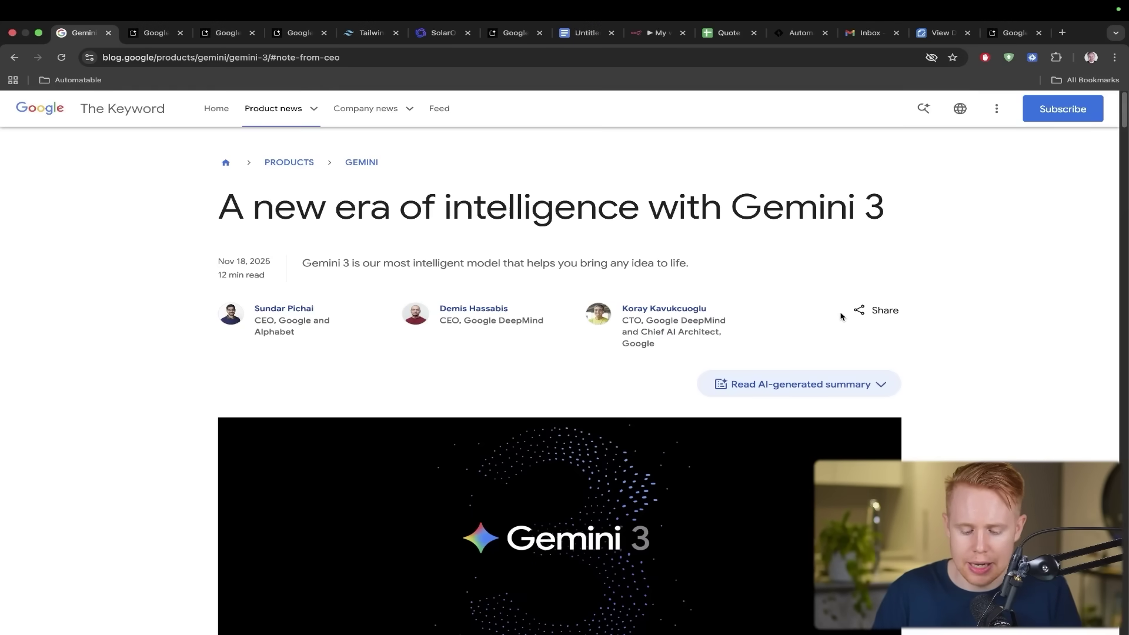
- Search the Gemini 3 post for 'MULTI', then return to the Forms.co Pricing project
key(super+f)
text(MULTI)
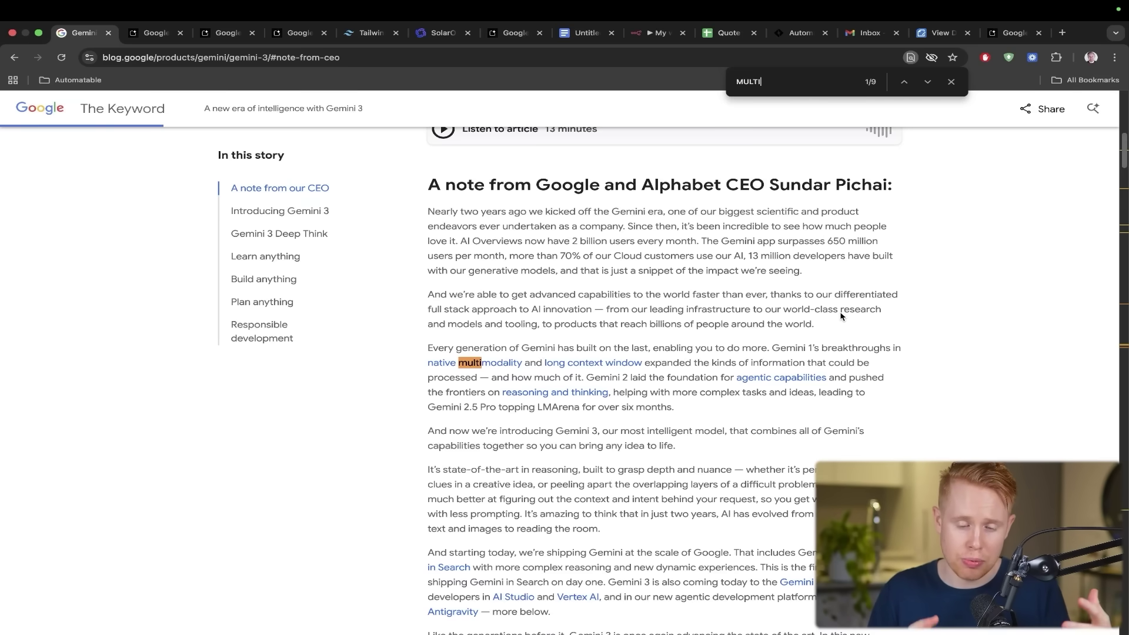
click(292, 34)
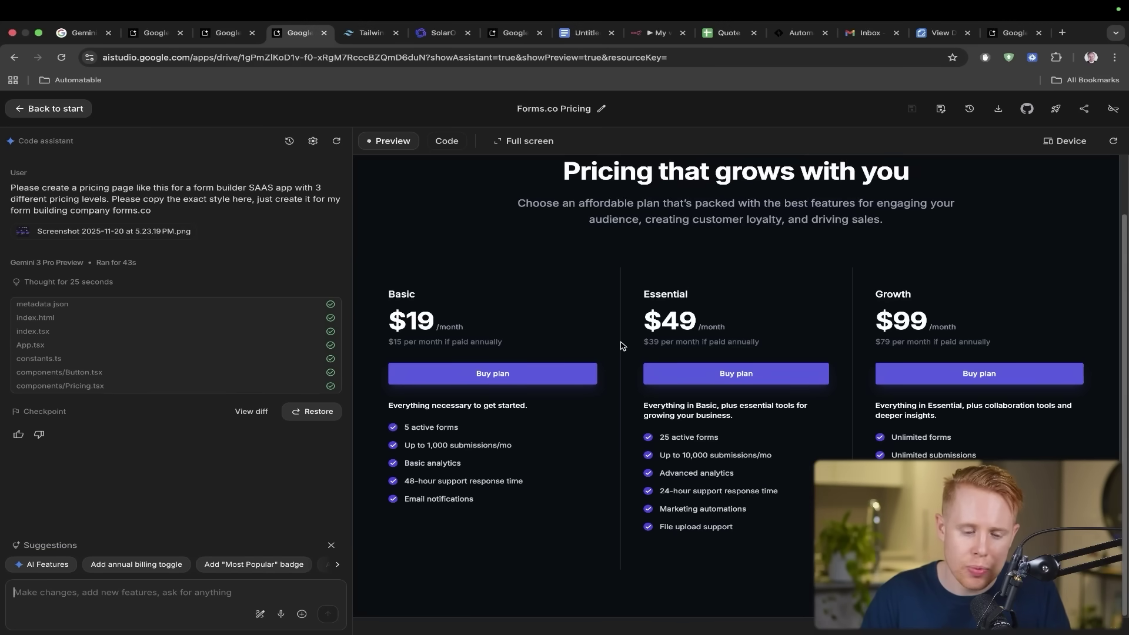
- Ask Gemini to add a real-time voice sales agent answering pricing questions and recommending plans
text(Also can you please add a voice AI agents that the user can call in real time and have a conversation to ask questions about pricing and get help choosing the right plan.)
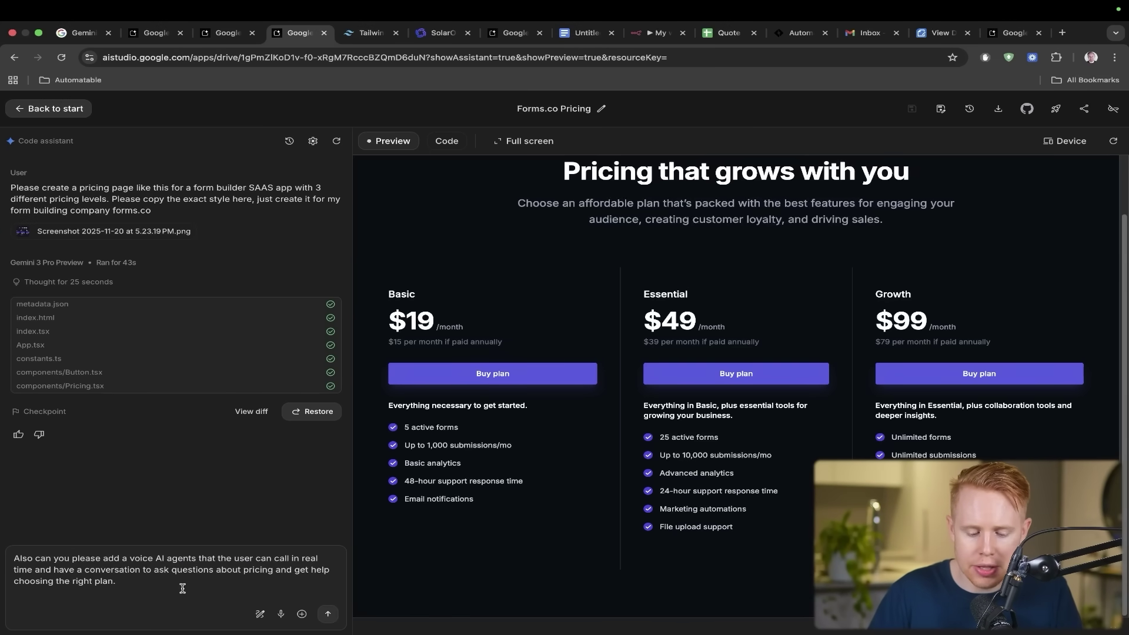
key(shift+Return)
click(327, 613)
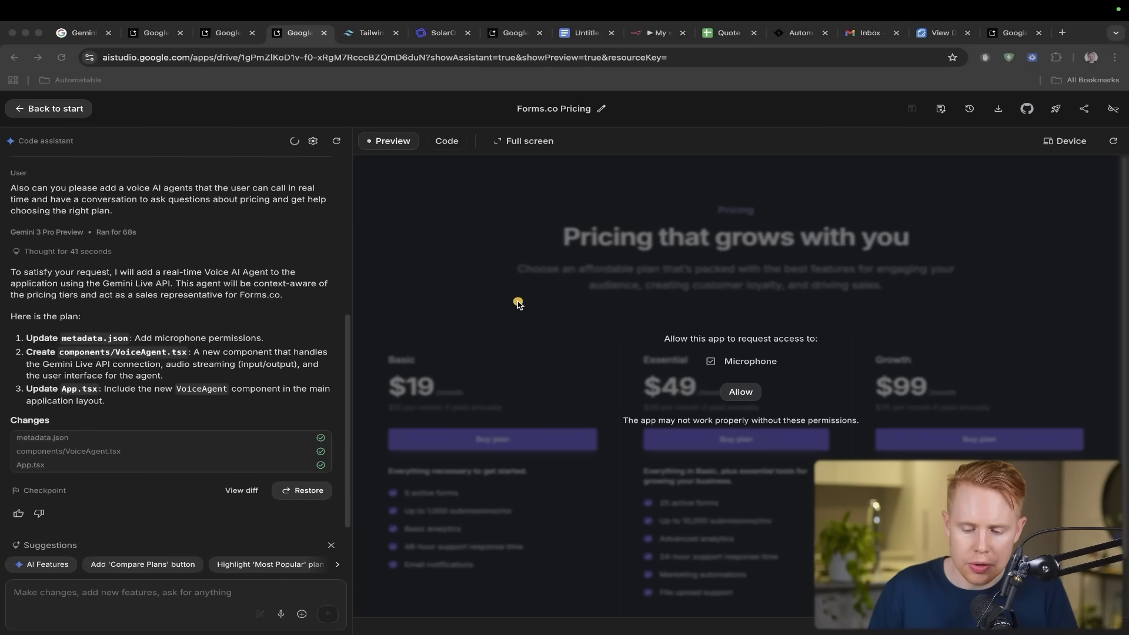
- Allow microphone access in the Forms.co preview so the AI Sales agent starts listening
drag(515, 303, 761, 321)
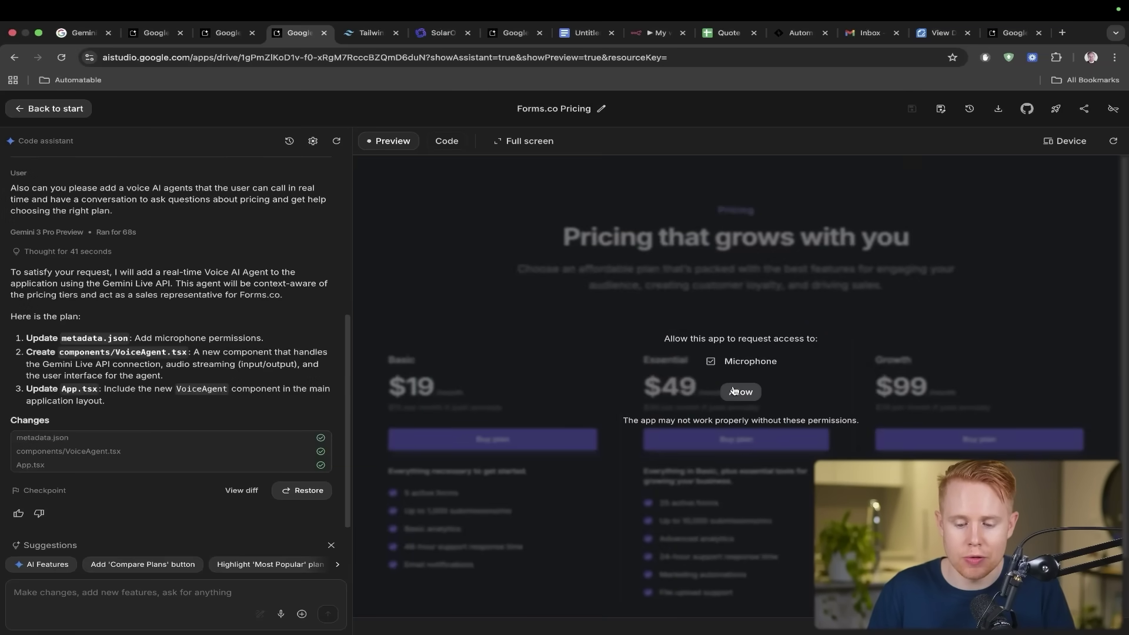
click(739, 392)
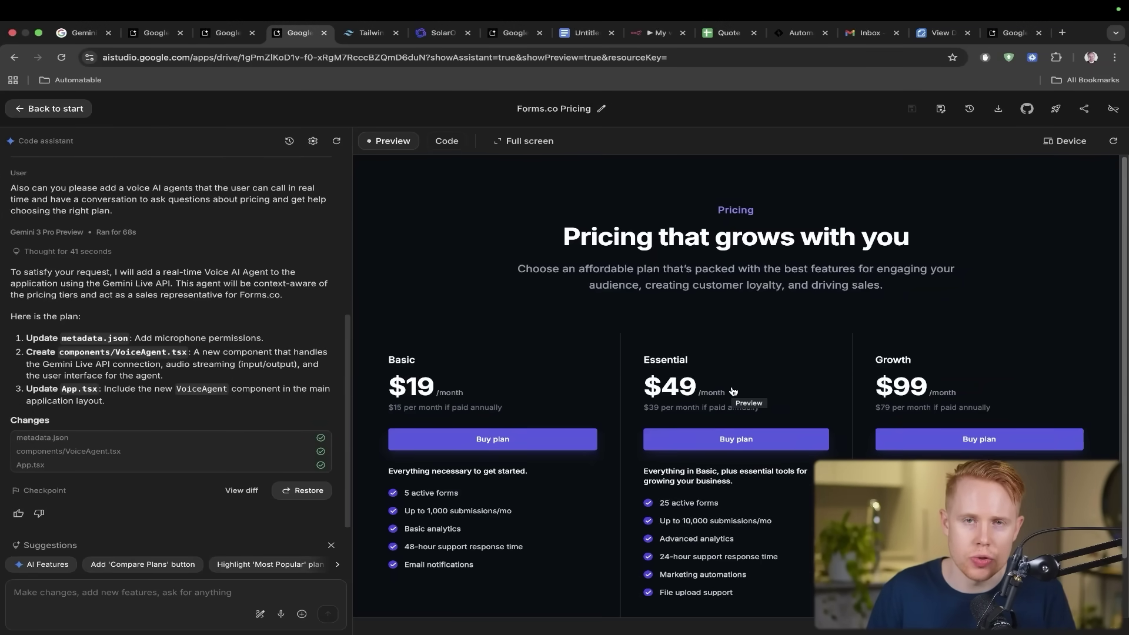
scroll(733, 391, down, 2)
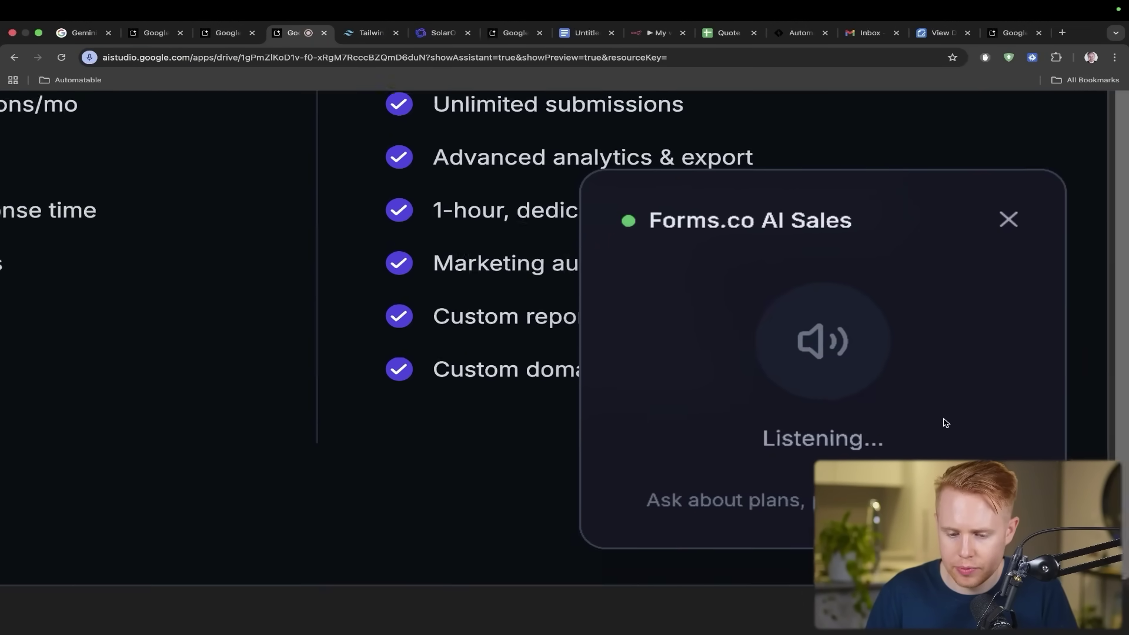
- Exit the full-screen Forms.co AI Sales voice agent preview after the test conversation
key(Escape)
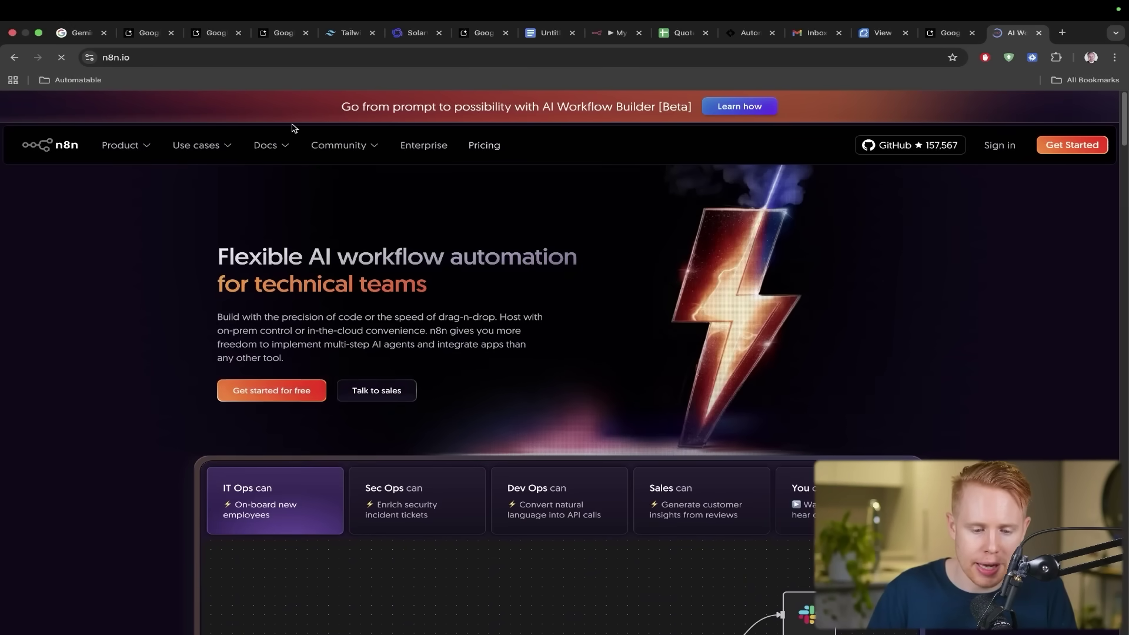
- Open n8n's integrations page and scroll through the 1247 integration cards, such as Twilio and Gmail
mouse_move(154, 152)
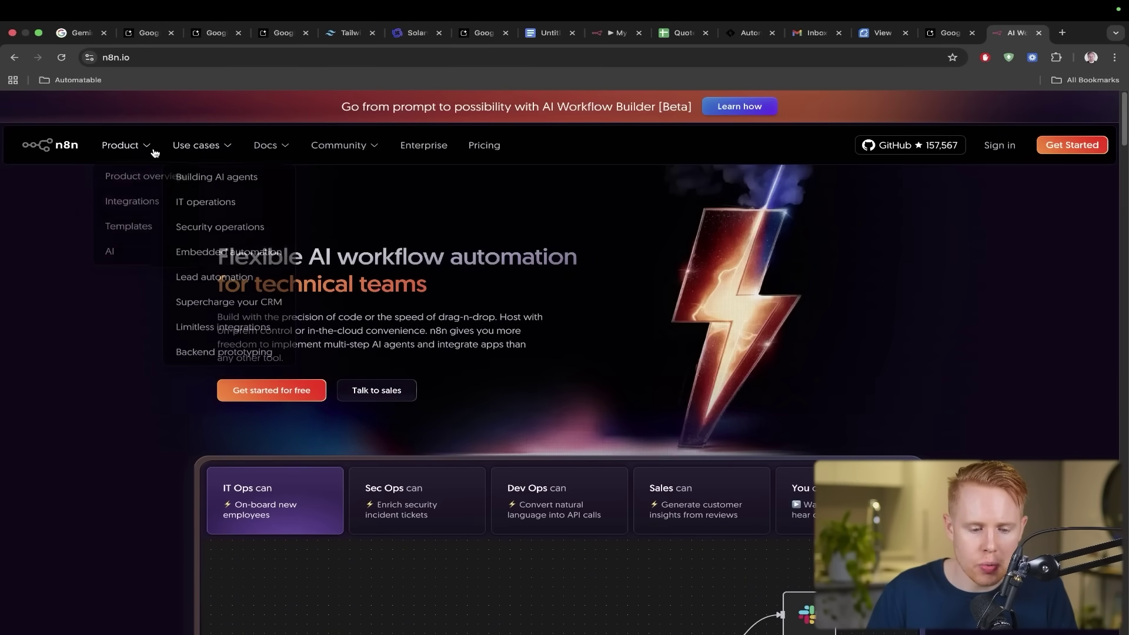
click(141, 212)
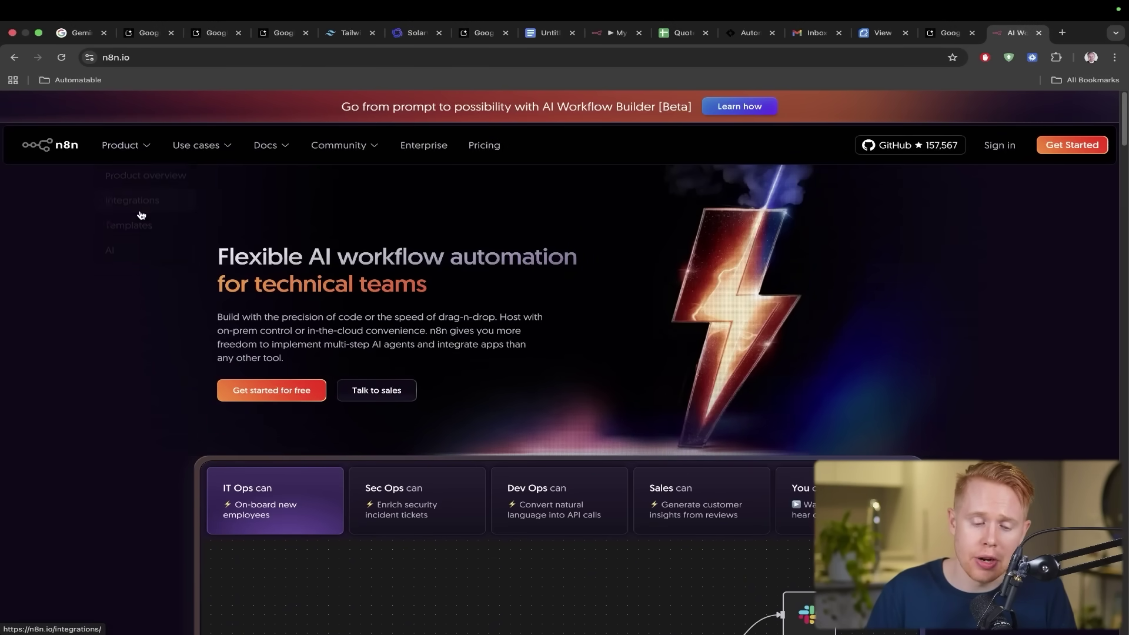
scroll(433, 324, down, 3)
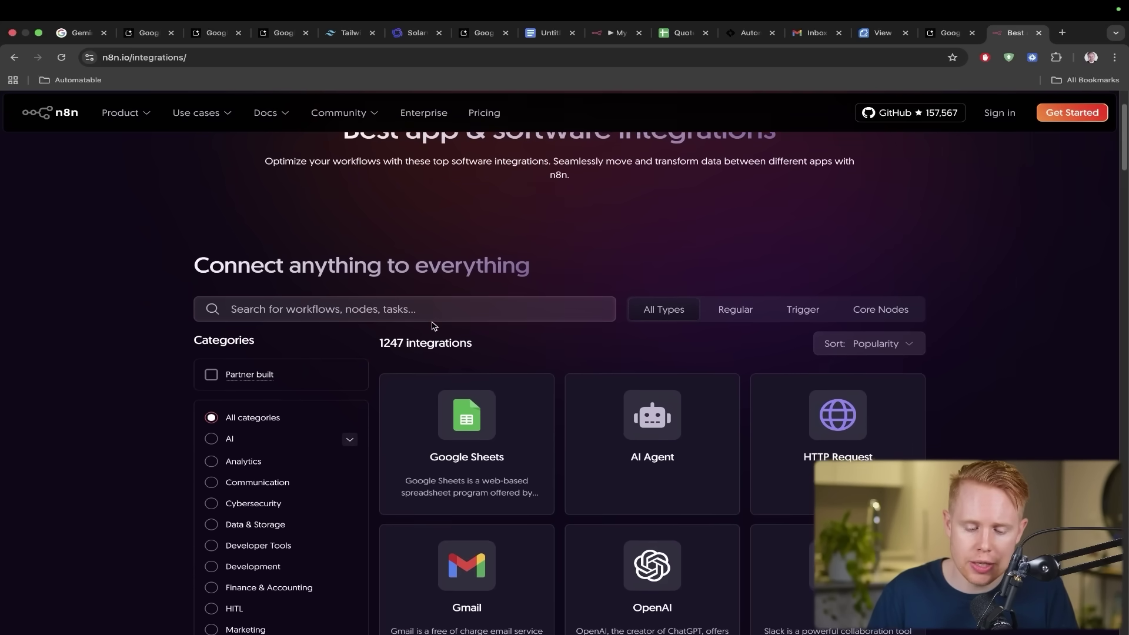
scroll(433, 325, down, 2)
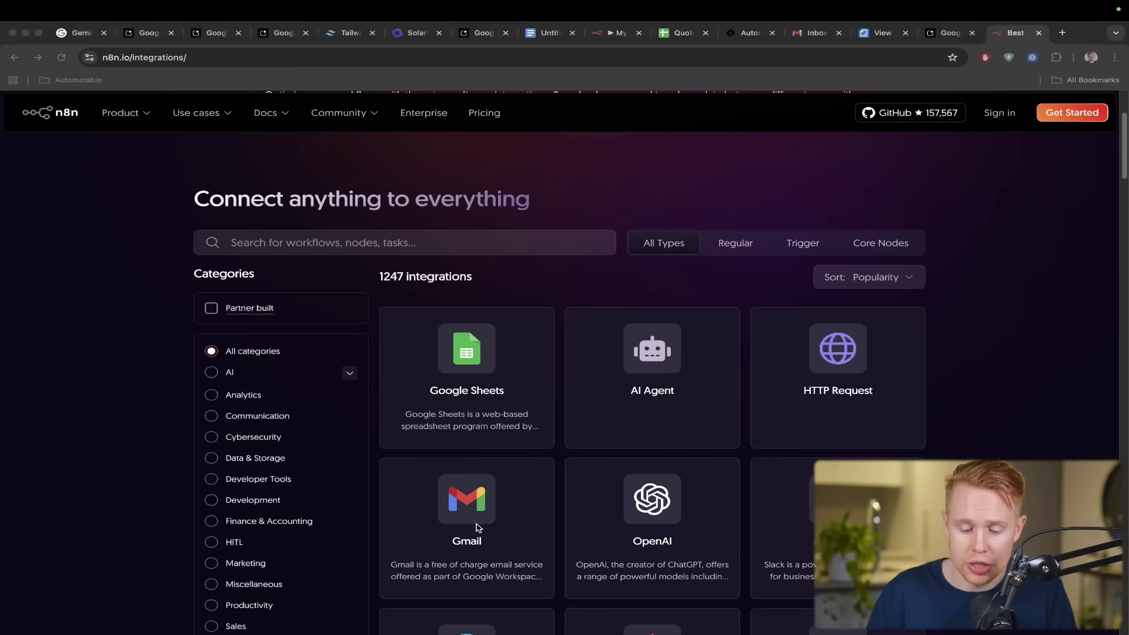
scroll(478, 527, down, 6)
scroll(477, 527, up, 2)
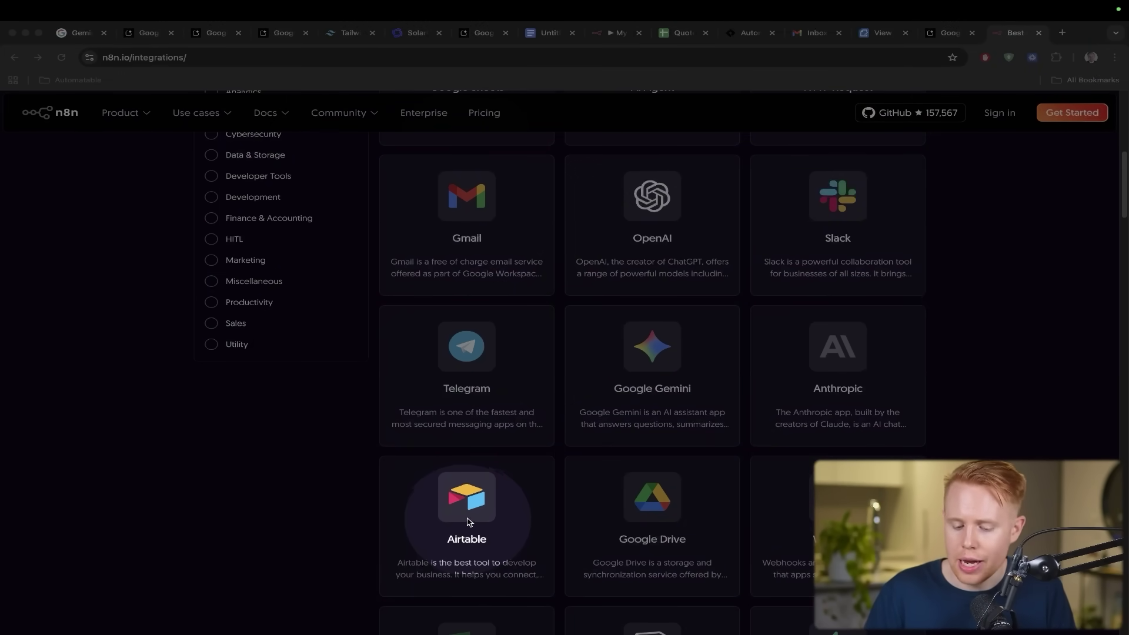
scroll(651, 518, down, 10)
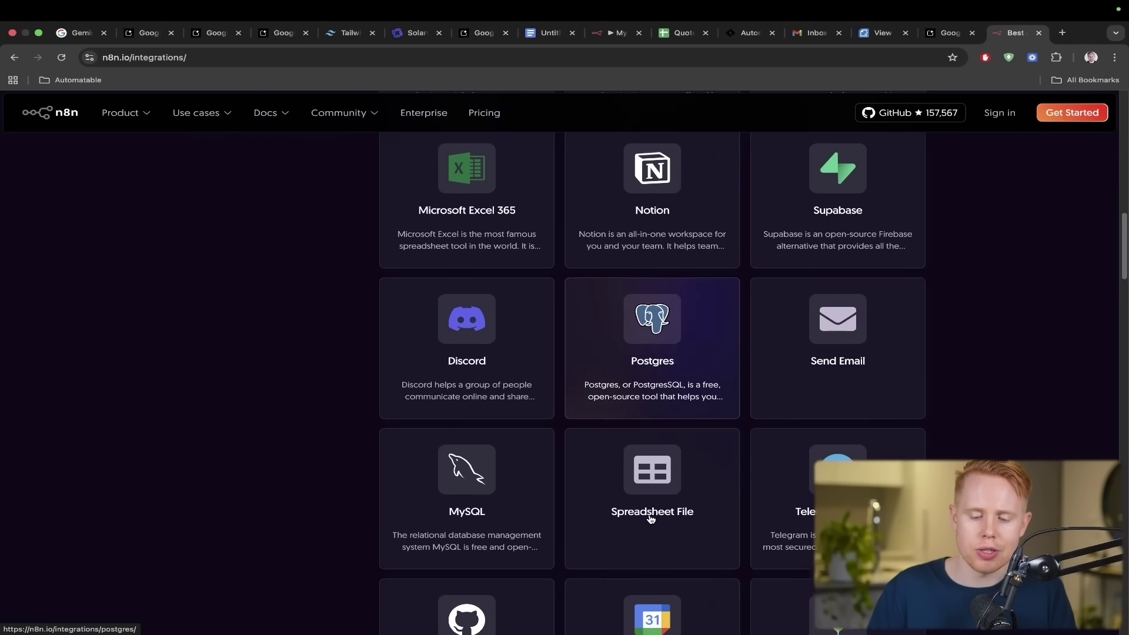
scroll(651, 518, down, 15)
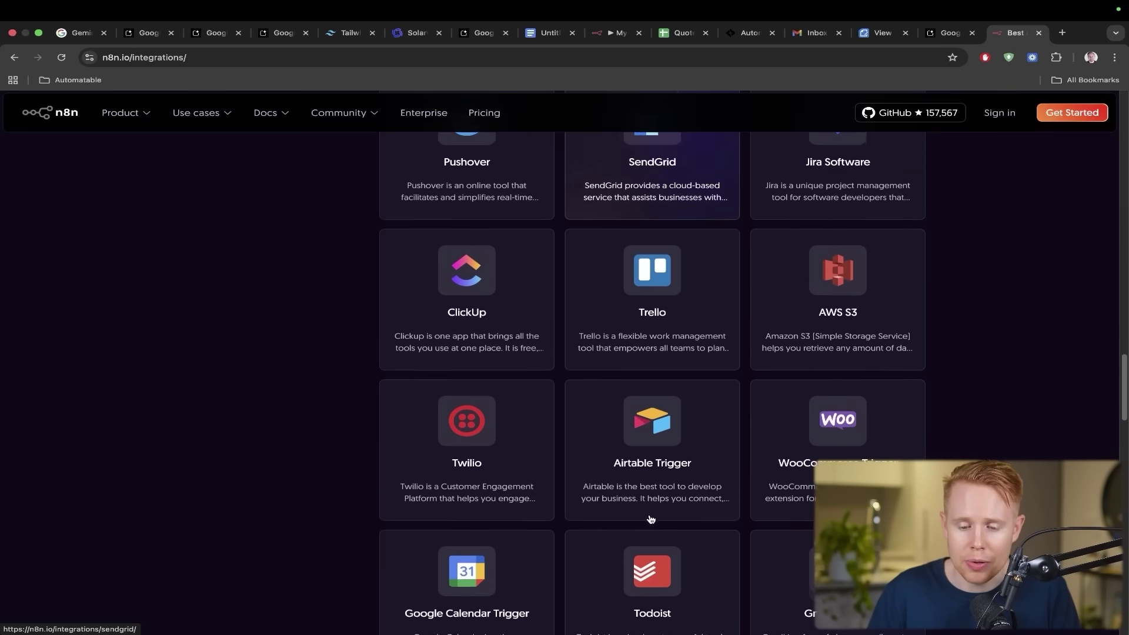
scroll(651, 519, down, 3)
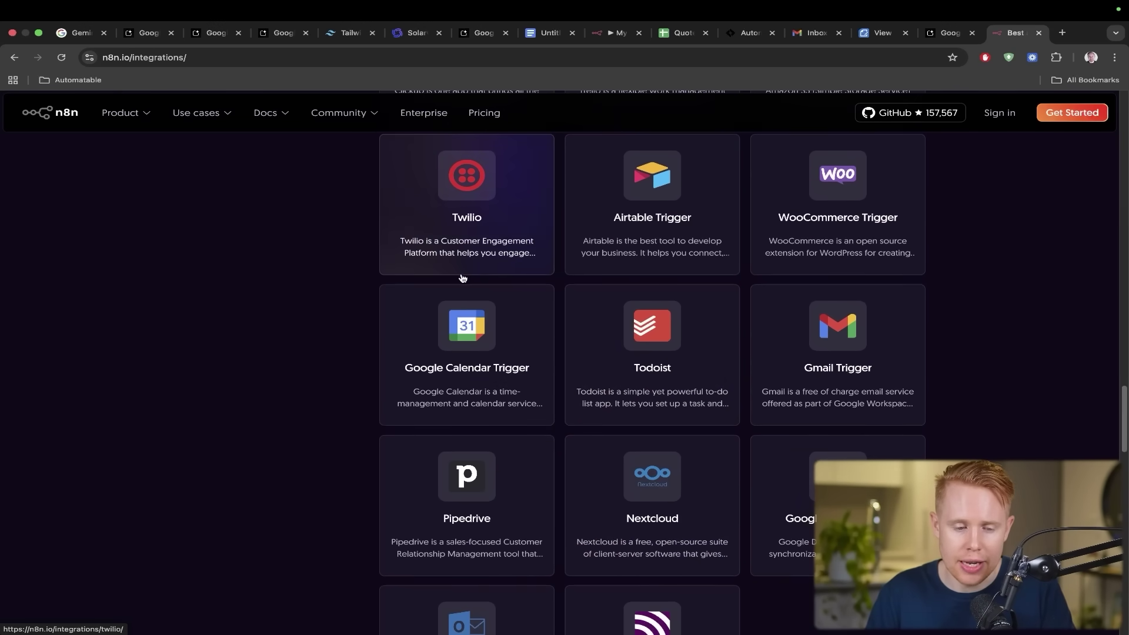
- In the Forms.co Pricing app, paste and send the name-and-email quote form request with the n8n webhook URL
click(272, 34)
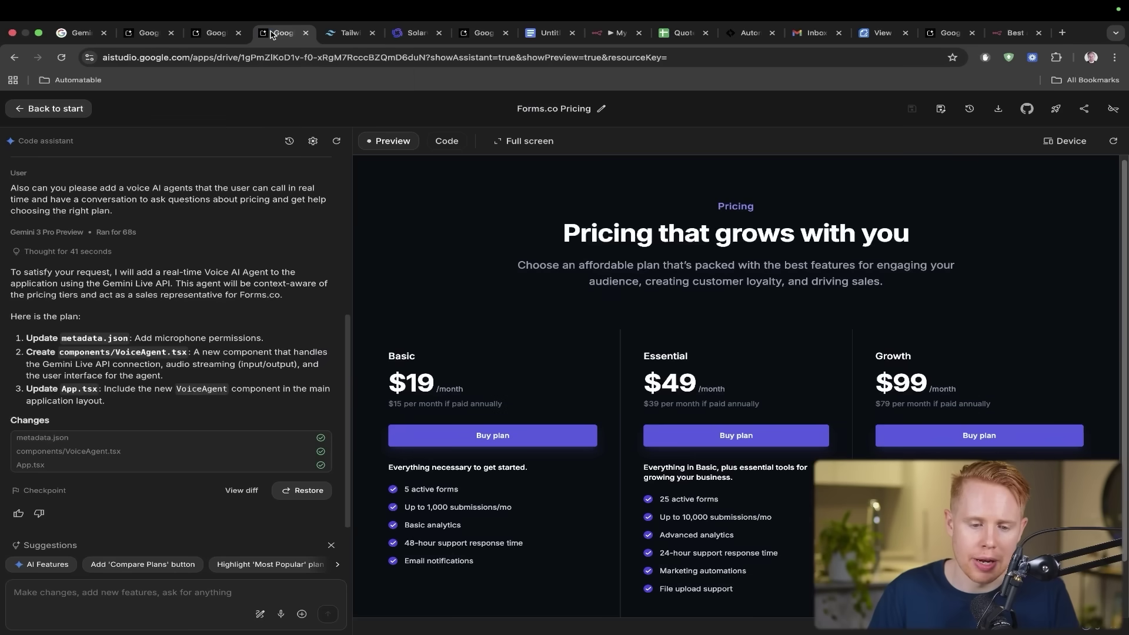
click(148, 590)
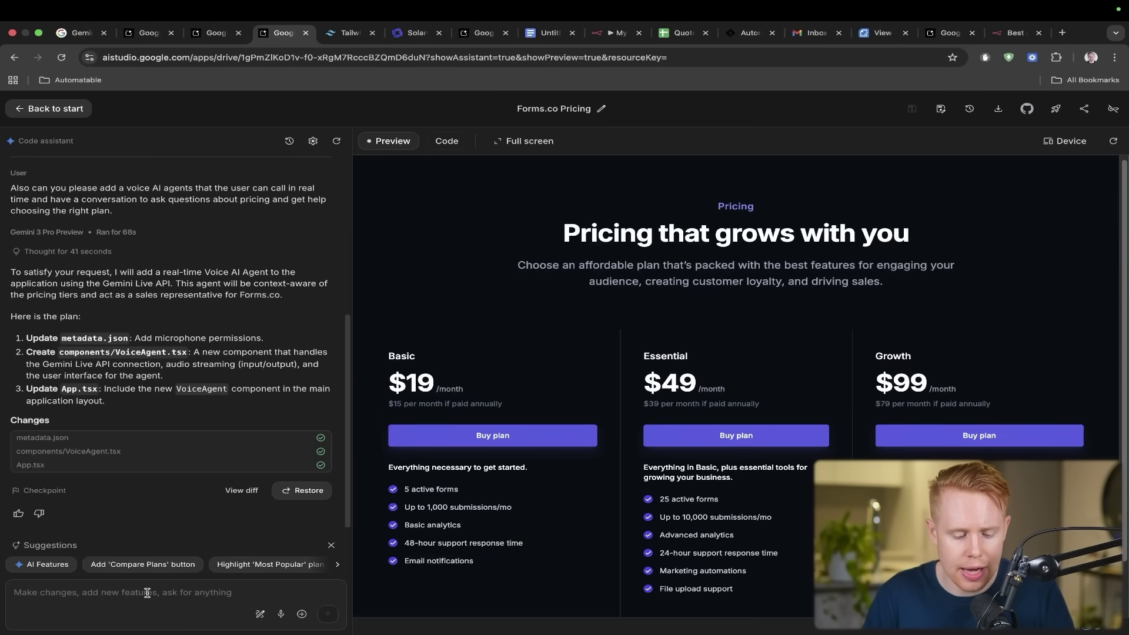
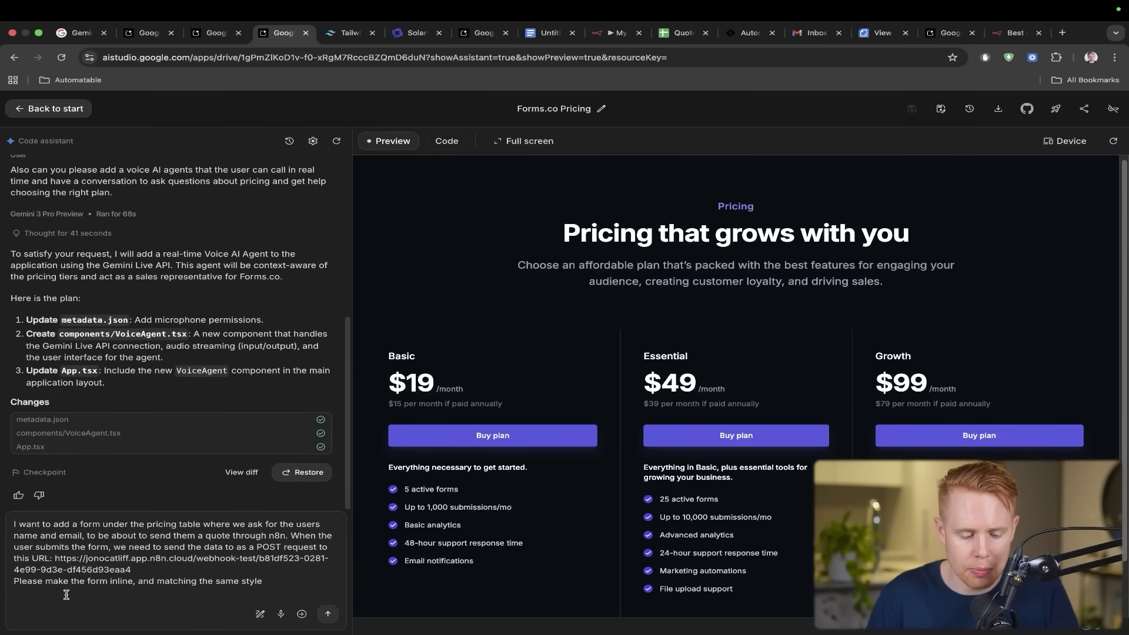
click(327, 614)
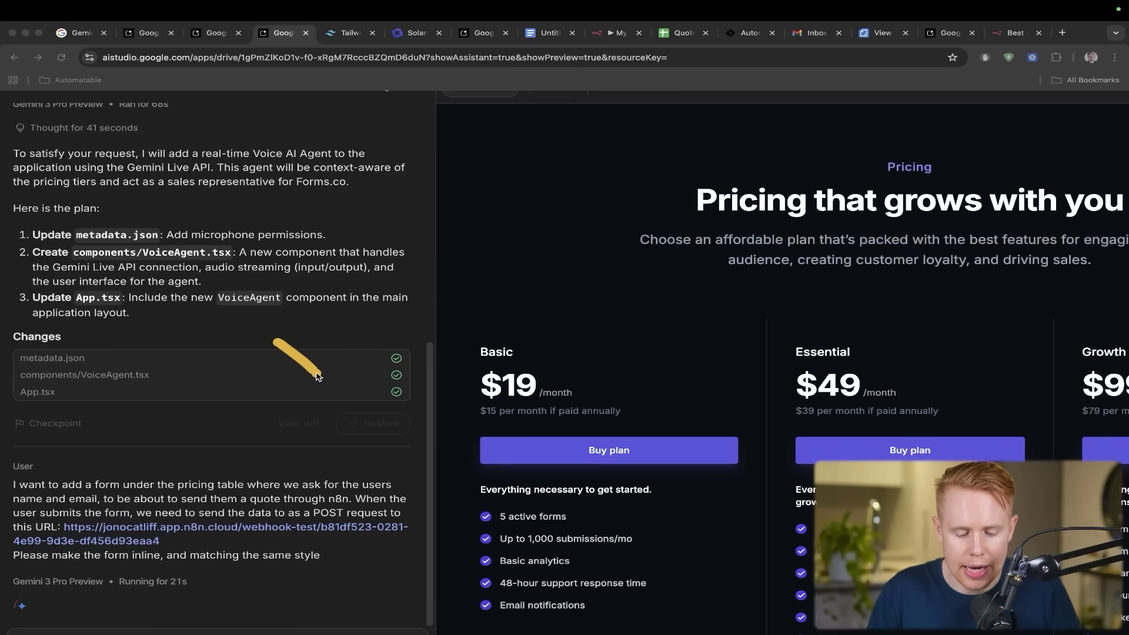
drag(276, 341, 321, 529)
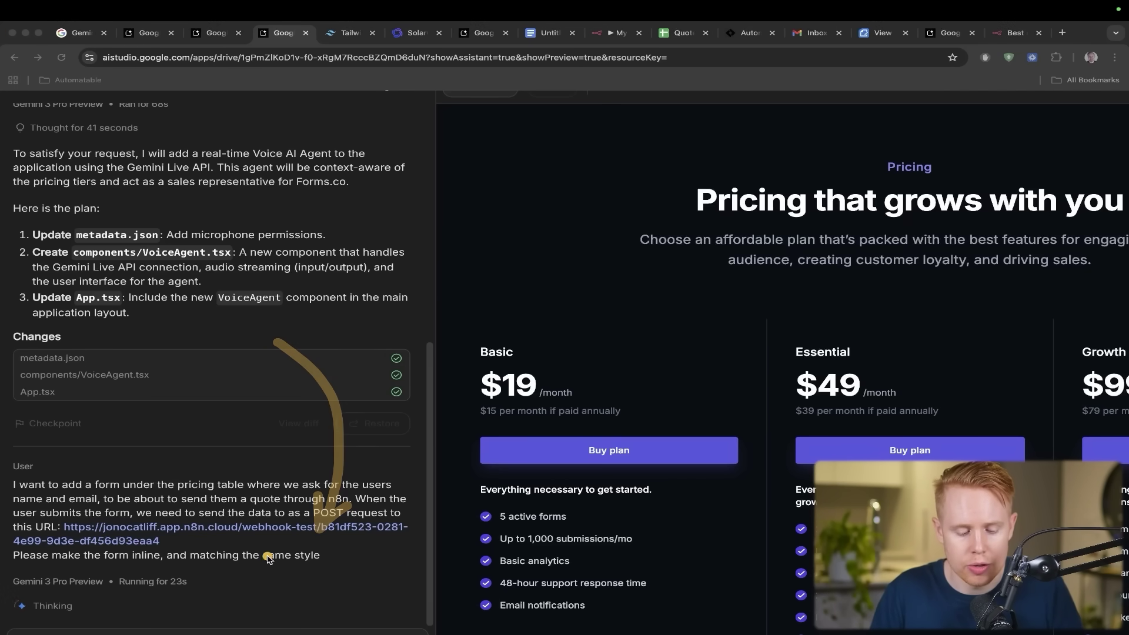
key(ctrl+shift+s)
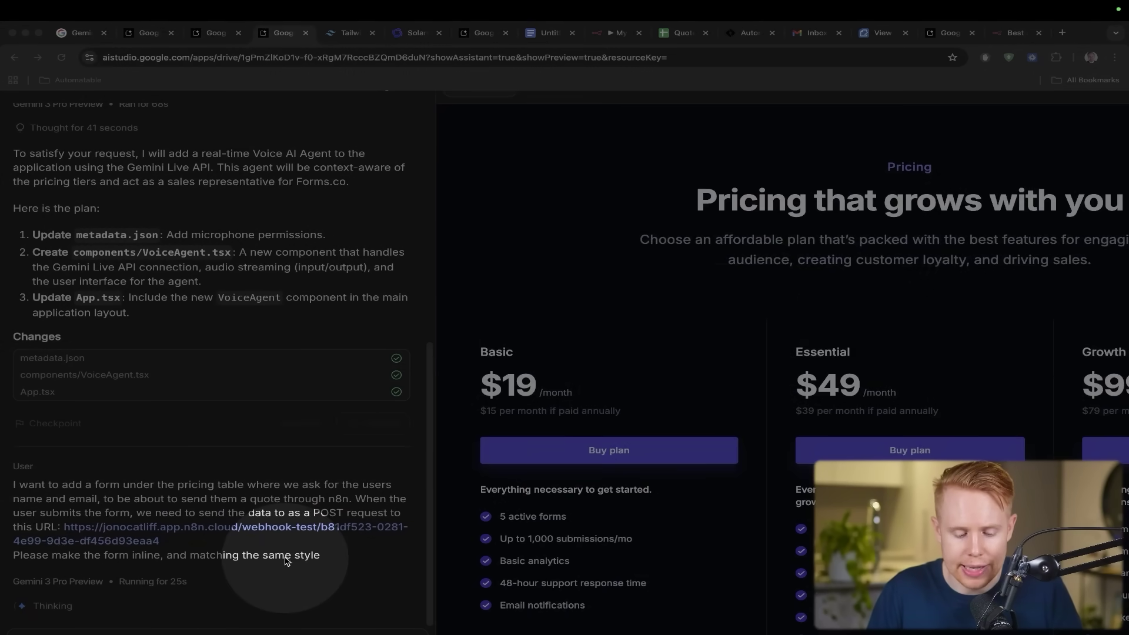
key(Escape)
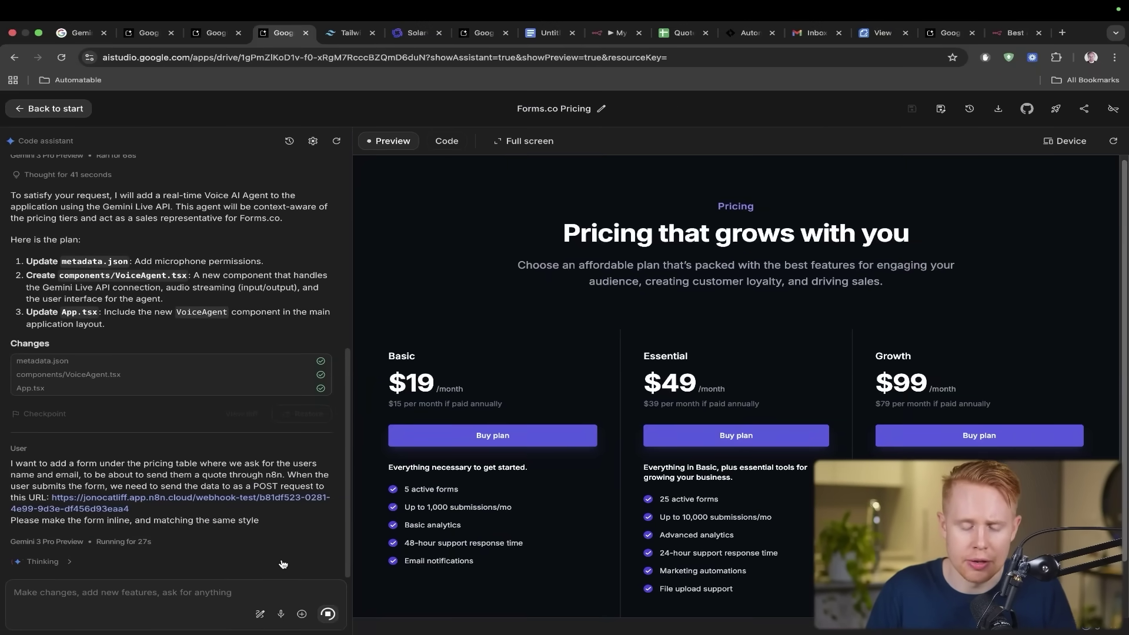
- Scroll the preview to the 'Need a custom quote?' form, then bring up n8n's Webhook-Sheets-HTTP Request workflow
scroll(503, 479, down, 2)
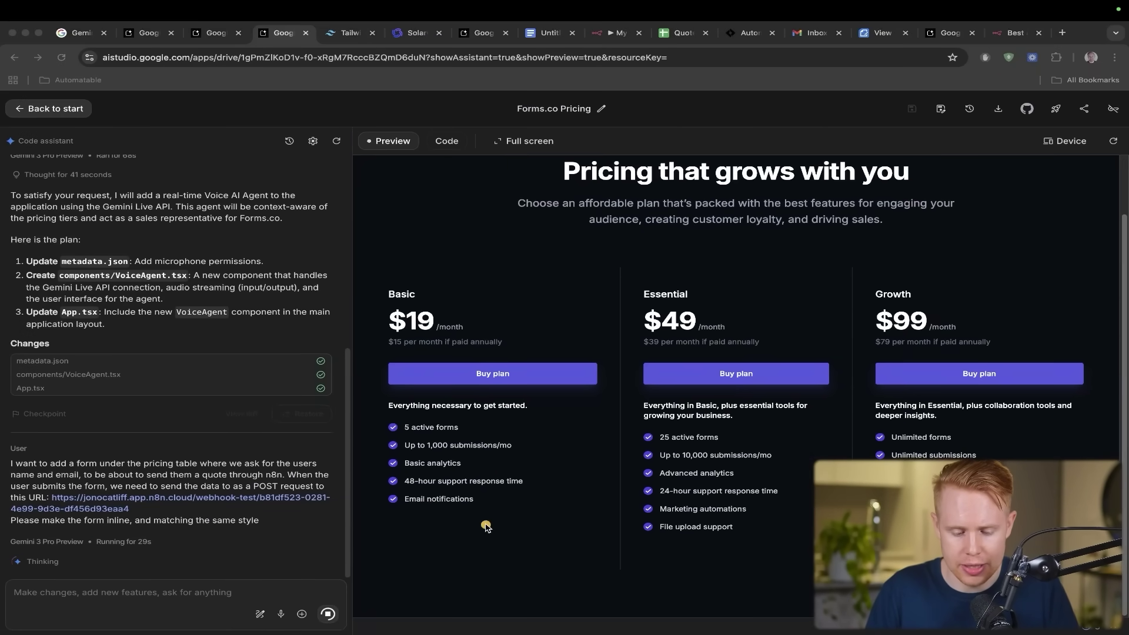
drag(435, 579, 817, 550)
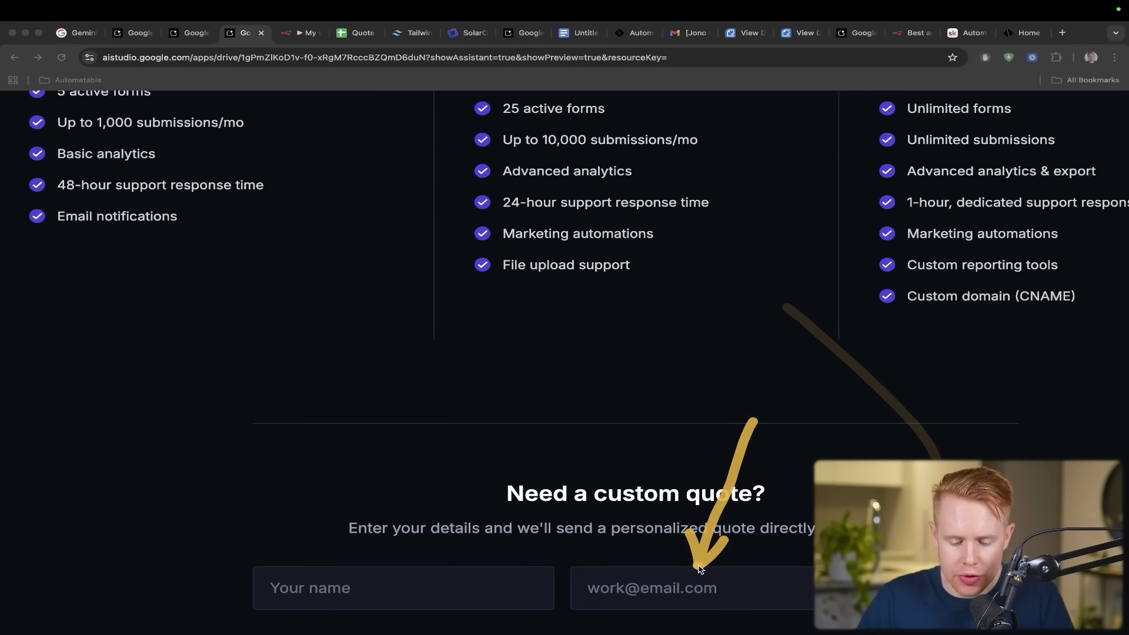
click(416, 567)
key(ctrl+Tab)
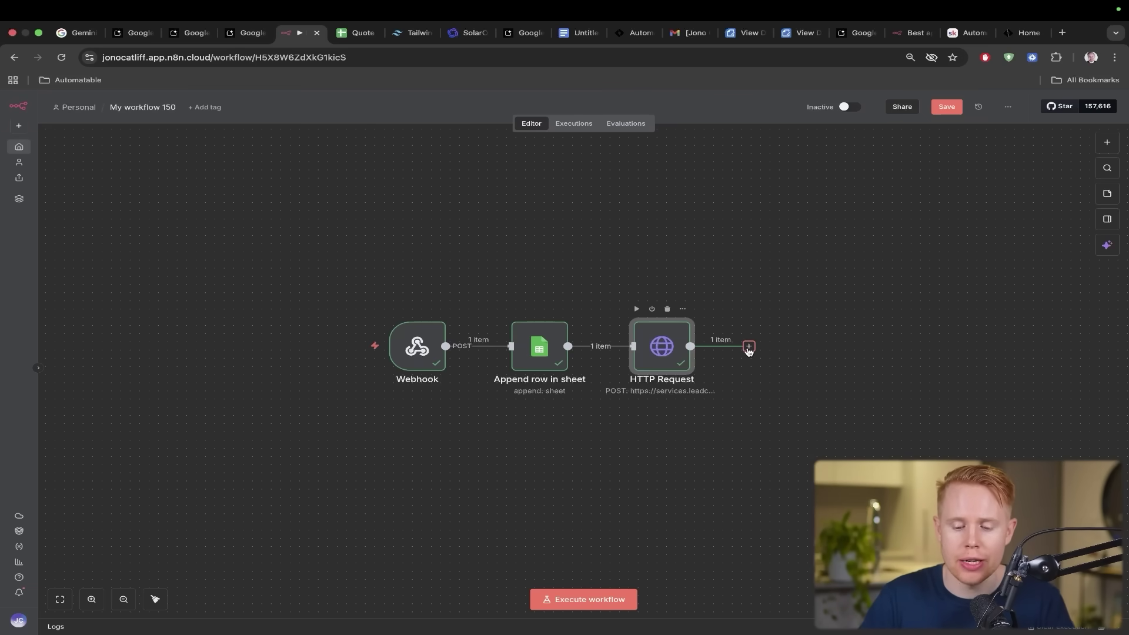
- Add a step after HTTP Request via Action in an app and scroll the app list
click(748, 347)
click(1035, 252)
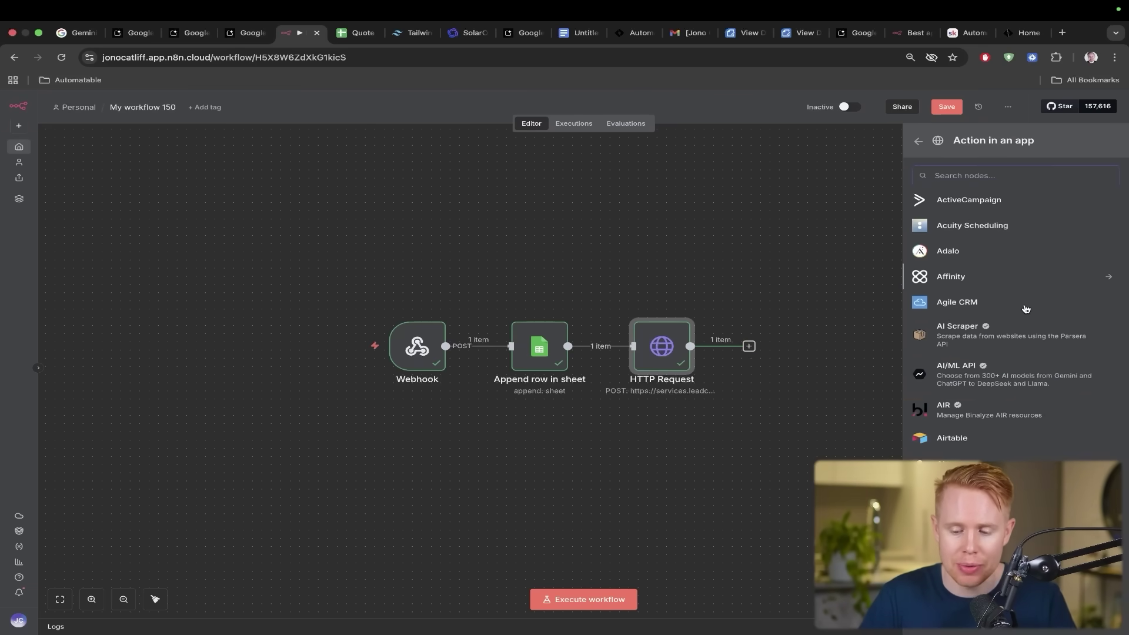
scroll(1025, 309, down, 15)
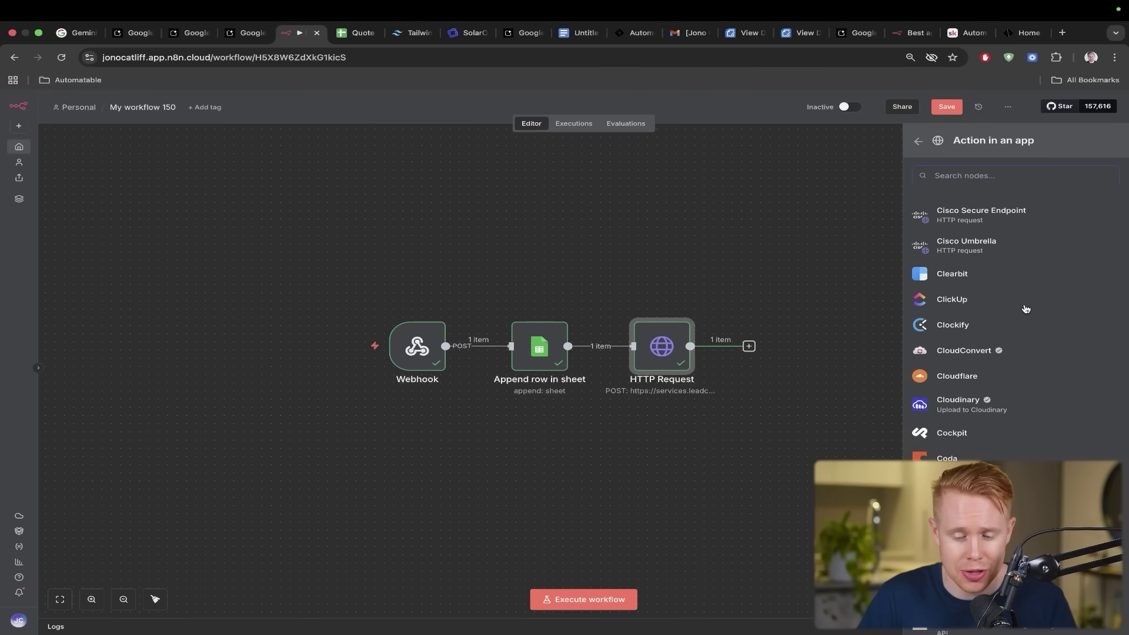
scroll(1025, 309, down, 15)
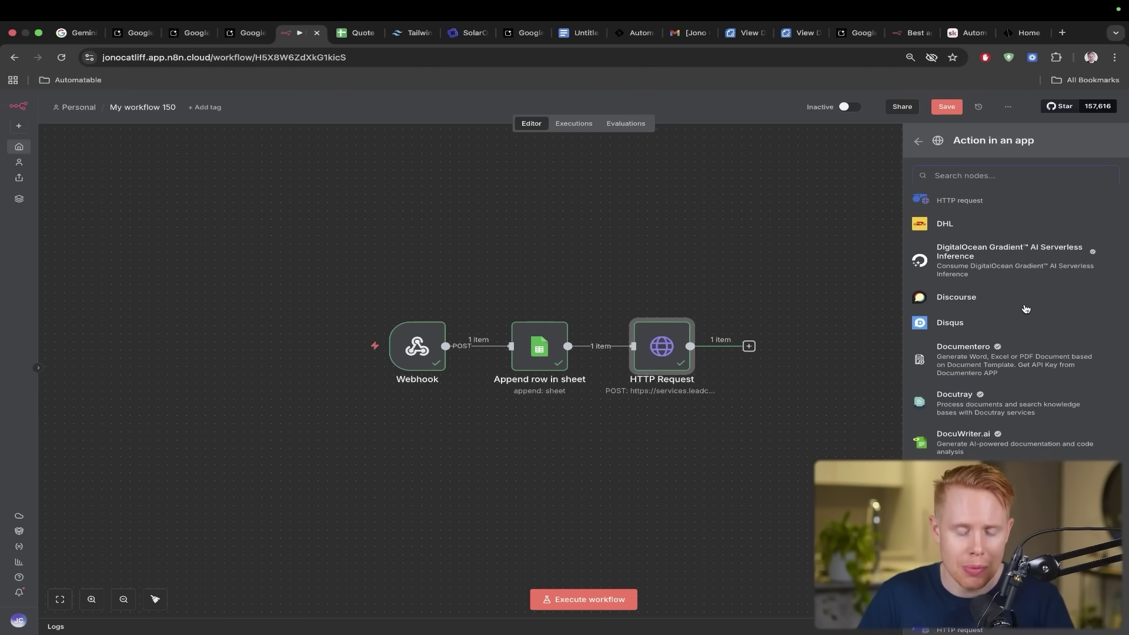
scroll(1024, 309, down, 10)
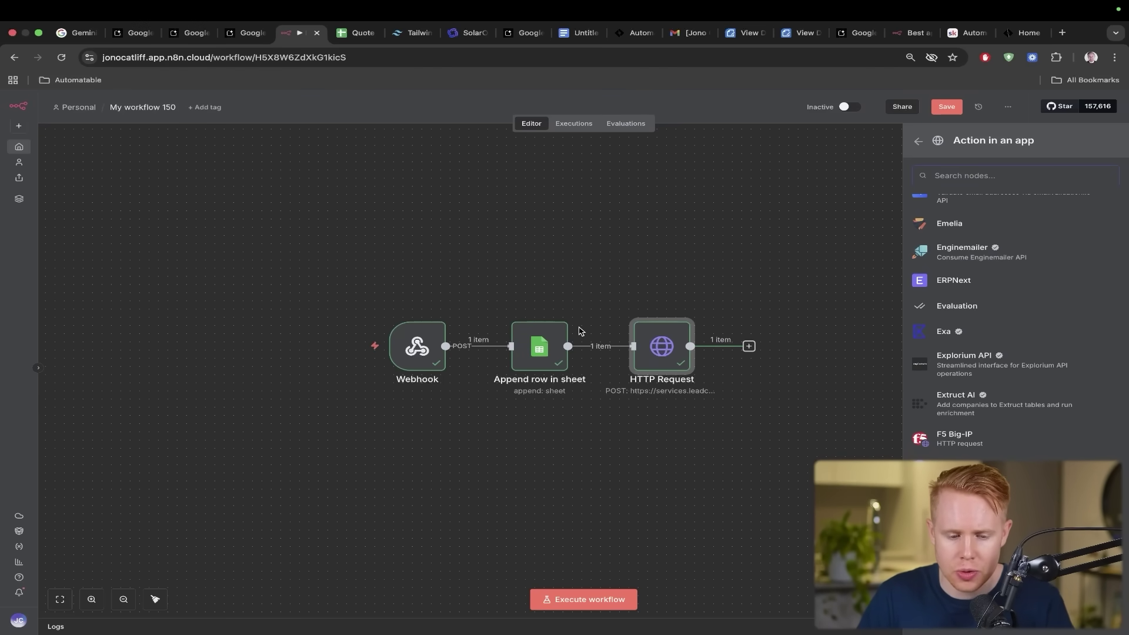
- Compare the pricing app's quote form with the n8n workflow canvas, switching between the two
key(ctrl+shift+Tab)
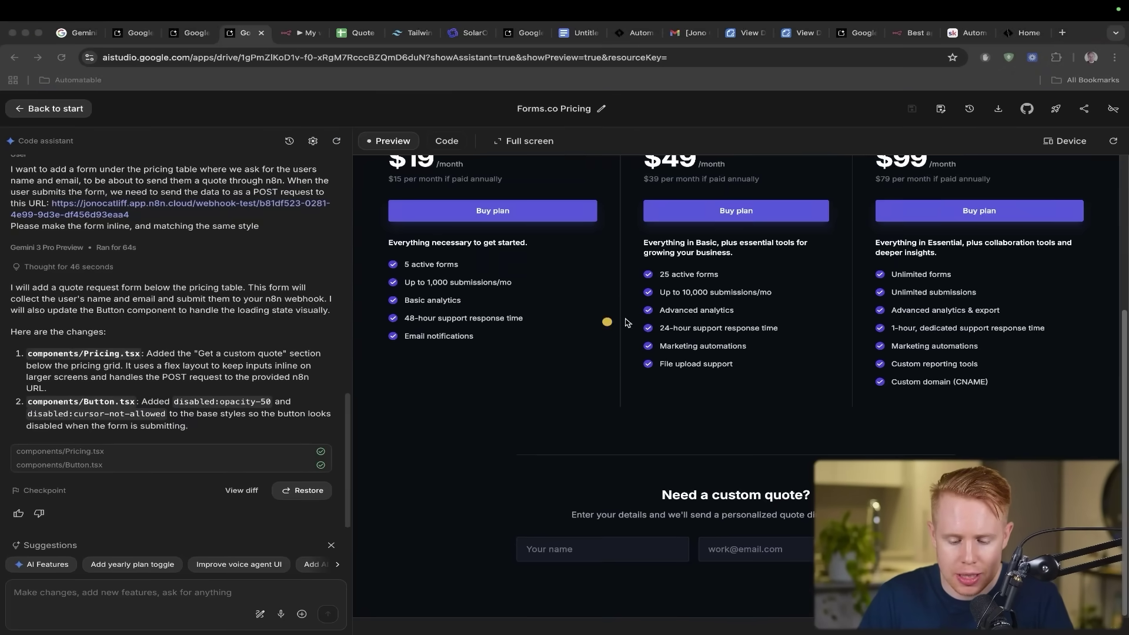
mouse_move(811, 307)
mouse_down()
mouse_move(729, 434)
mouse_move(730, 531)
mouse_up()
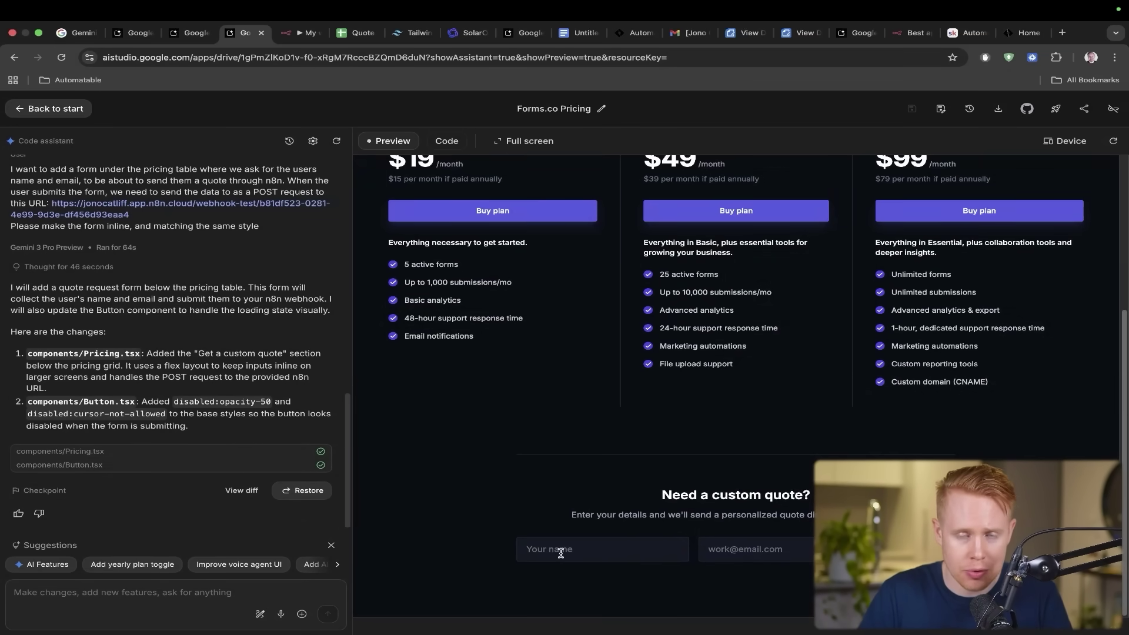
key(ctrl+Tab)
mouse_move(472, 206)
mouse_down()
mouse_move(451, 219)
mouse_move(409, 347)
mouse_up()
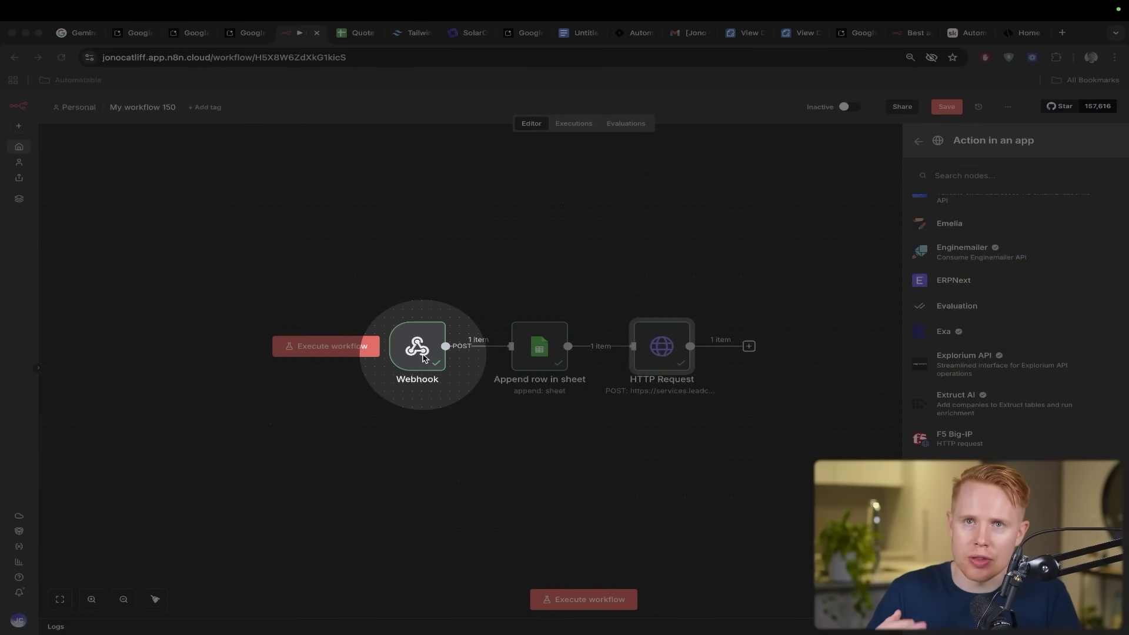
click(423, 356)
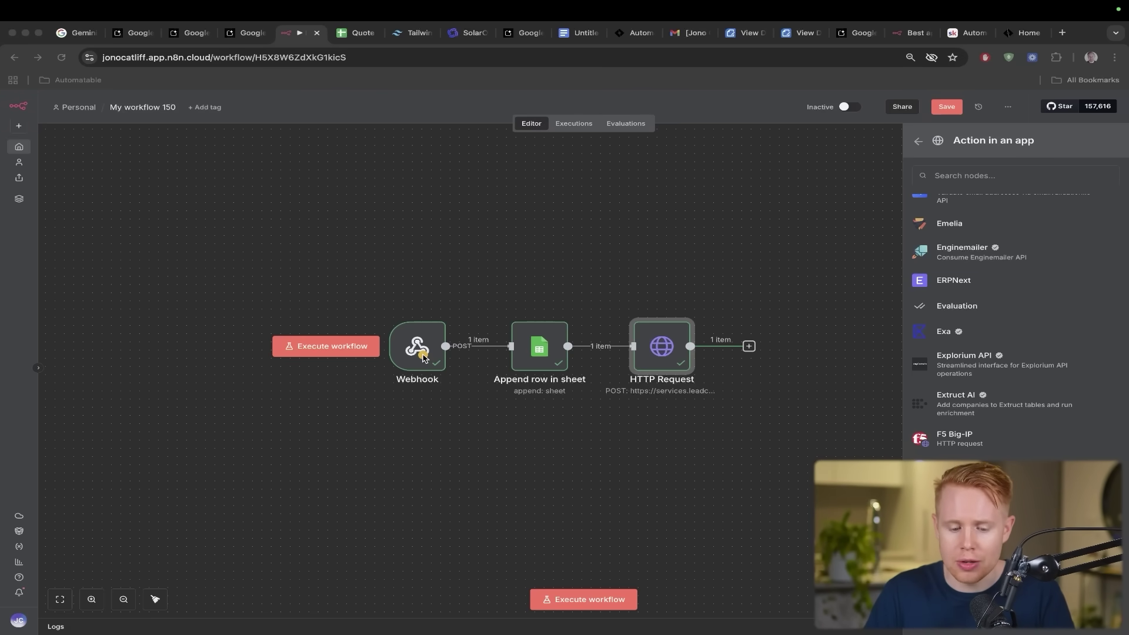
key(ctrl+shift+Tab)
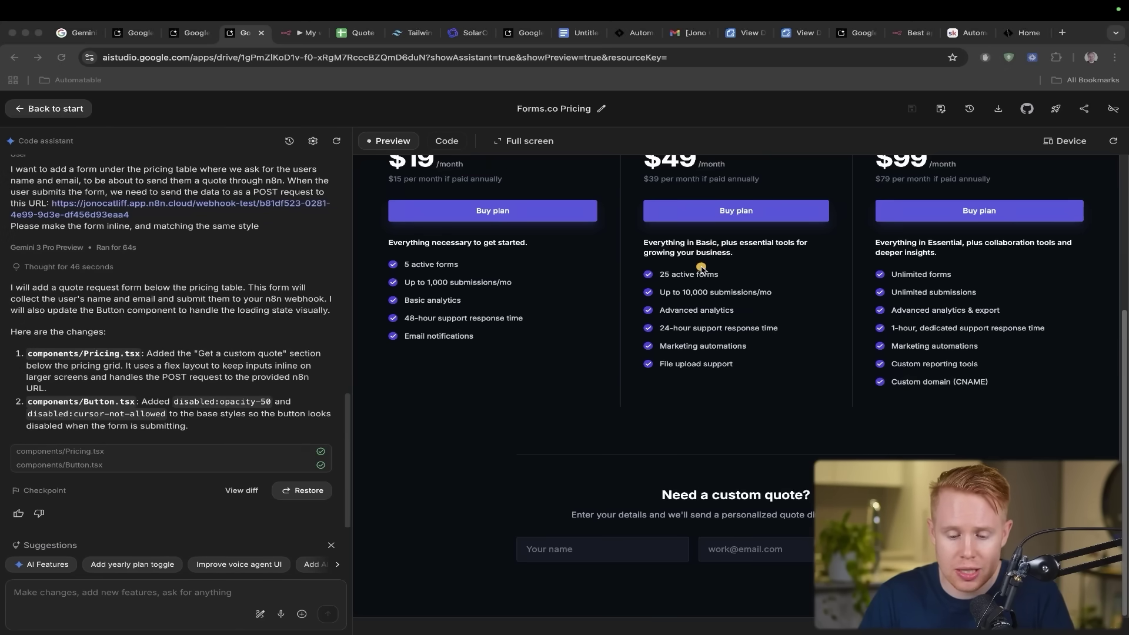
mouse_move(703, 266)
mouse_down()
mouse_move(593, 391)
mouse_move(587, 532)
mouse_up()
key(ctrl+Tab)
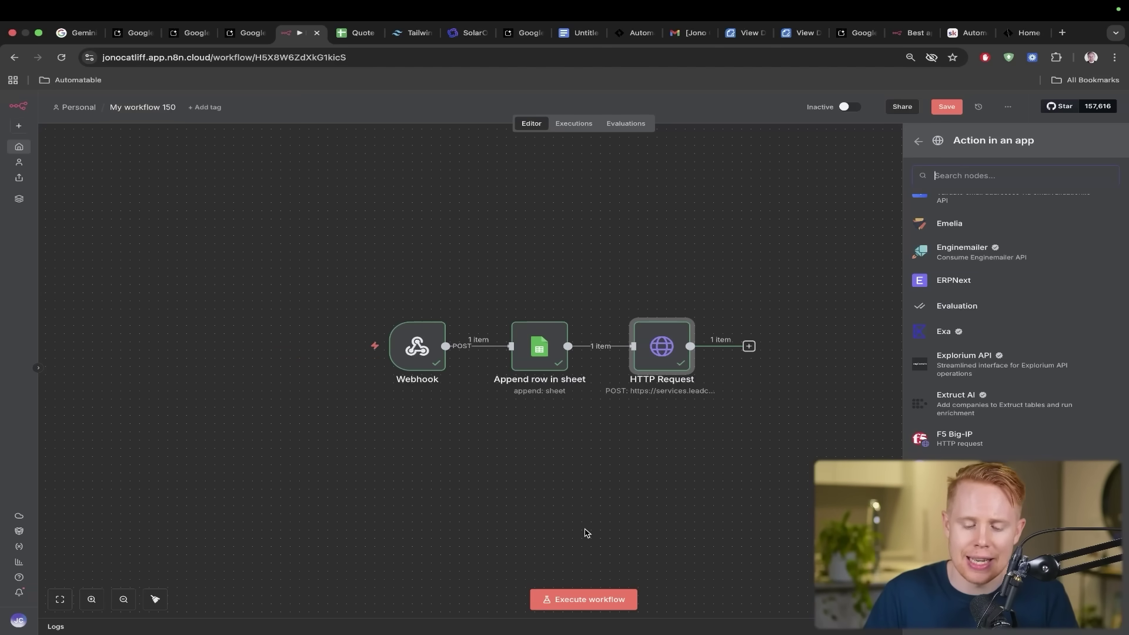
drag(403, 194, 404, 355)
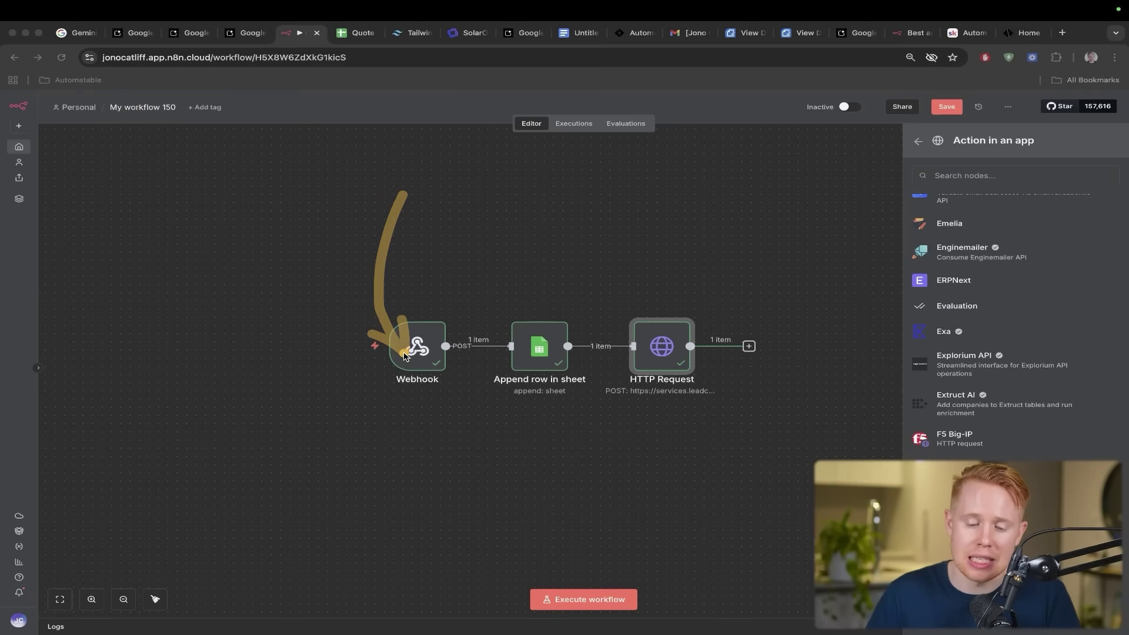
- Review the name and email in the Webhook node's output, then close it
double_click(405, 356)
scroll(816, 405, down, 5)
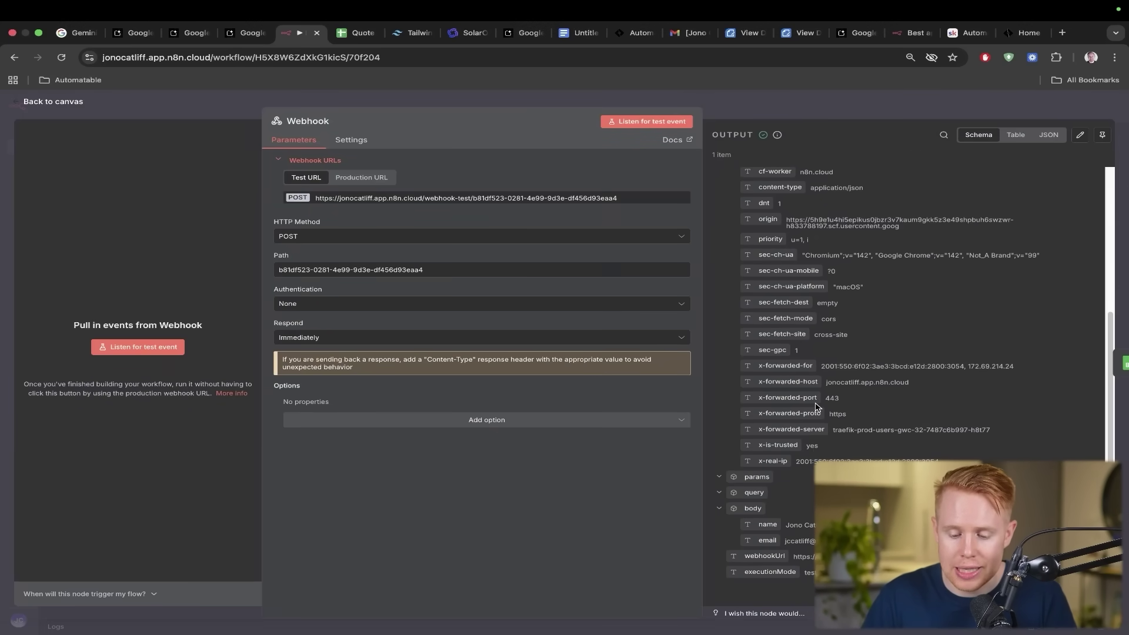
mouse_move(859, 388)
mouse_down()
mouse_move(882, 395)
mouse_move(946, 464)
mouse_move(881, 530)
mouse_move(851, 536)
mouse_up()
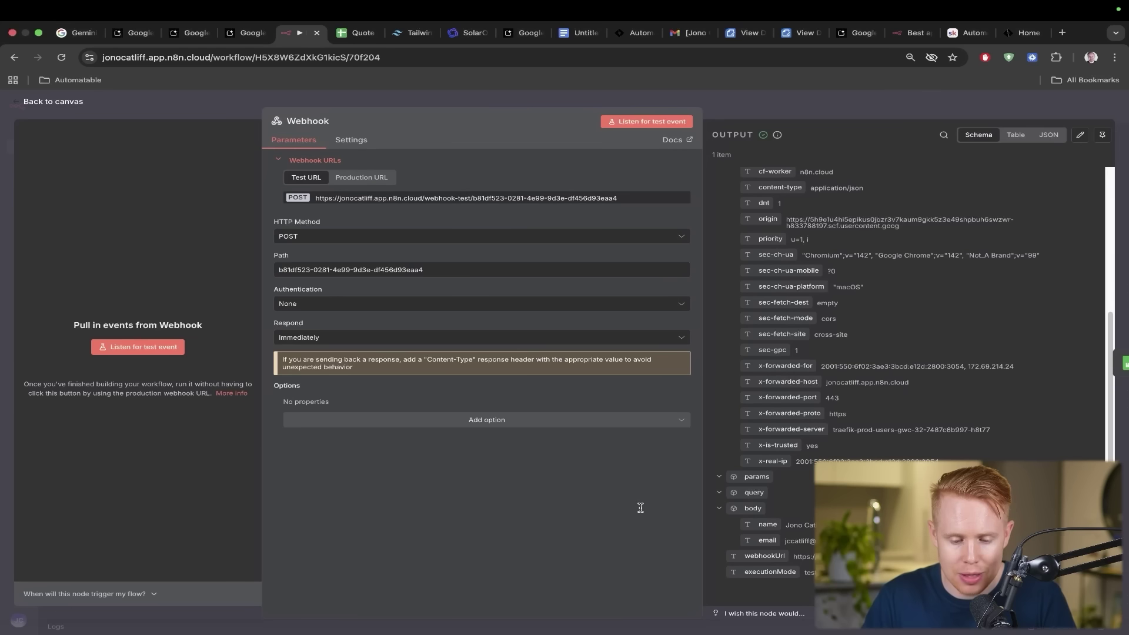
key(Escape)
- Open the Append row in sheet step briefly and close it back to the canvas
drag(502, 233, 537, 332)
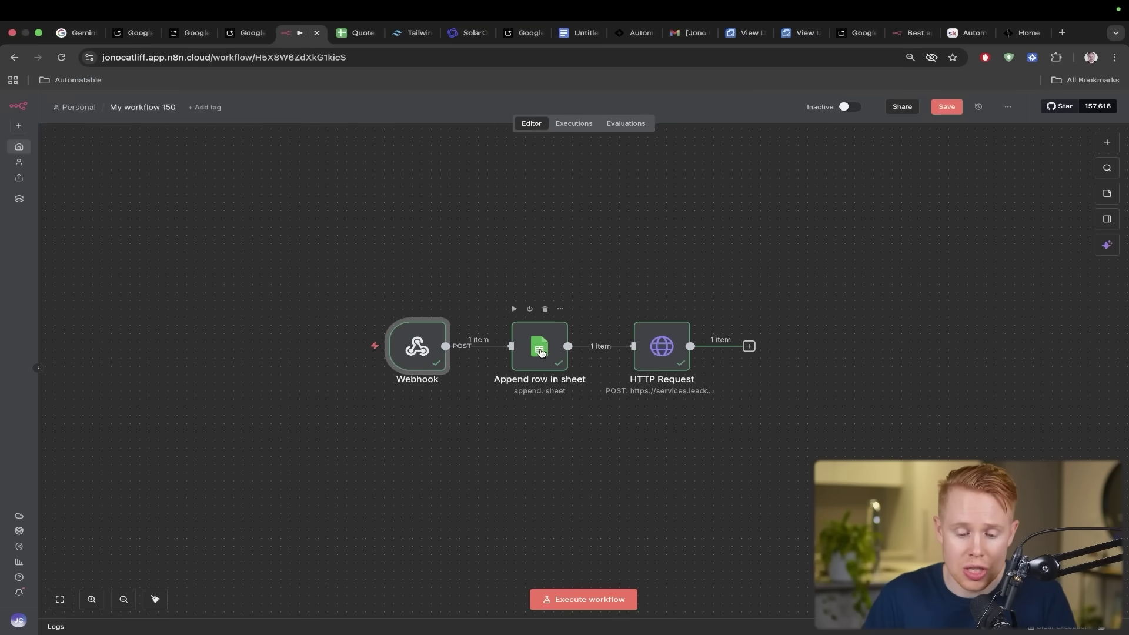
double_click(543, 356)
key(Escape)
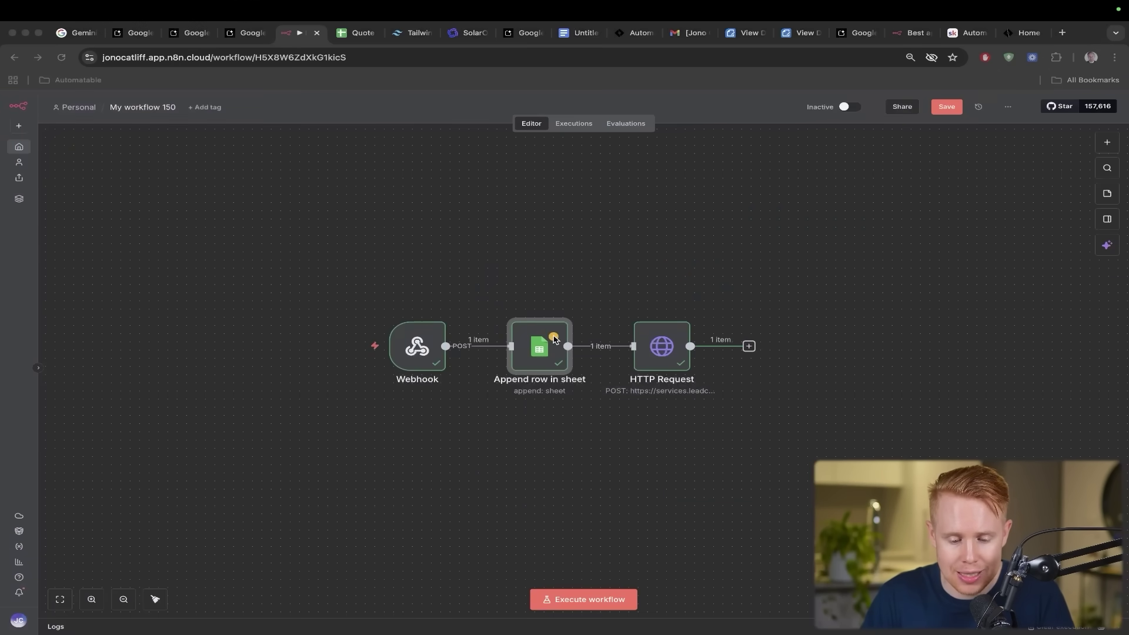
drag(553, 336, 419, 324)
mouse_move(663, 340)
mouse_down()
mouse_move(614, 310)
mouse_move(538, 325)
mouse_move(646, 334)
mouse_move(444, 339)
mouse_up()
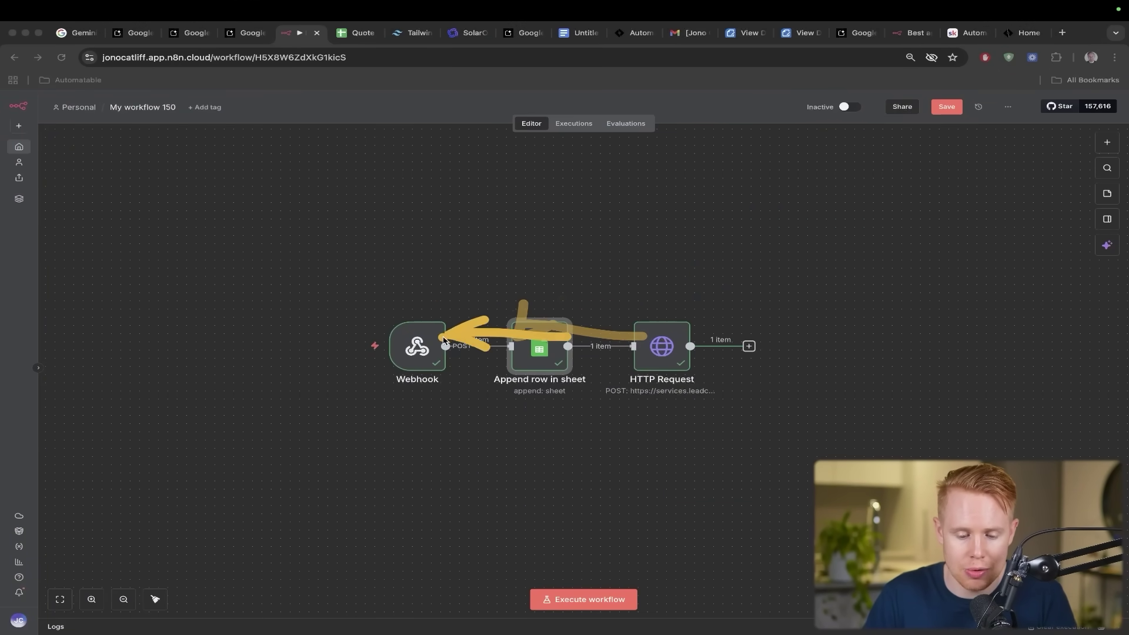
- In Append row in sheet, compare the Quote sheet rows and Name expression with the incoming body name
double_click(518, 341)
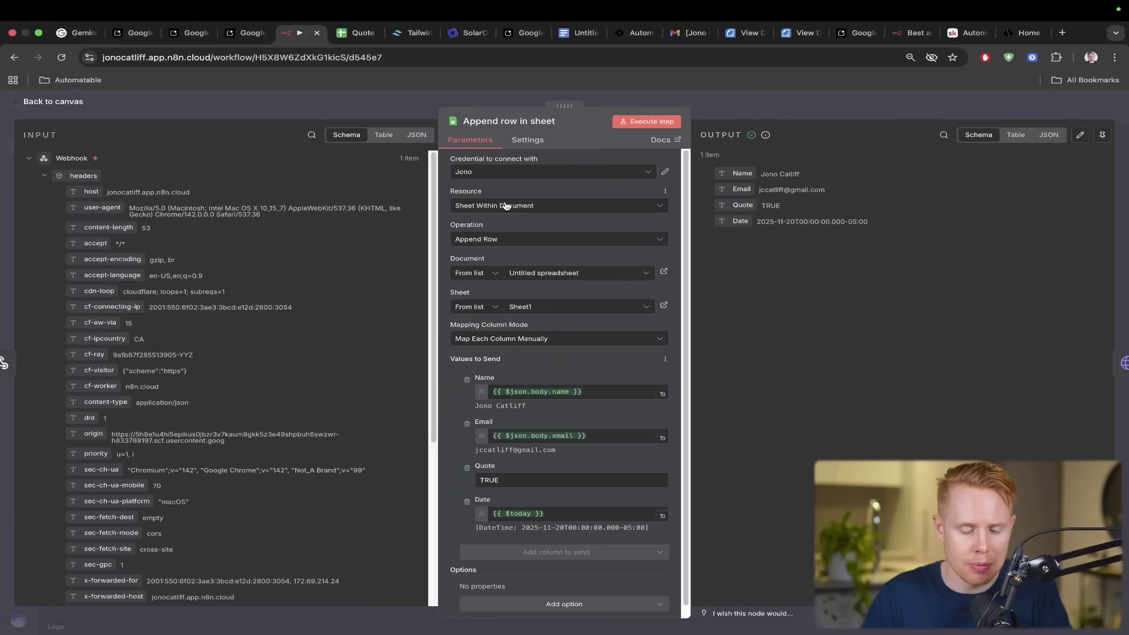
scroll(290, 365, down, 5)
mouse_move(232, 366)
mouse_down()
mouse_move(235, 415)
mouse_move(152, 504)
mouse_up()
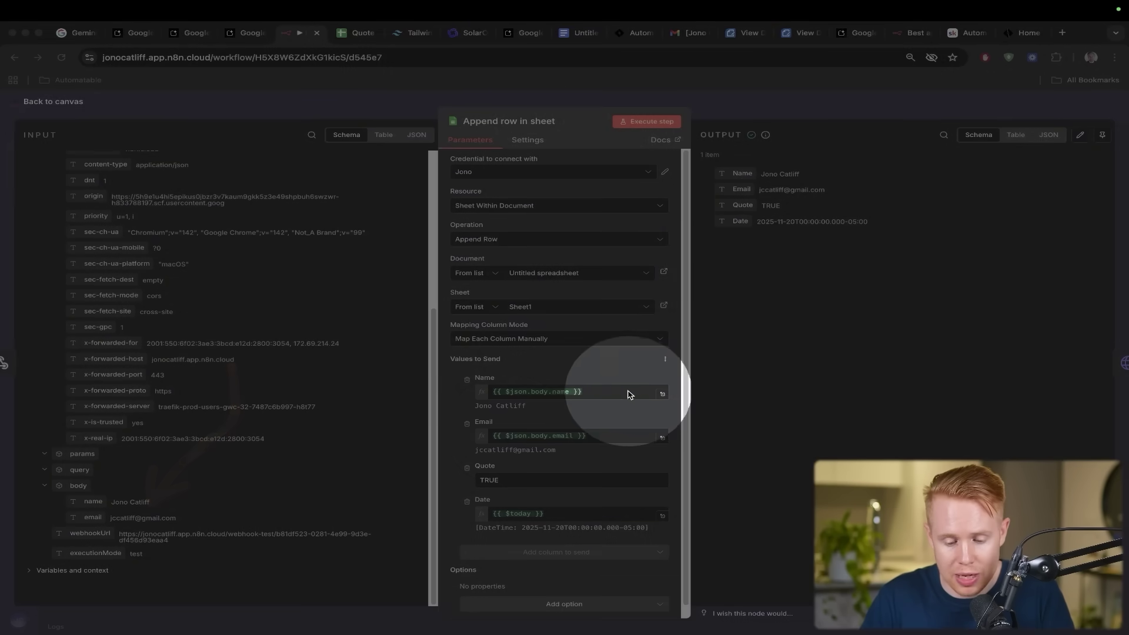
drag(460, 463, 460, 462)
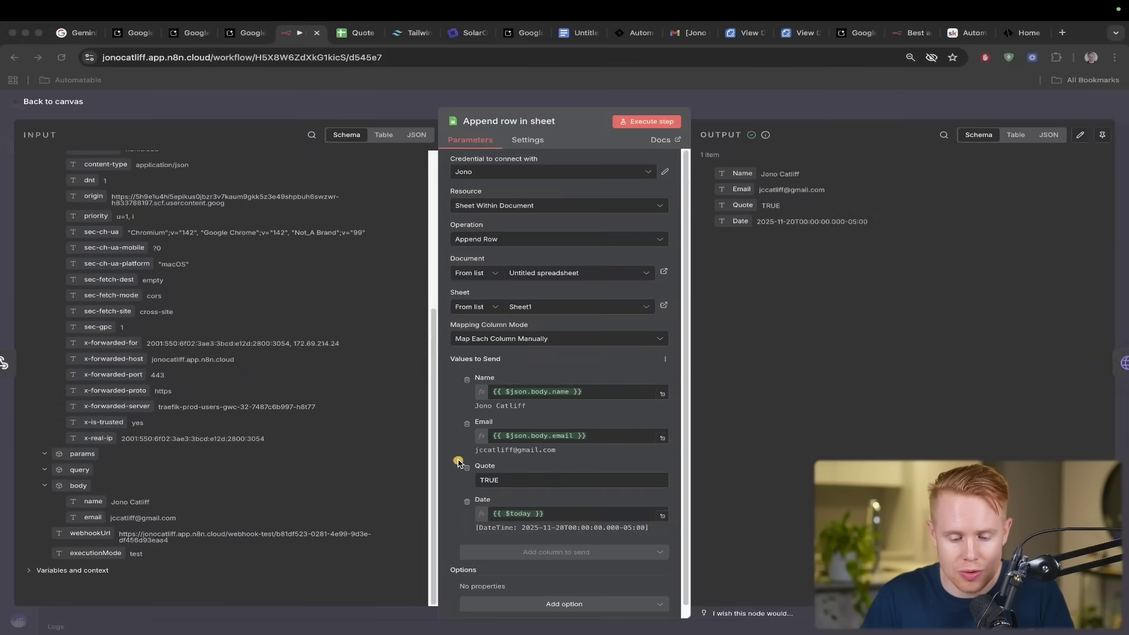
key(ctrl+Tab)
drag(429, 262, 224, 276)
key(ctrl+shift+Tab)
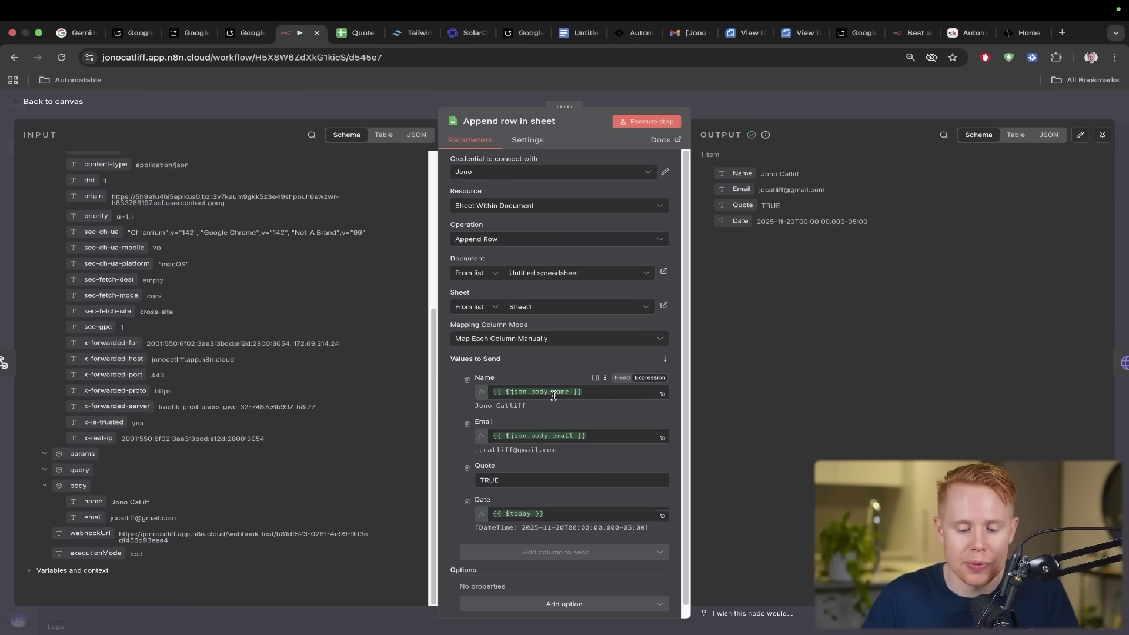
triple_click(553, 392)
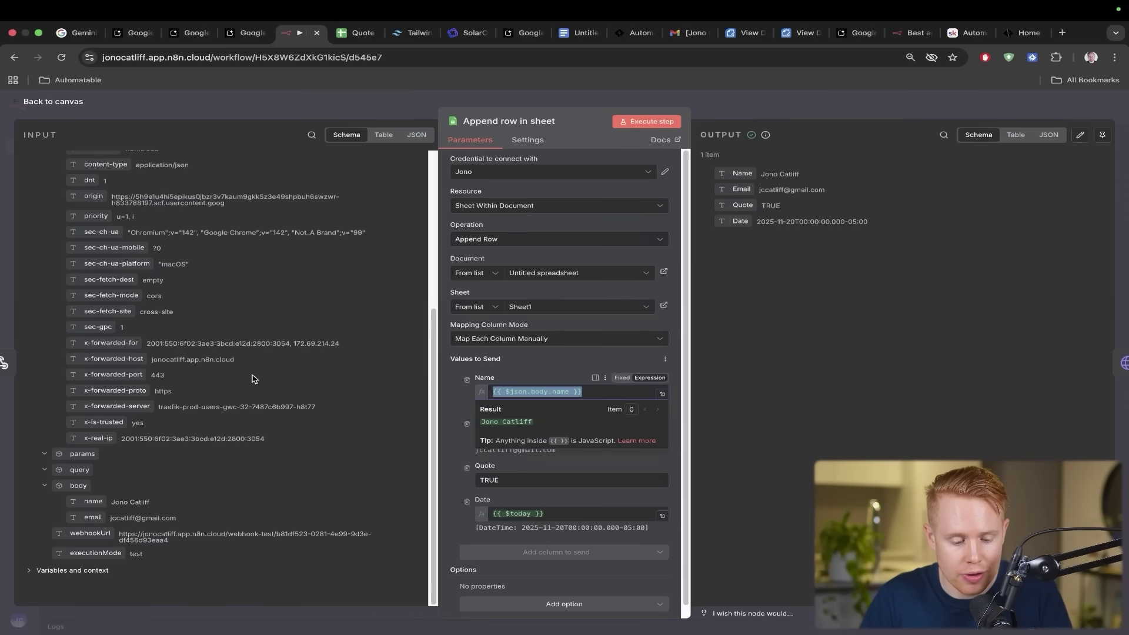
mouse_move(170, 353)
mouse_down()
mouse_move(226, 420)
mouse_move(113, 497)
mouse_up()
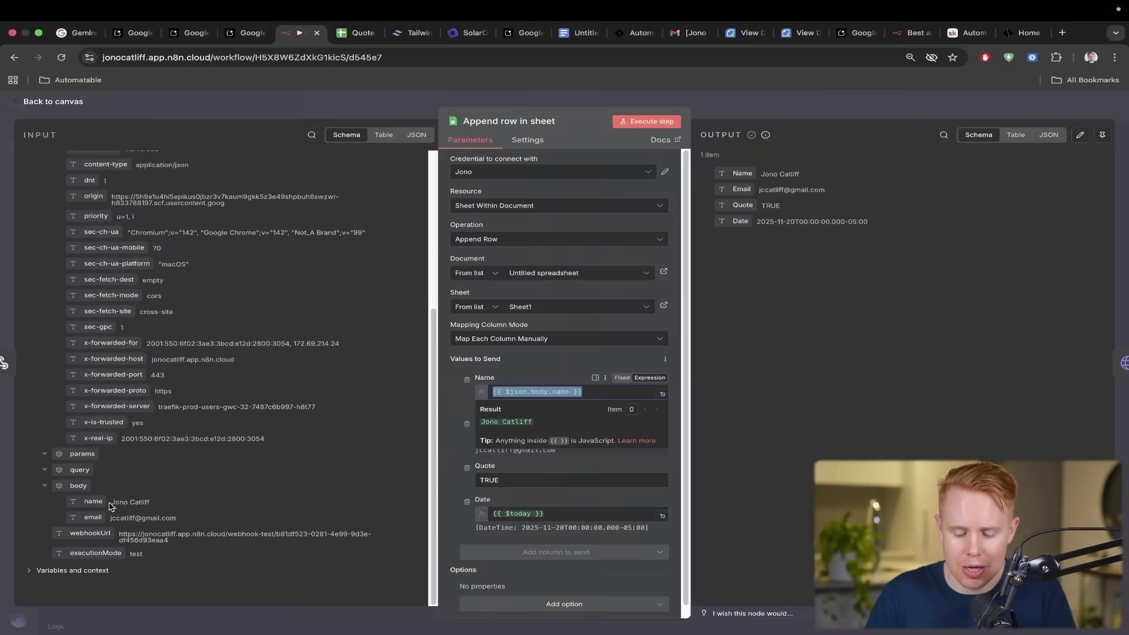
- Match the form's name and email to the incoming values and new row 3, then close the step
key(ctrl+shift+Tab)
drag(558, 390, 561, 525)
key(ctrl+Tab)
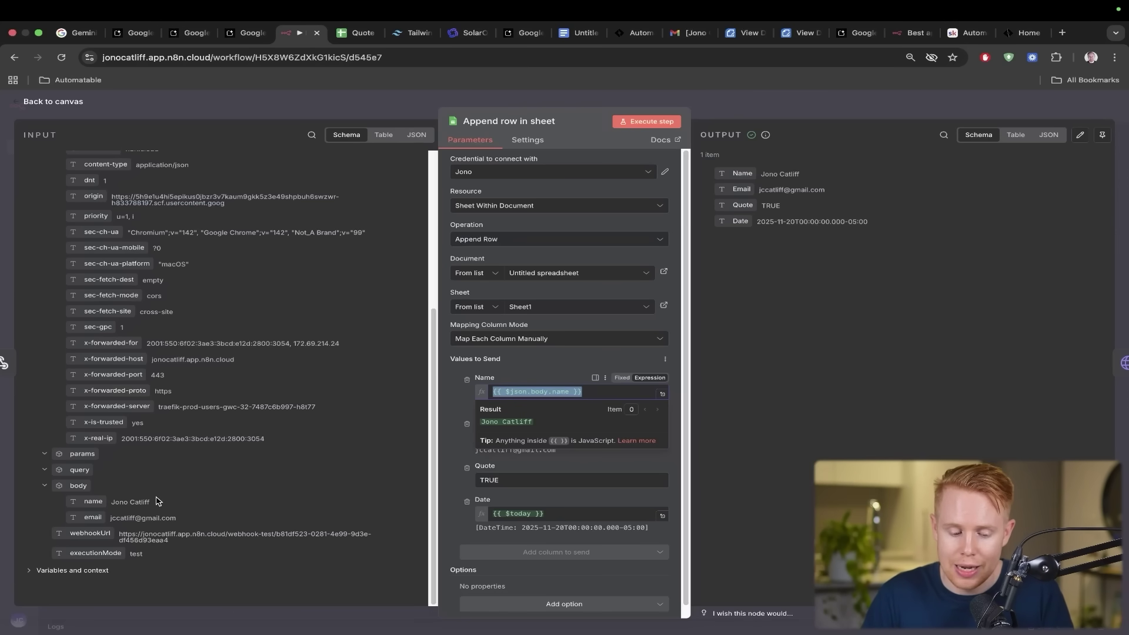
triple_click(153, 501)
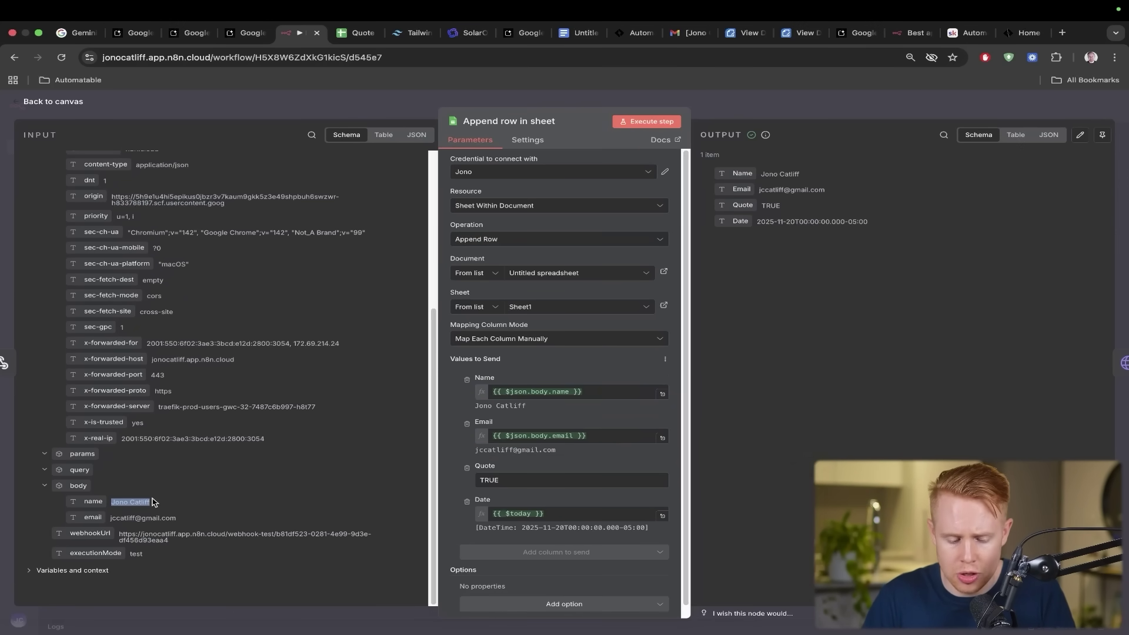
triple_click(156, 518)
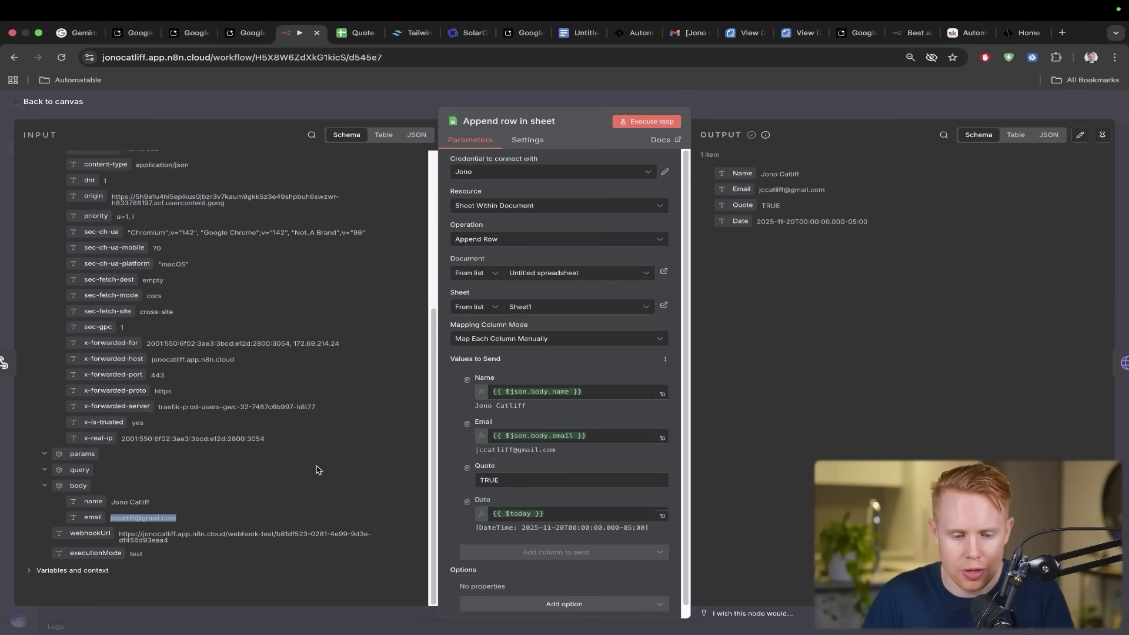
key(ctrl+Tab)
mouse_move(290, 273)
mouse_down()
mouse_move(246, 294)
mouse_move(80, 264)
mouse_move(77, 241)
mouse_up()
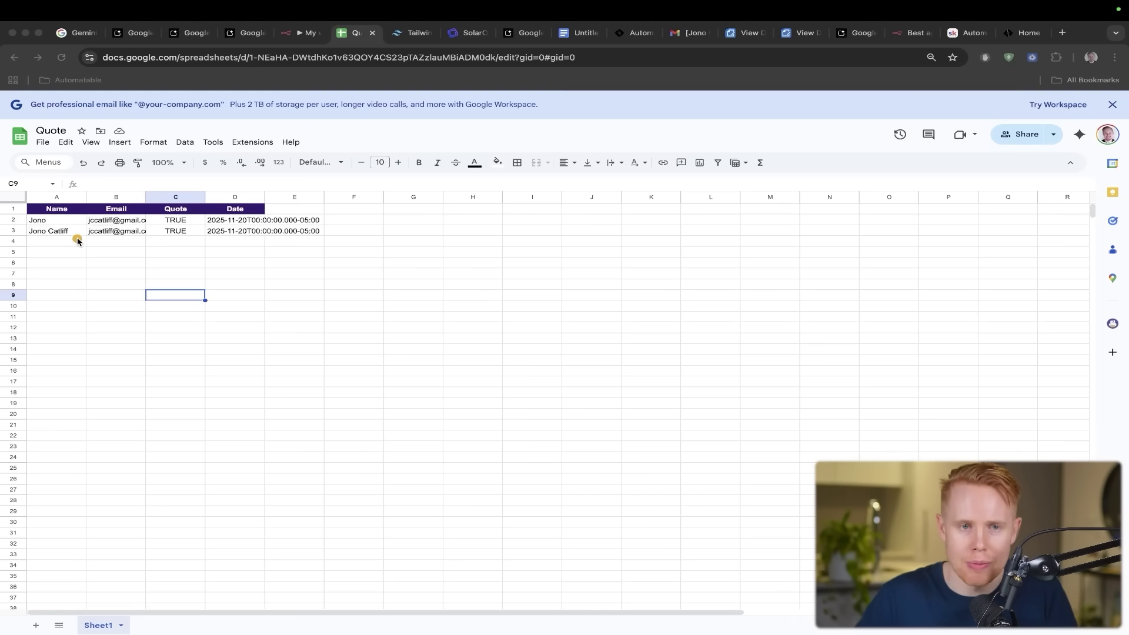
key(ctrl+shift+Tab)
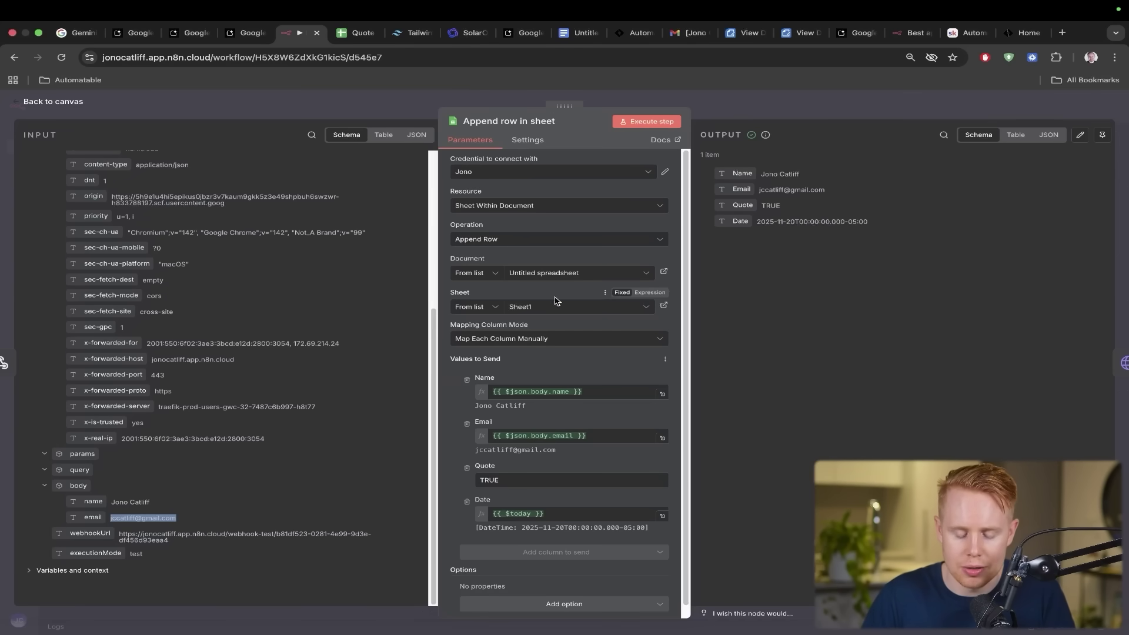
key(Escape)
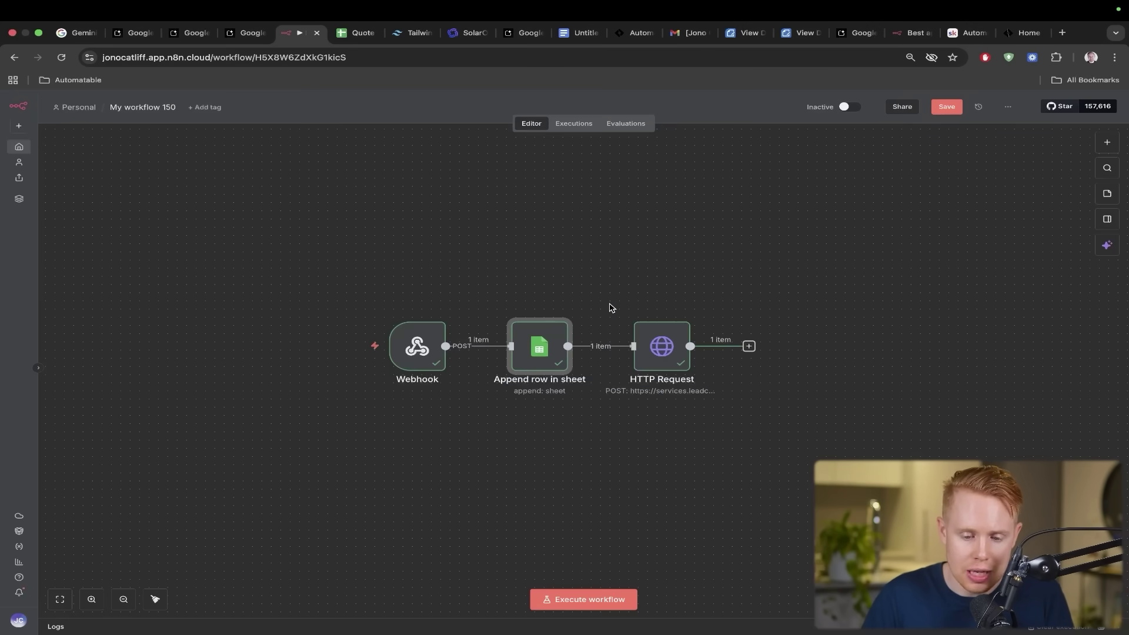
- Select the HTTP Request node, then move to the Gmail message containing the View document link
mouse_move(679, 226)
mouse_down()
mouse_move(643, 266)
mouse_move(662, 348)
mouse_up()
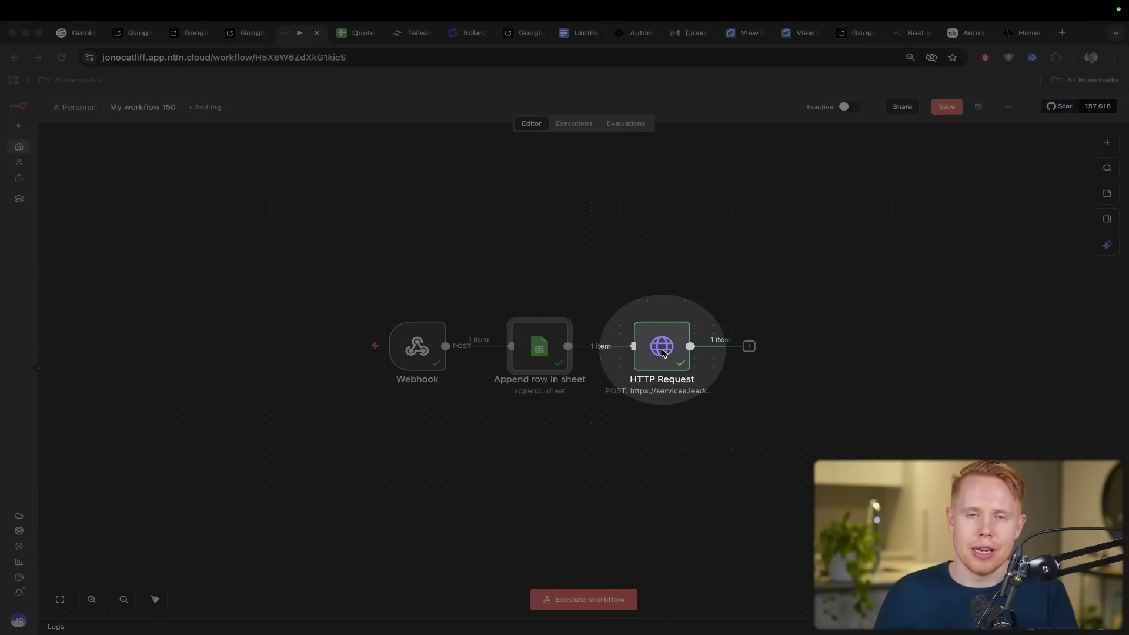
click(662, 352)
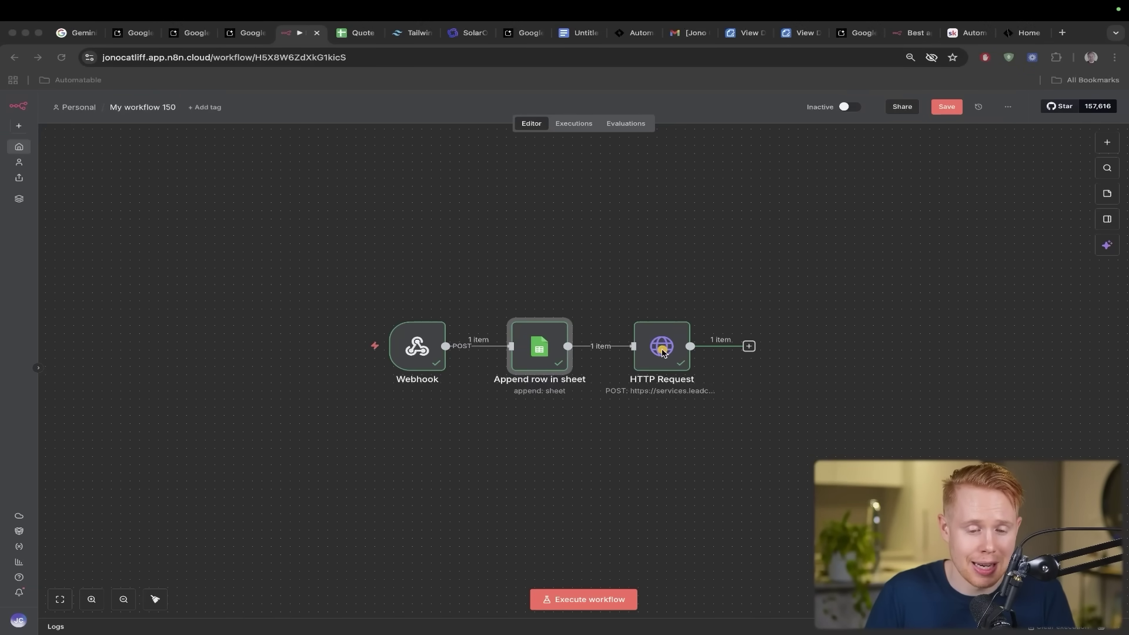
mouse_move(662, 352)
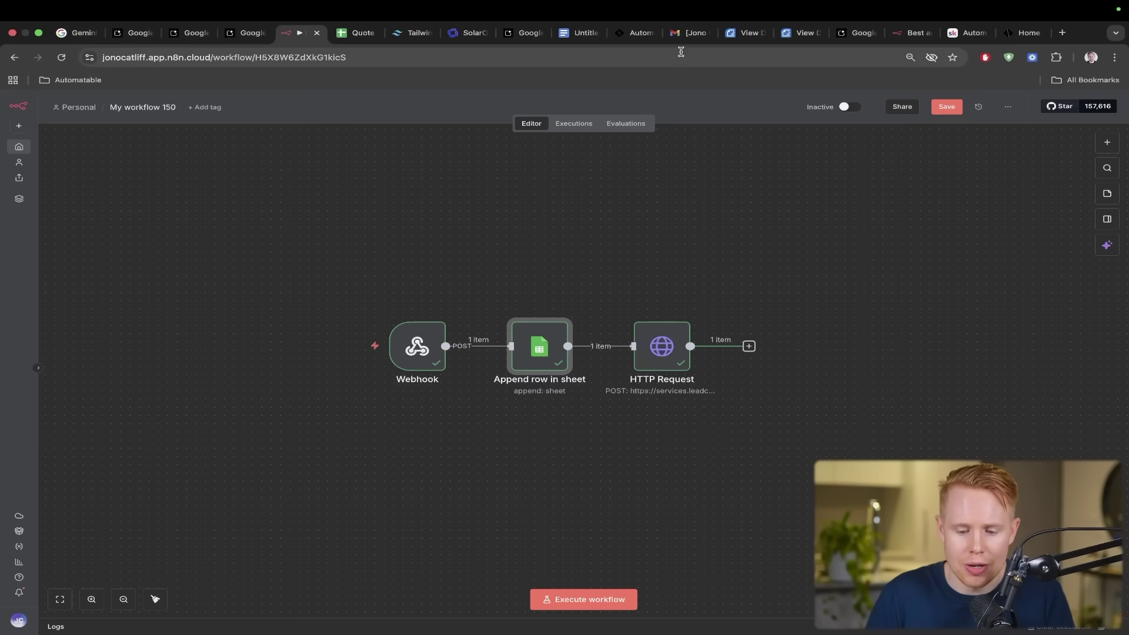
mouse_move(629, 152)
mouse_down()
mouse_move(676, 312)
mouse_move(665, 342)
mouse_up()
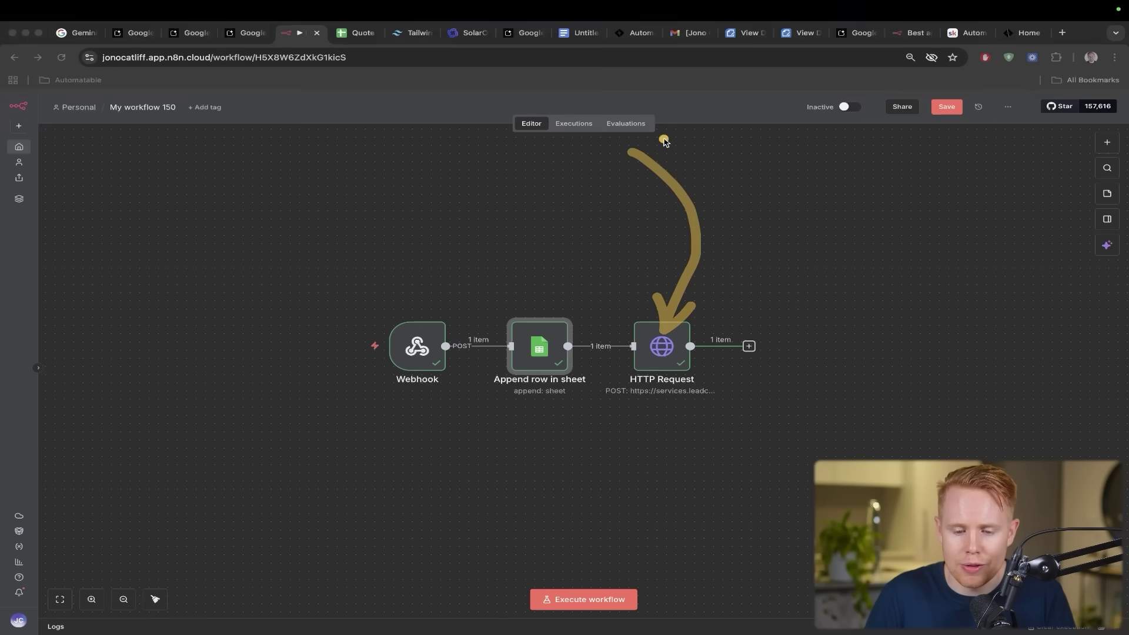
click(682, 33)
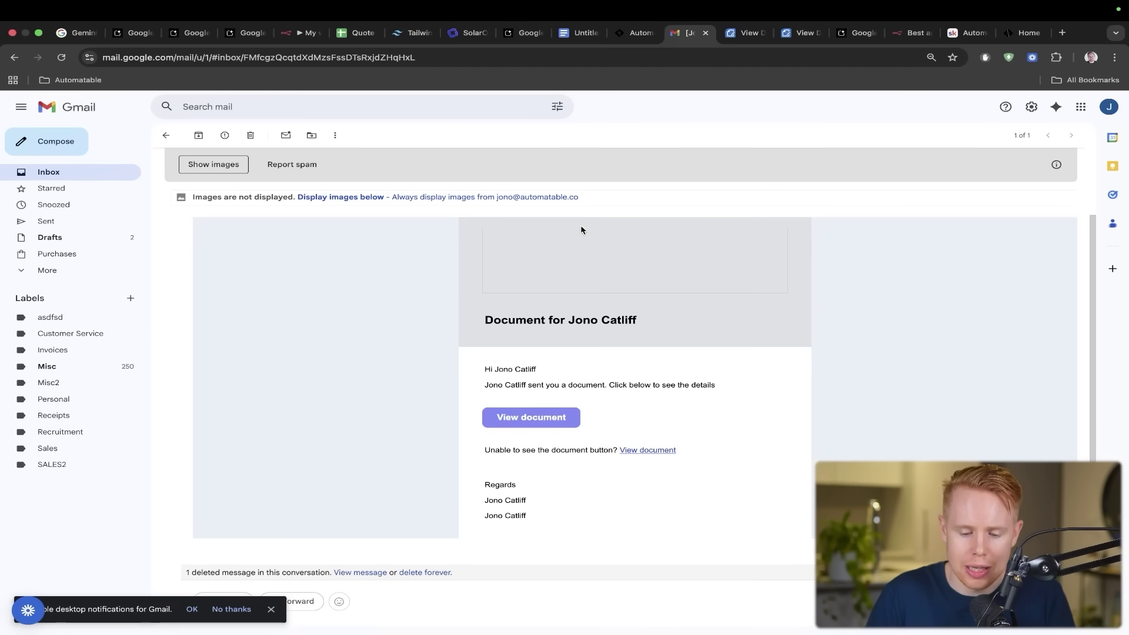
- Open the Form Integration Proposal, scroll to the Agreement signatures, then return to n8n's HTTP Request step
mouse_move(623, 144)
mouse_down()
mouse_move(676, 290)
mouse_move(582, 406)
mouse_move(561, 409)
mouse_up()
click(561, 412)
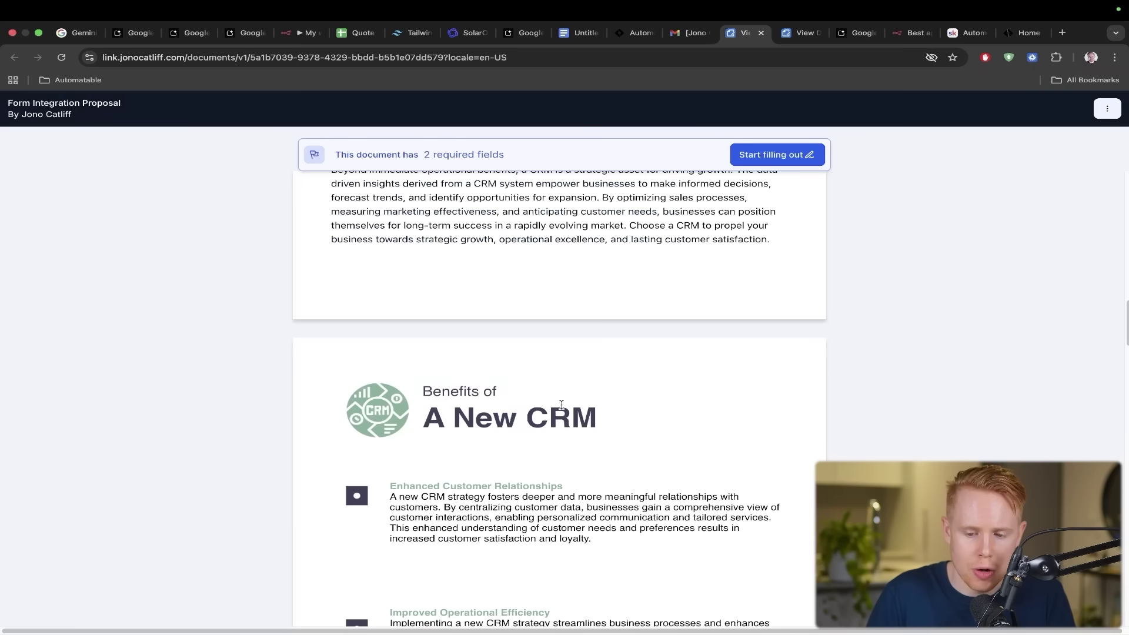
scroll(561, 407, down, 20)
scroll(561, 407, down, 20)
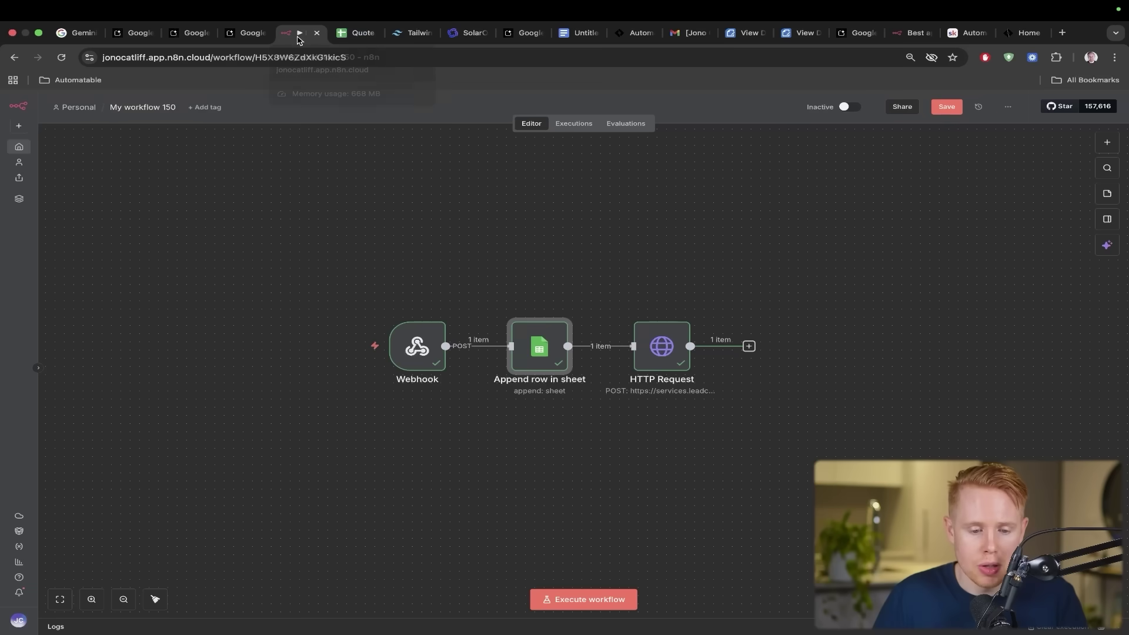
click(299, 33)
mouse_move(649, 196)
mouse_down()
mouse_move(708, 272)
mouse_move(663, 340)
mouse_up()
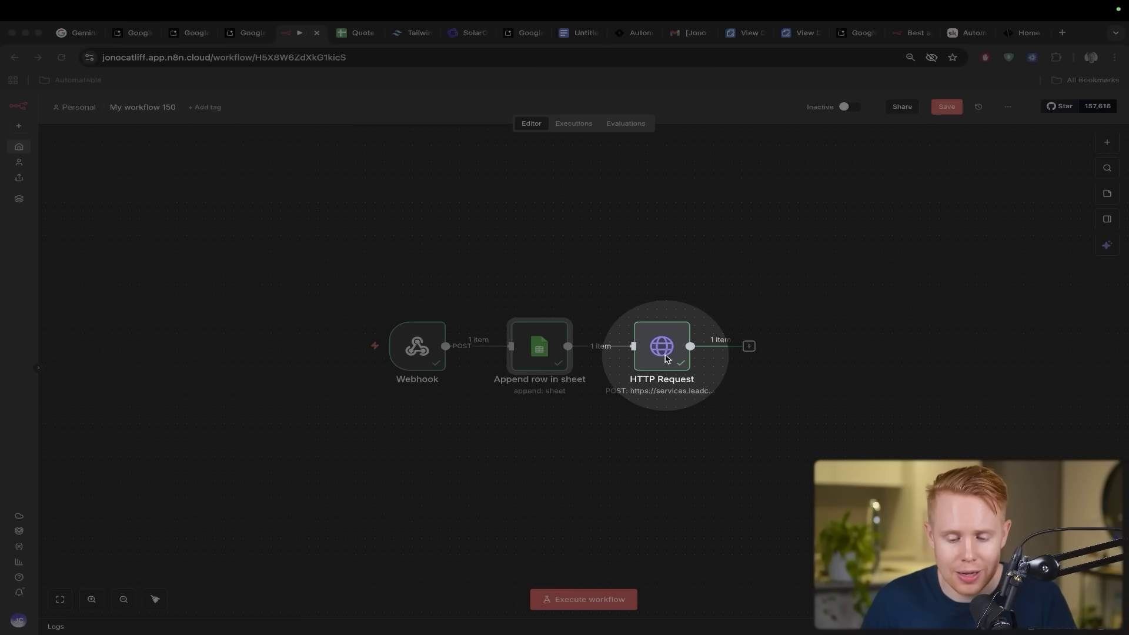
- Show the HTTP Request node's POST body fields, then bring up the Automatable GoHighLevel workflow
click(666, 359)
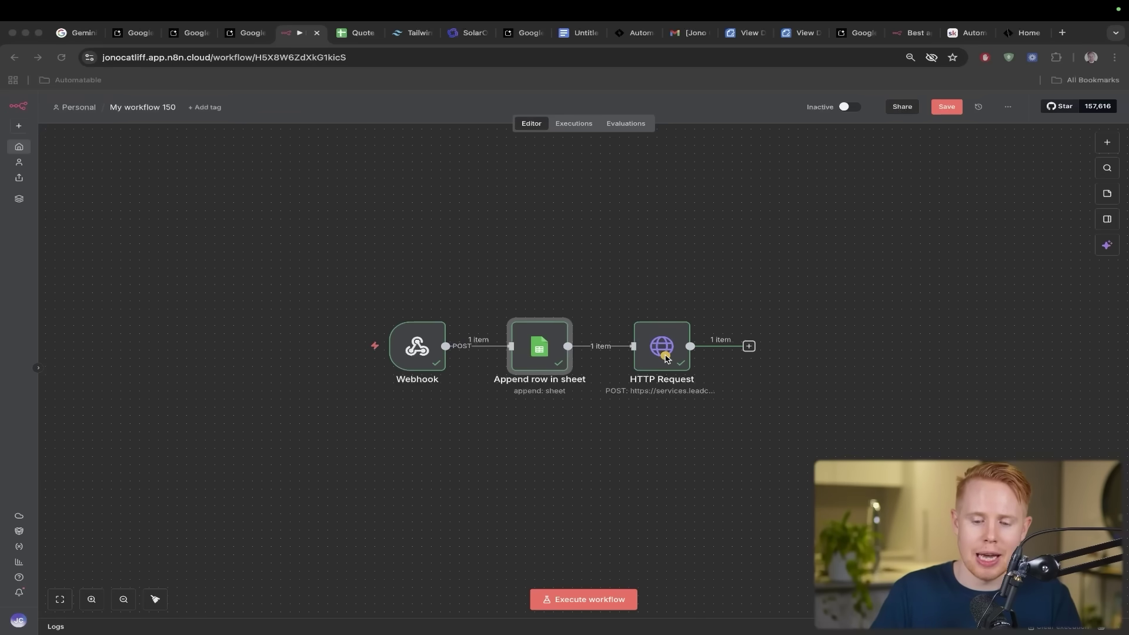
mouse_move(671, 348)
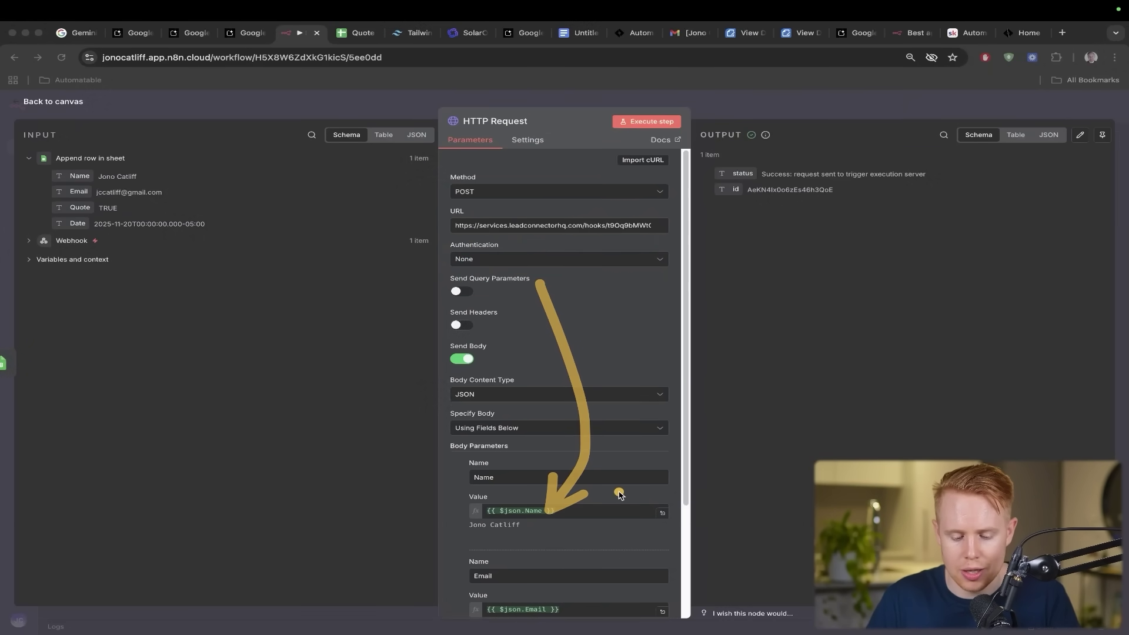
click(565, 580)
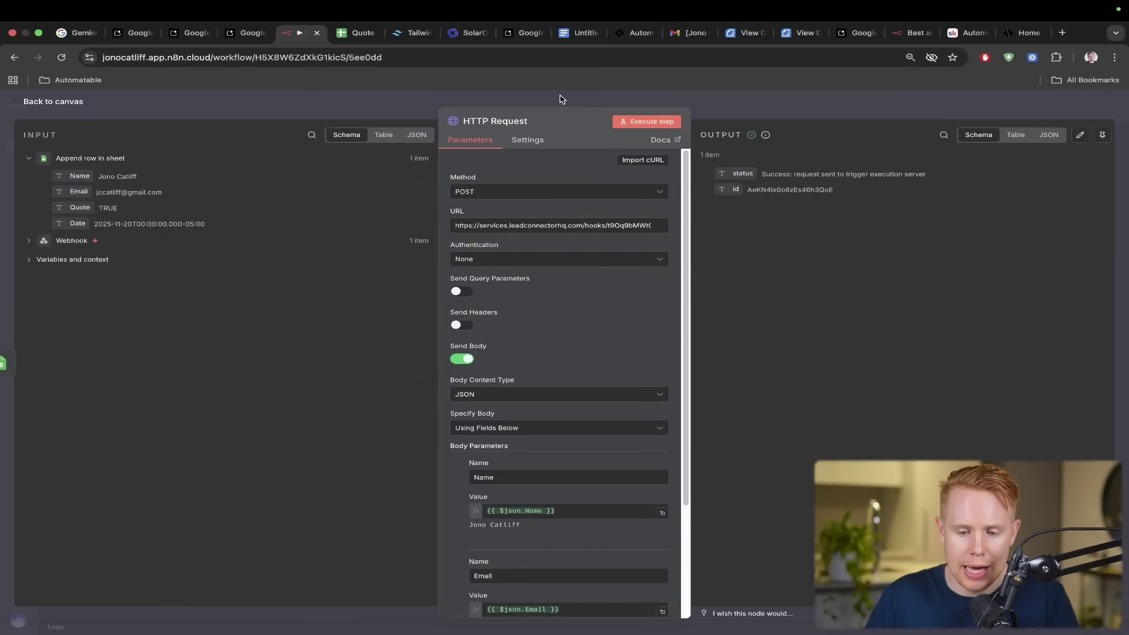
click(628, 34)
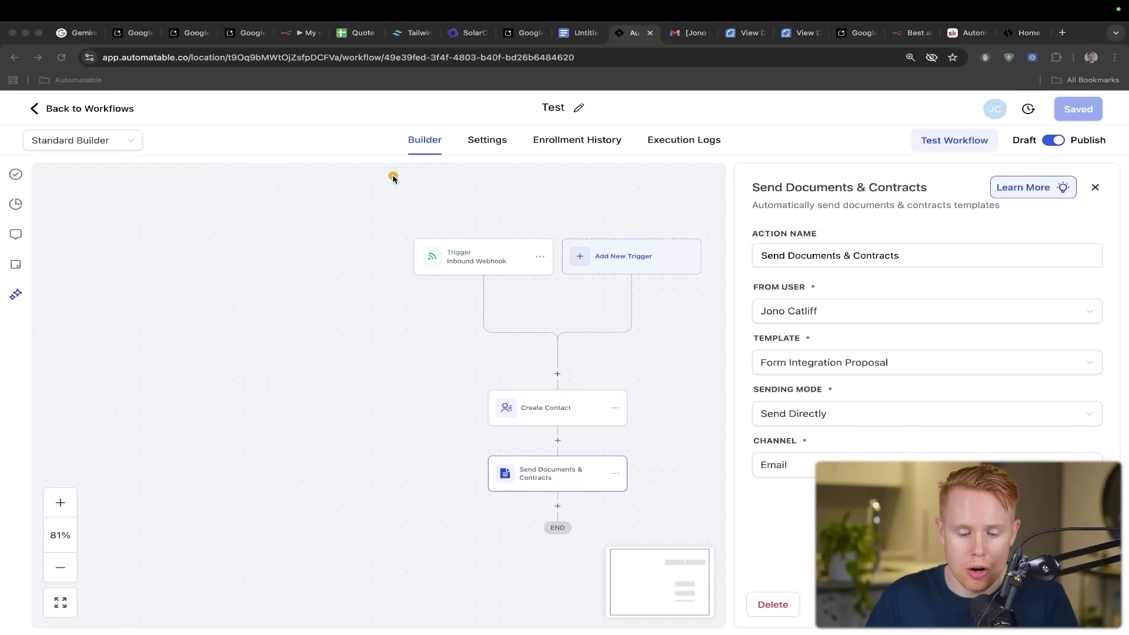
- Trace the GoHighLevel webhook trigger to Create Contact, then point out the document link in the email
drag(393, 174, 474, 247)
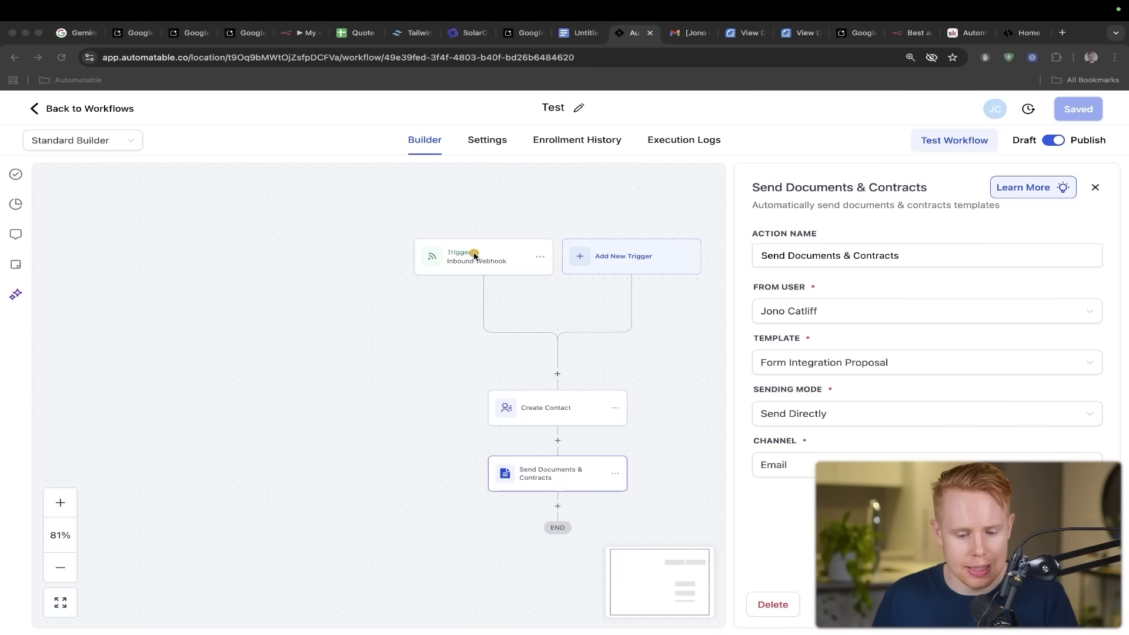
mouse_move(550, 250)
mouse_down()
mouse_move(562, 403)
mouse_move(585, 467)
mouse_up()
click(689, 33)
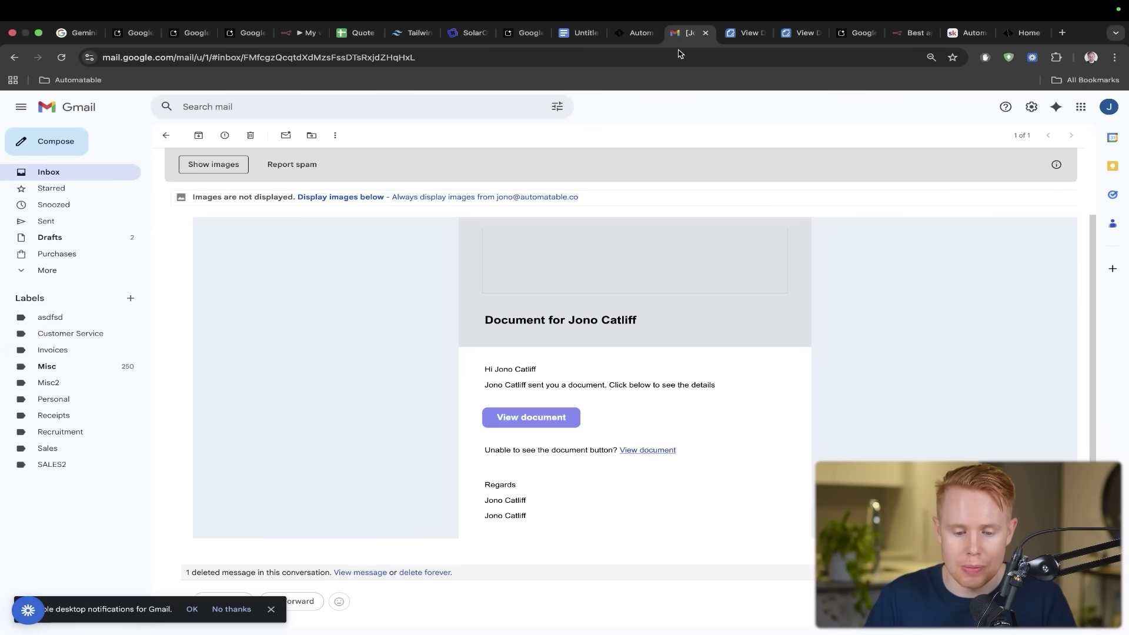
drag(653, 160, 541, 403)
- Review the emailed proposal document, then return to the Forms.co Pricing app in AI Studio
key(ctrl+Tab)
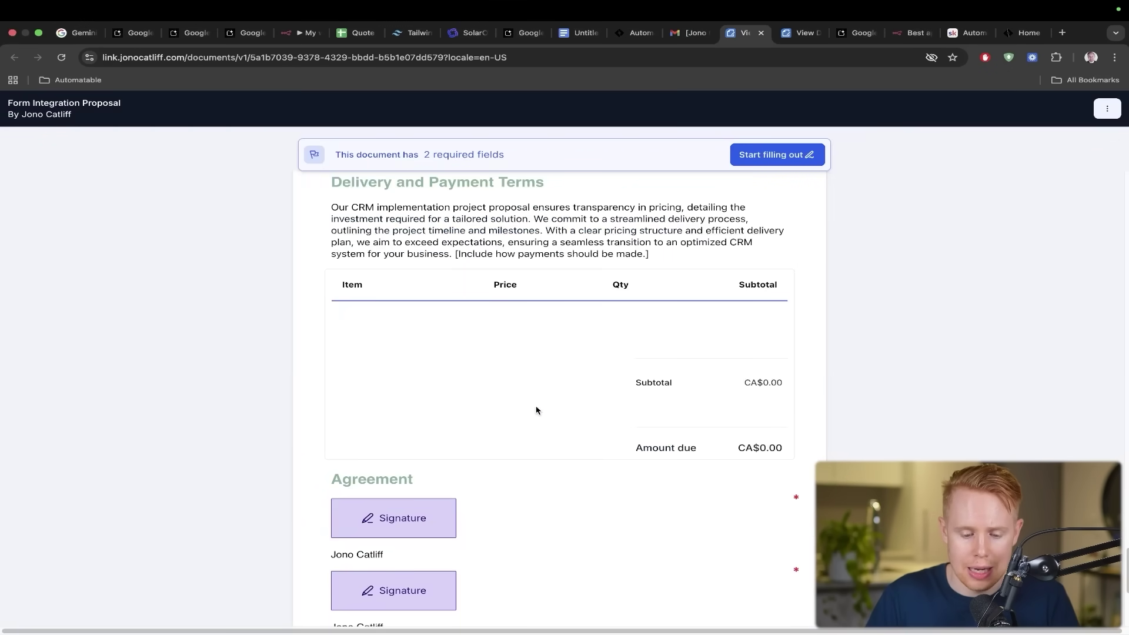
scroll(536, 410, up, 20)
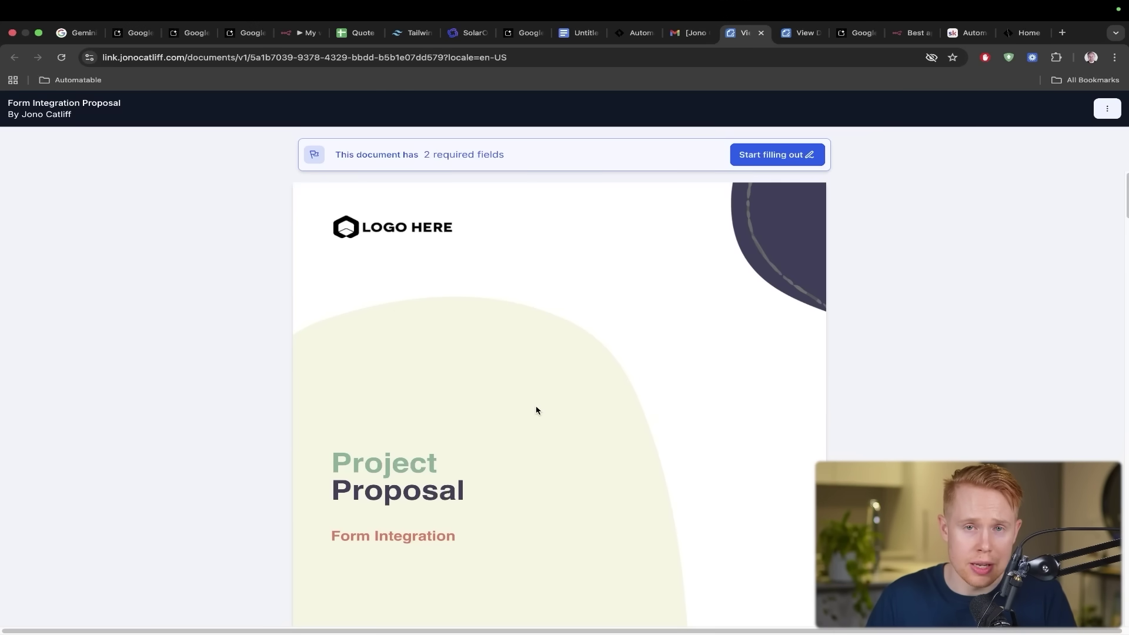
key(super+3)
key(super+4)
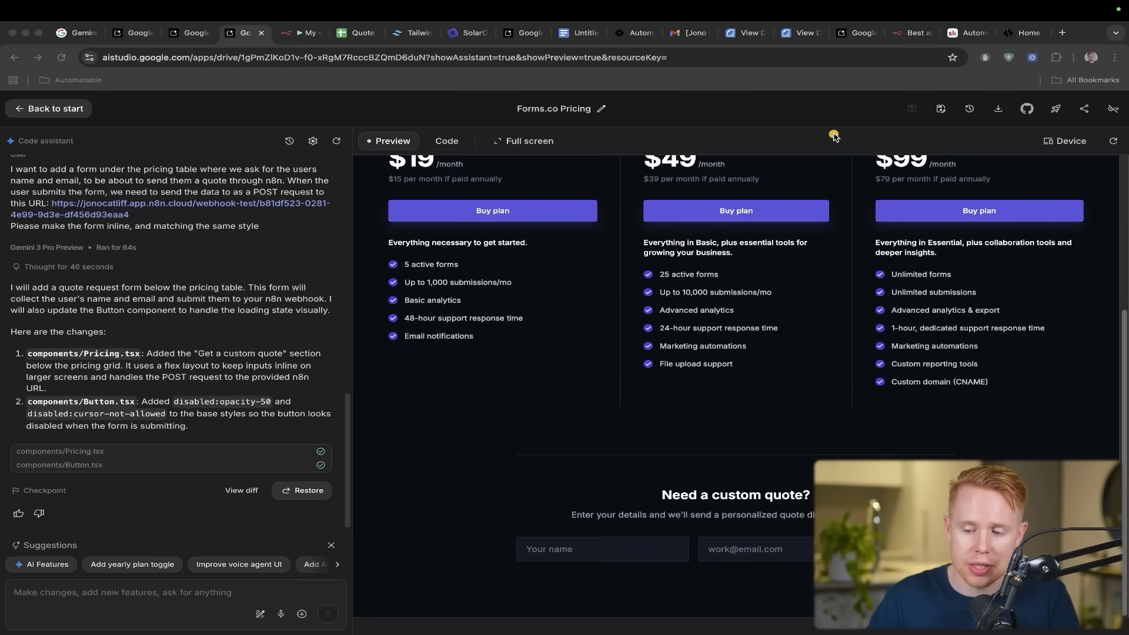
- From the Deploy app dialog, create a new Google Cloud project named 'test'
drag(832, 134, 979, 172)
key(Escape)
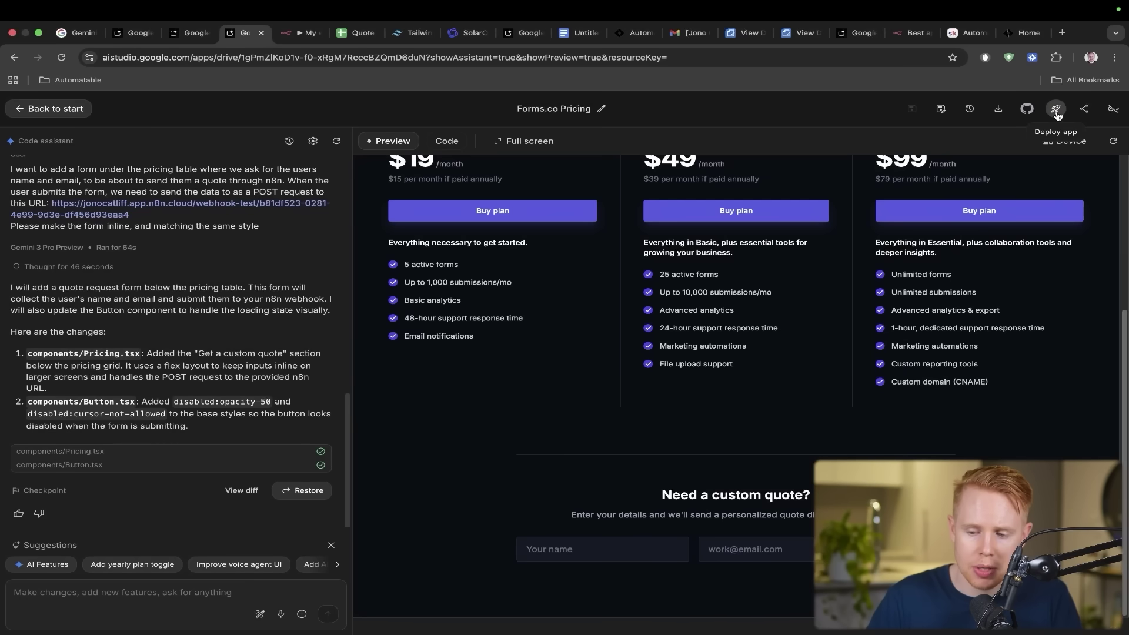
click(1056, 109)
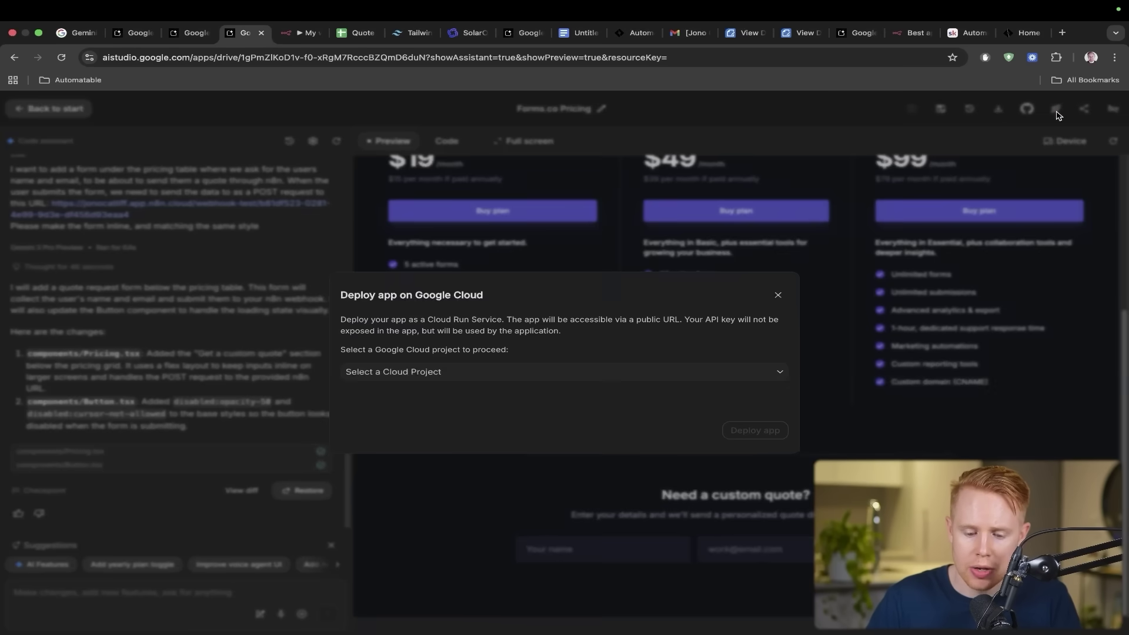
click(687, 380)
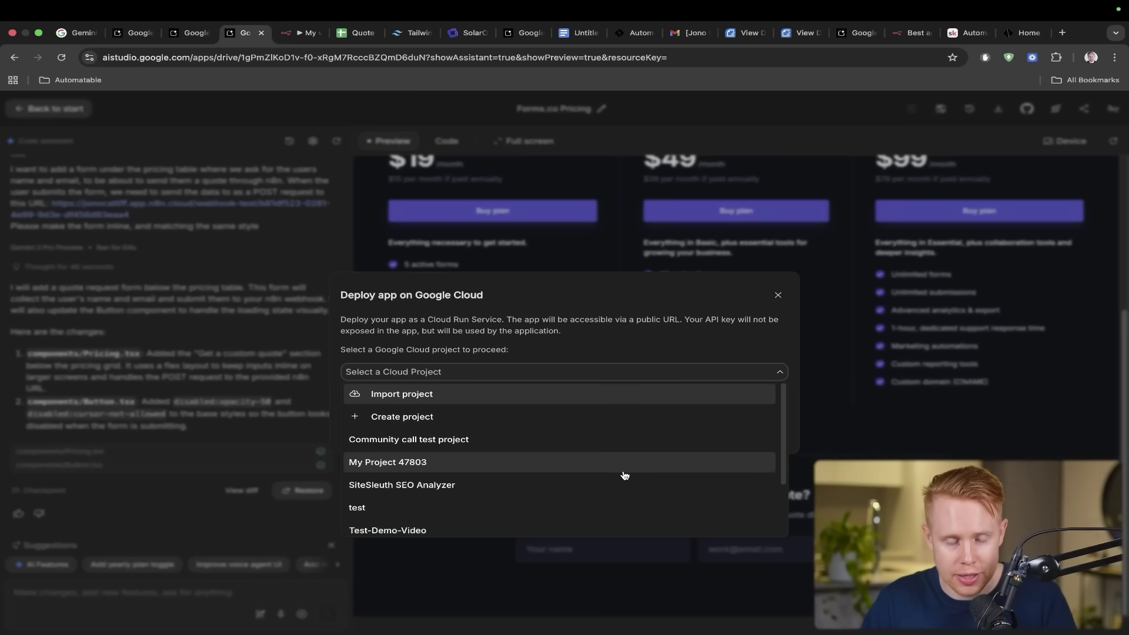
click(545, 426)
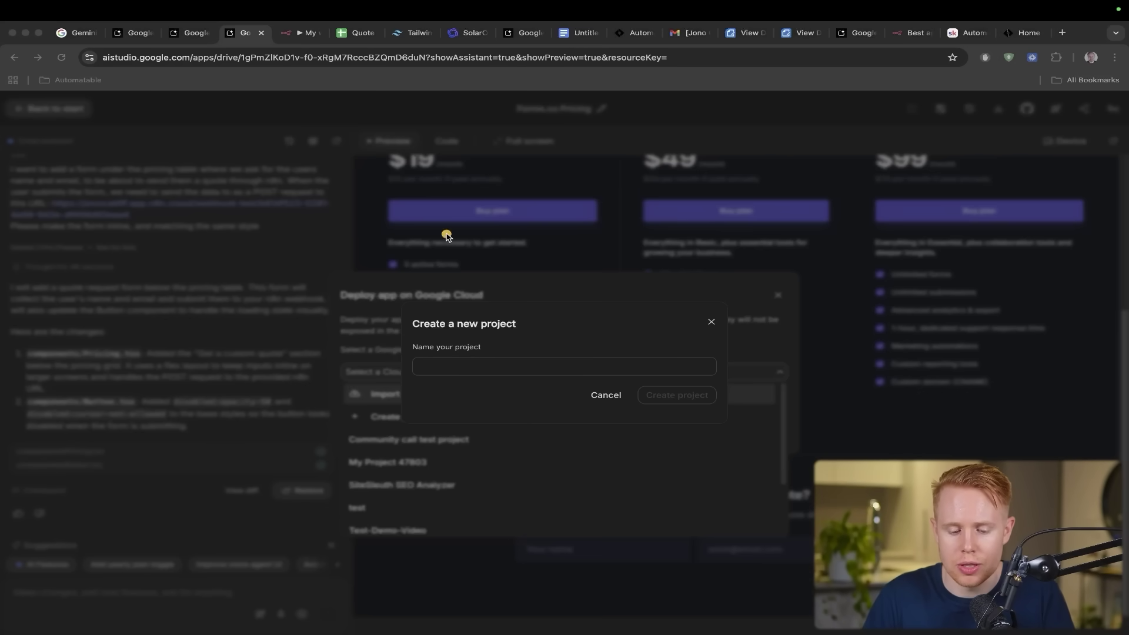
drag(447, 233, 517, 344)
click(499, 370)
text(test)
click(652, 395)
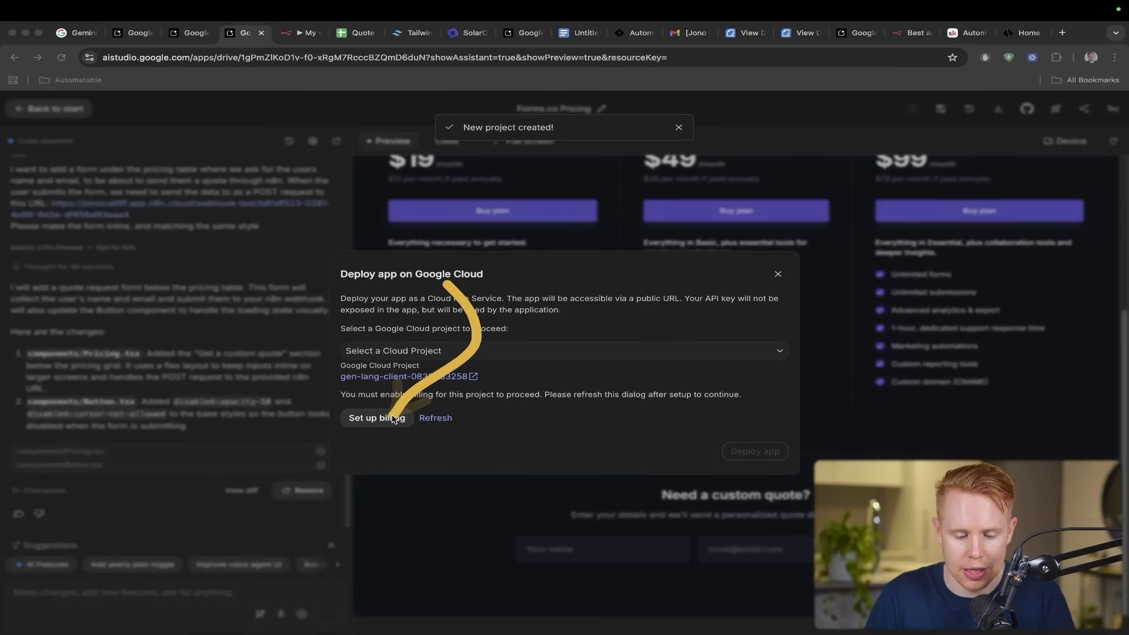
- Deploy the app to Cloud Run under the 'test' project and open the live app
click(476, 360)
click(457, 462)
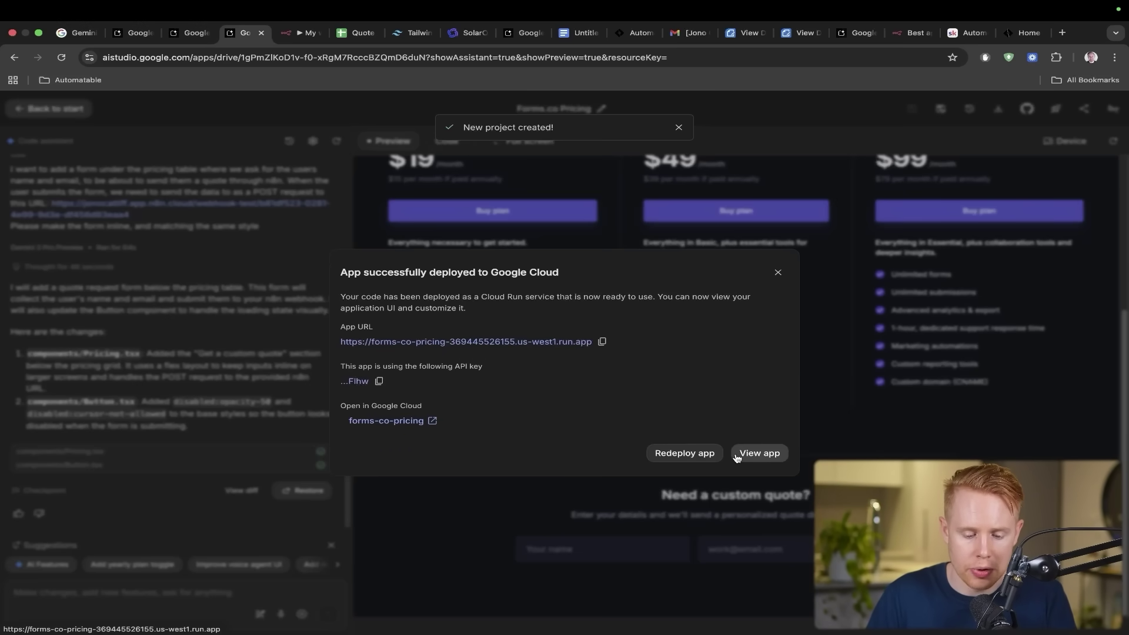
click(738, 456)
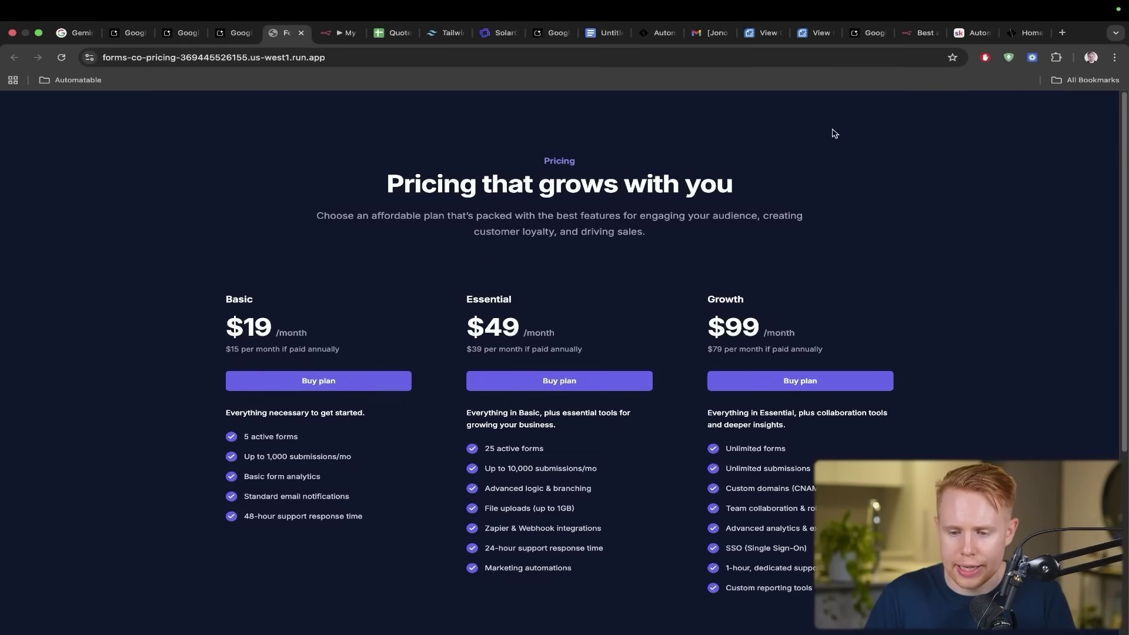
- Switch to the Skool tab showing the Automatable community's About page
click(964, 37)
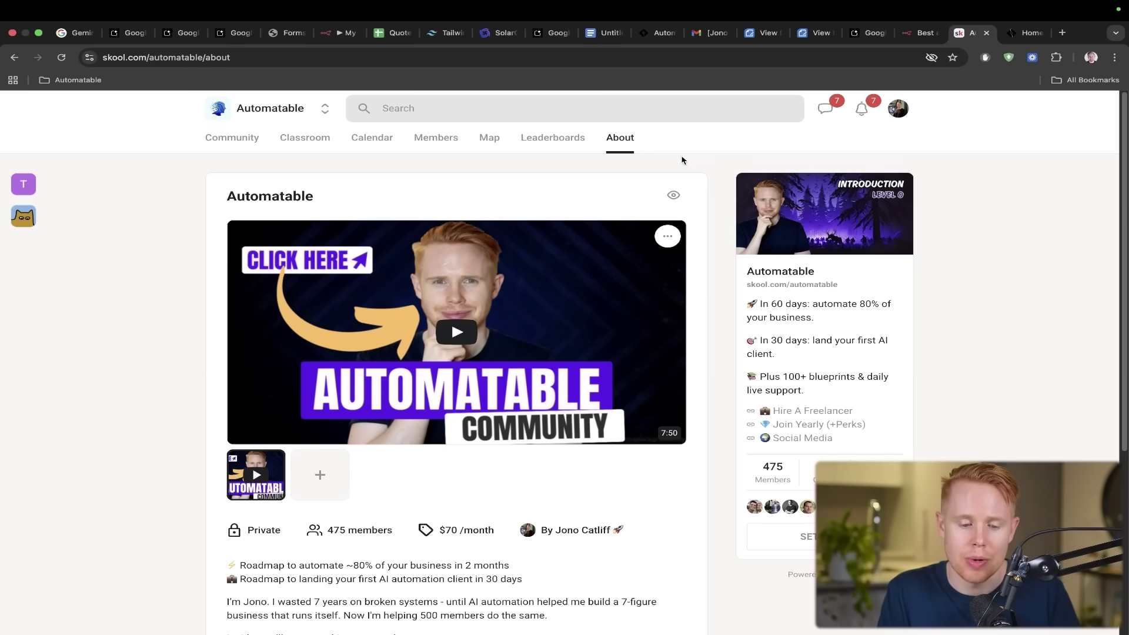
- Open the Make Money $0-10K+ Roadmap course from the Classroom to its Path A intro lesson
click(311, 145)
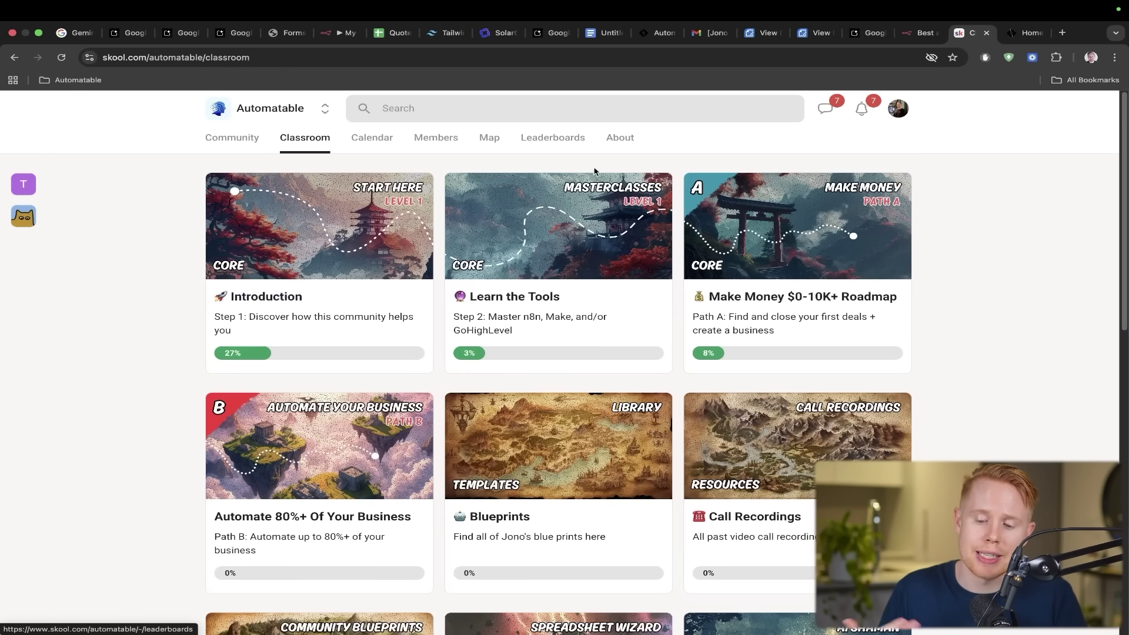
click(809, 232)
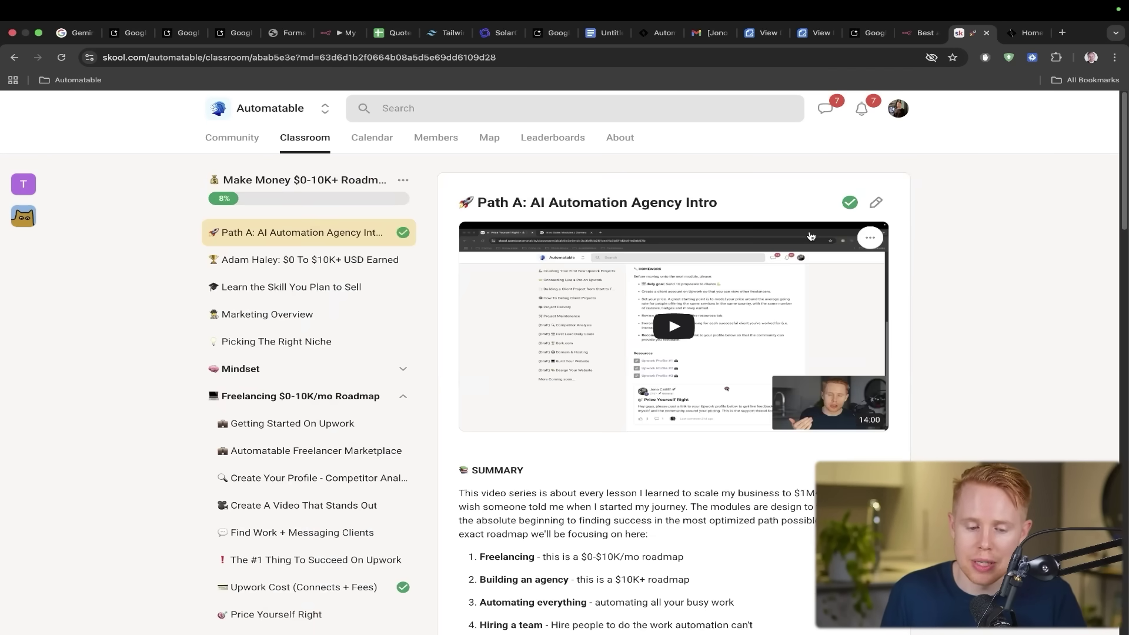
scroll(554, 398, down, 8)
scroll(554, 397, down, 3)
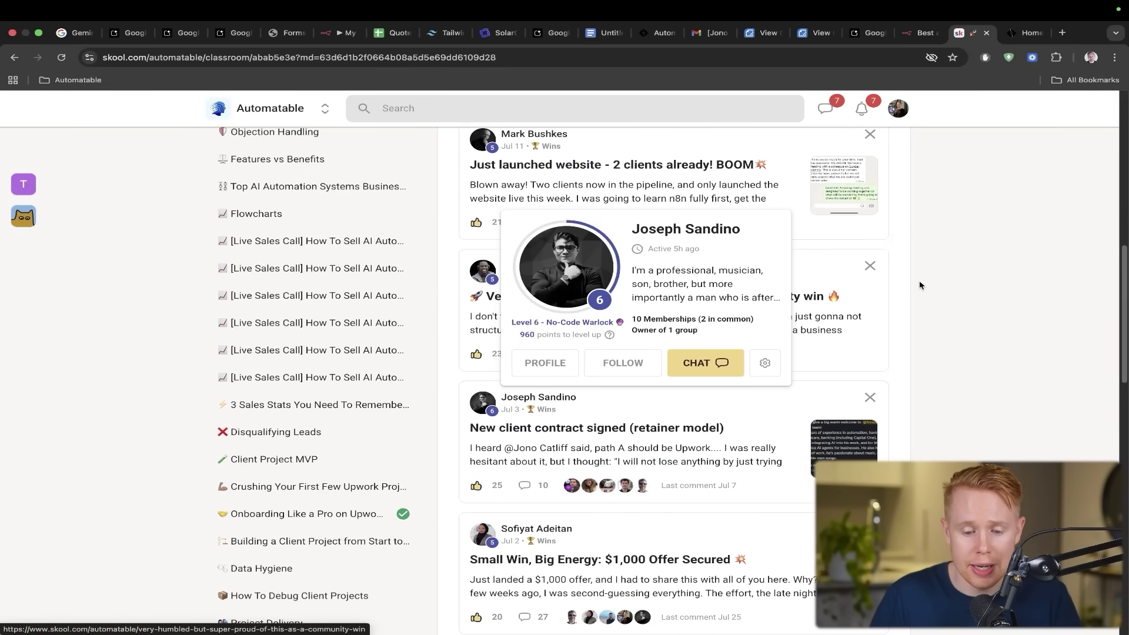
mouse_move(991, 203)
mouse_down()
mouse_move(857, 252)
mouse_move(664, 182)
mouse_up()
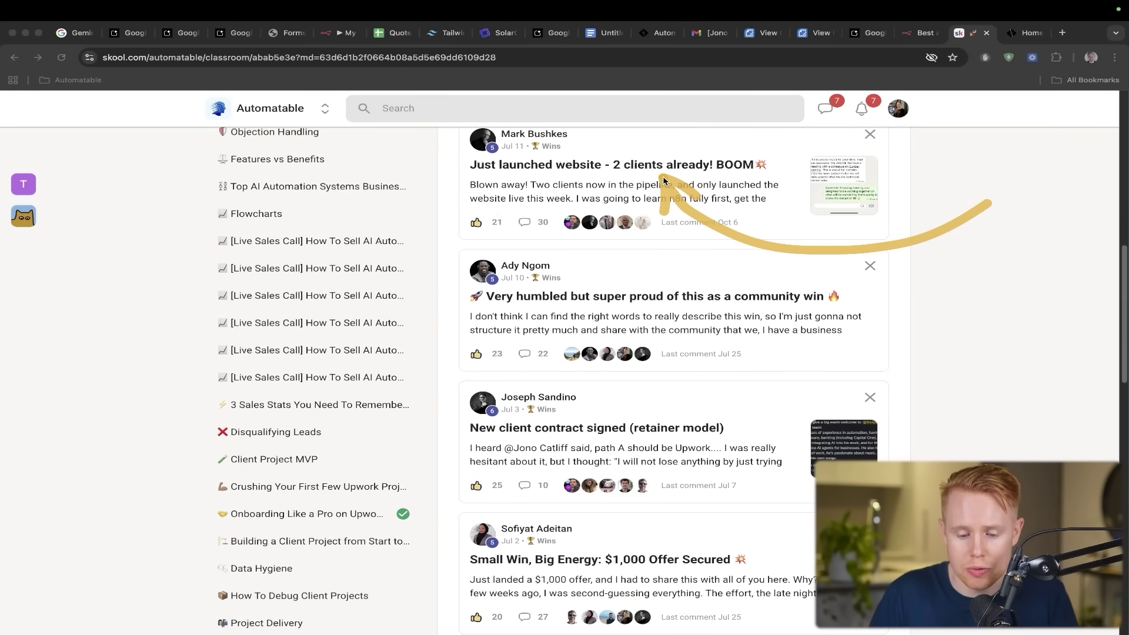
drag(801, 202, 636, 288)
- View the community win post about a first contract, highlighting its $10,000/month figure, then browse the lesson
click(640, 314)
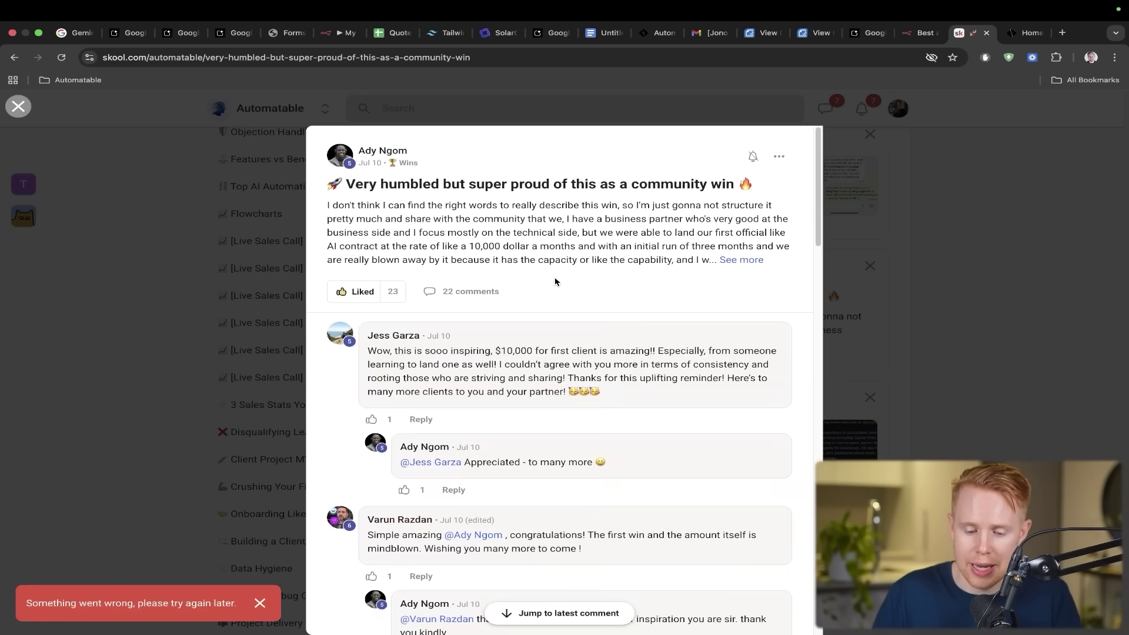
drag(469, 246, 574, 248)
key(Escape)
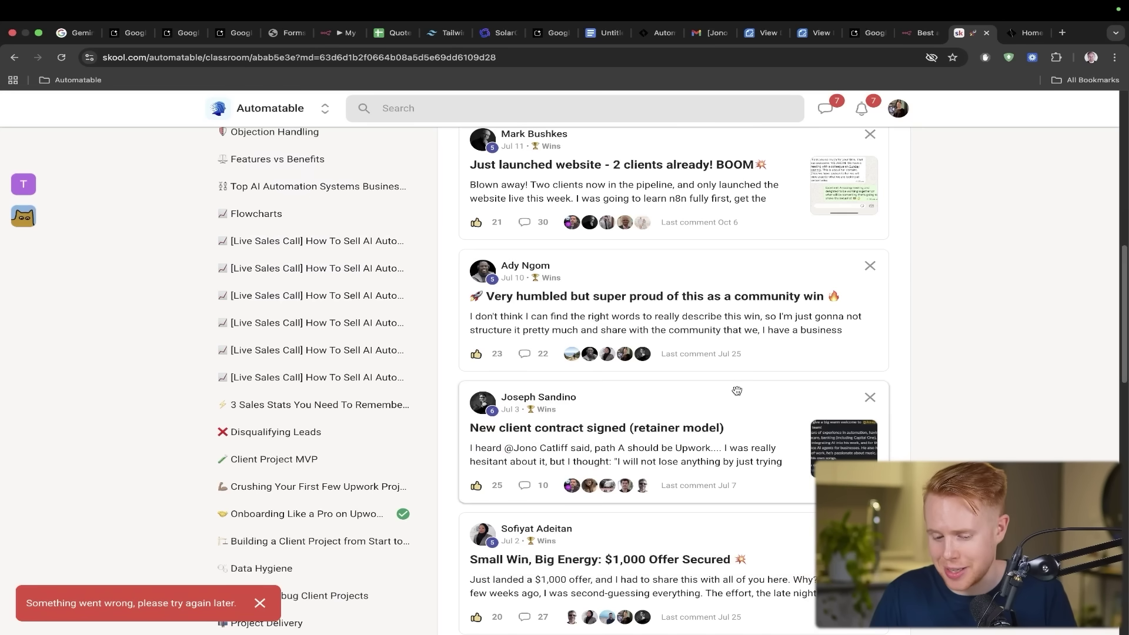
scroll(736, 391, down, 2)
scroll(737, 391, down, 3)
mouse_move(787, 292)
mouse_down()
mouse_move(606, 262)
mouse_move(593, 269)
mouse_up()
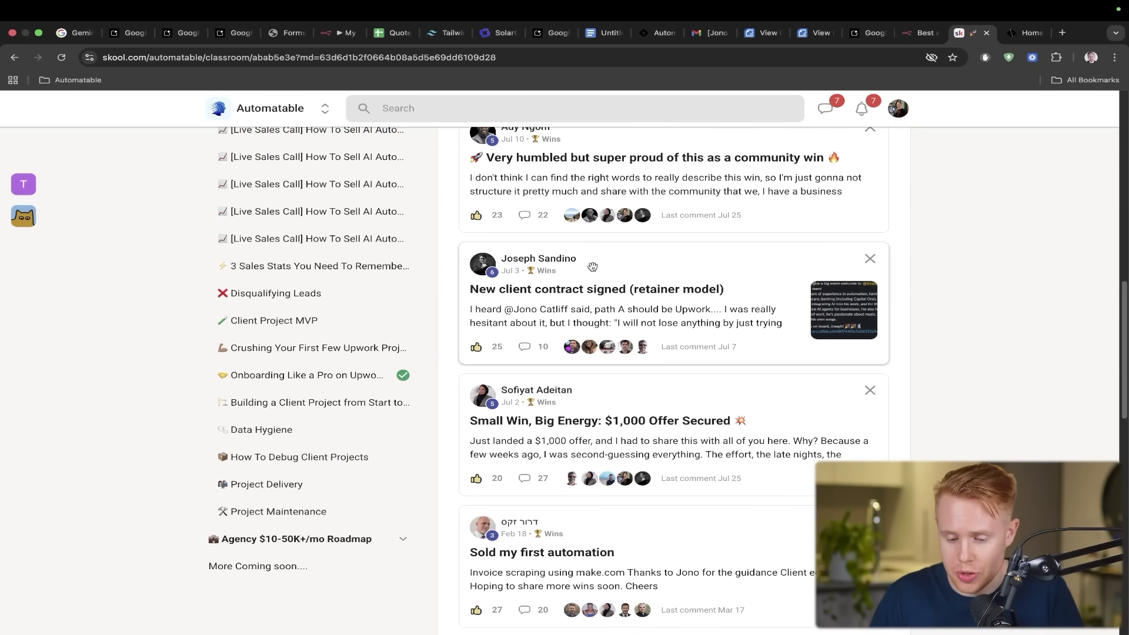
scroll(593, 268, down, 1)
scroll(593, 267, down, 3)
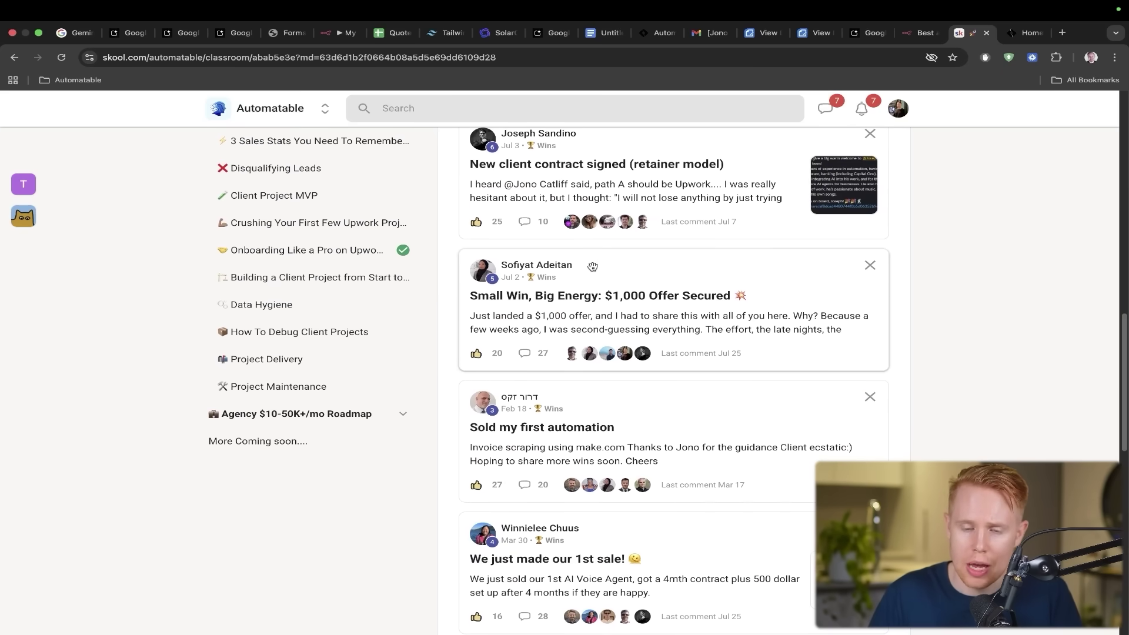
drag(750, 191, 645, 253)
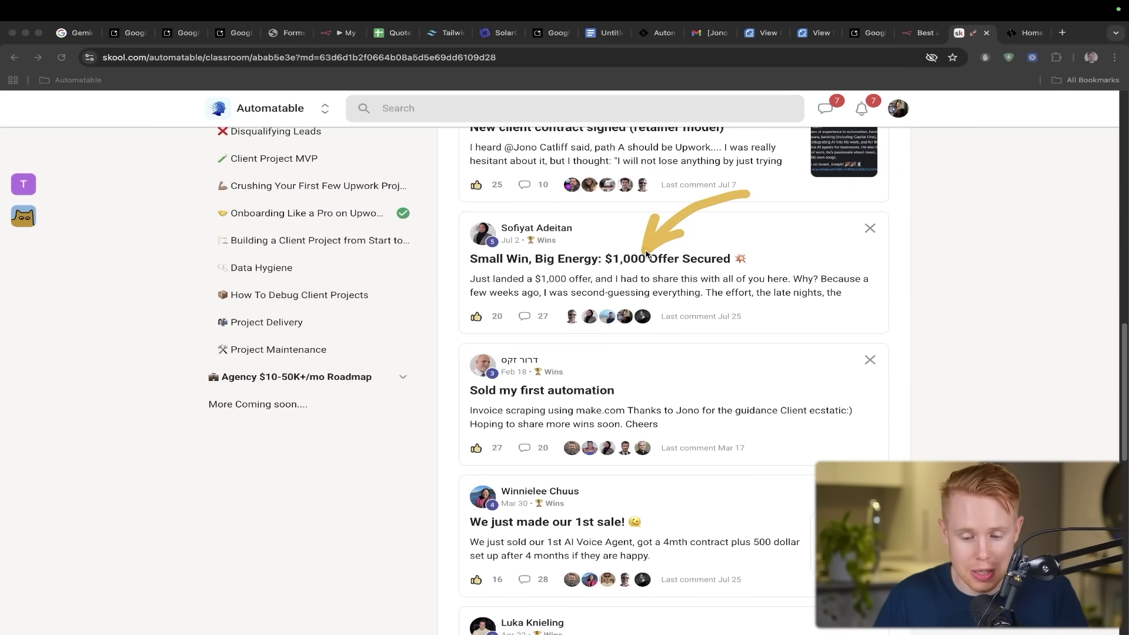
scroll(629, 261, down, 8)
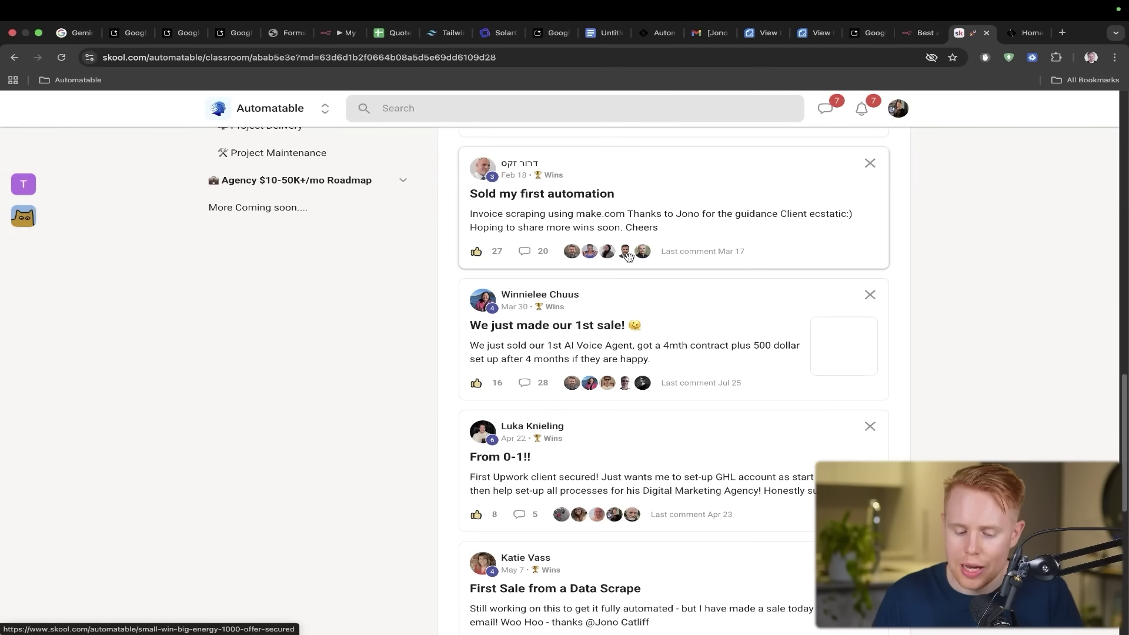
scroll(629, 257, down, 1)
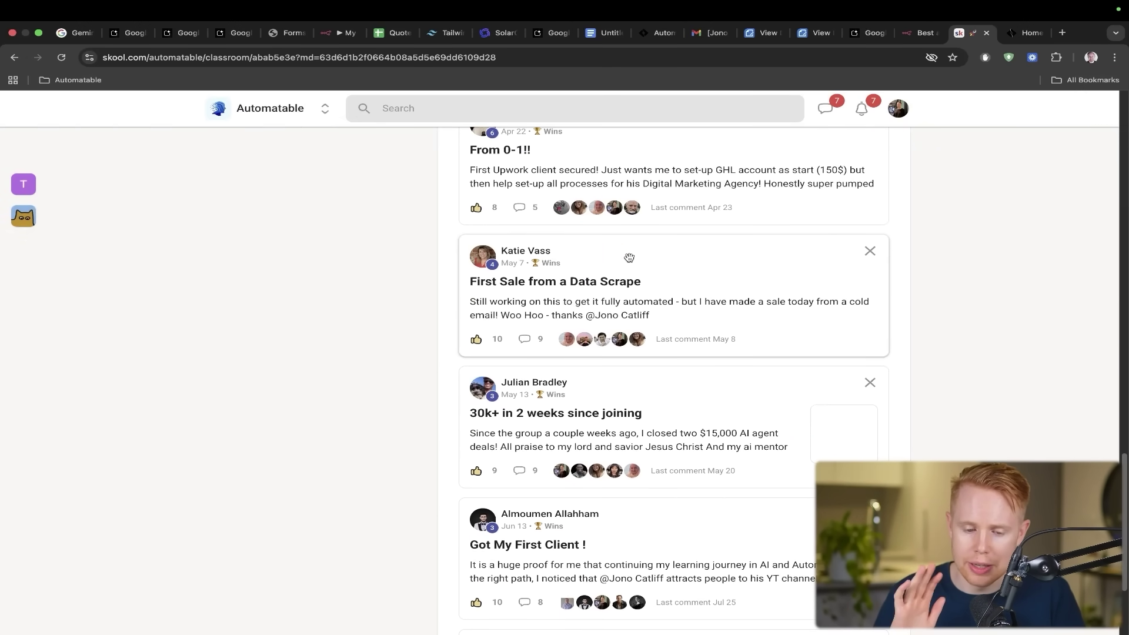
scroll(628, 257, up, 20)
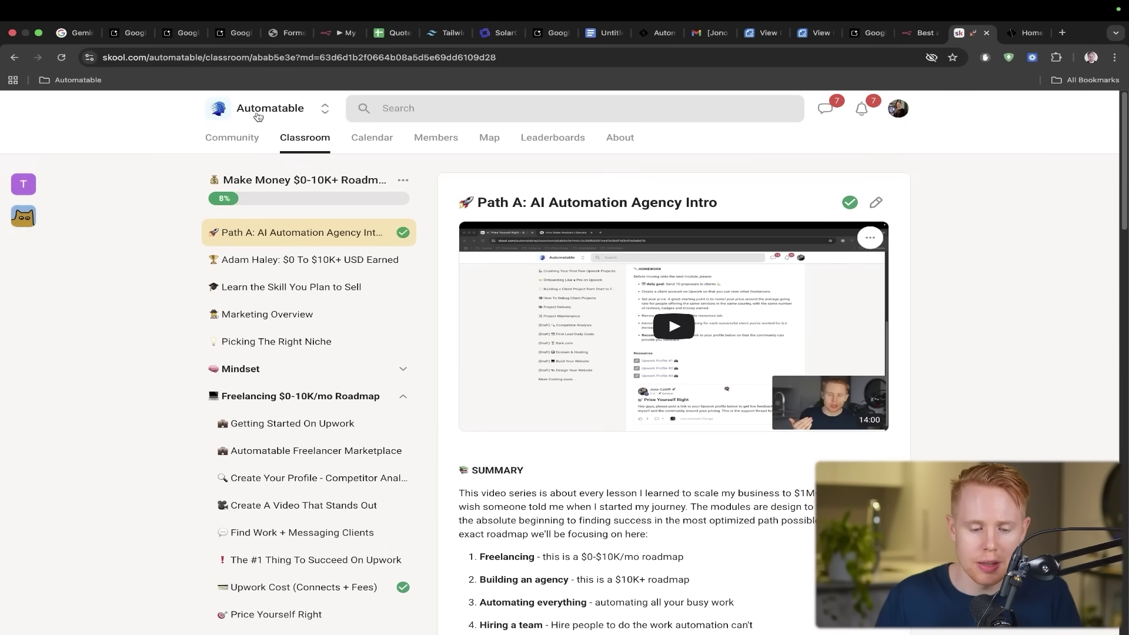
- Open the Automate 80%+ Of Your Business course's Path B intro lesson and scroll through it
click(288, 139)
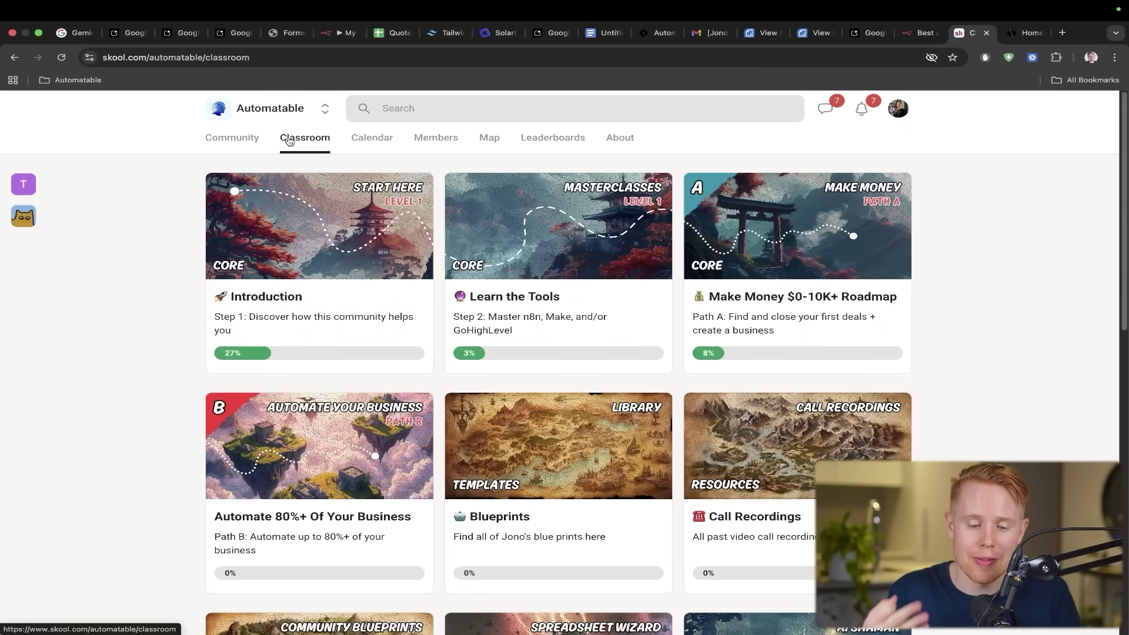
click(304, 409)
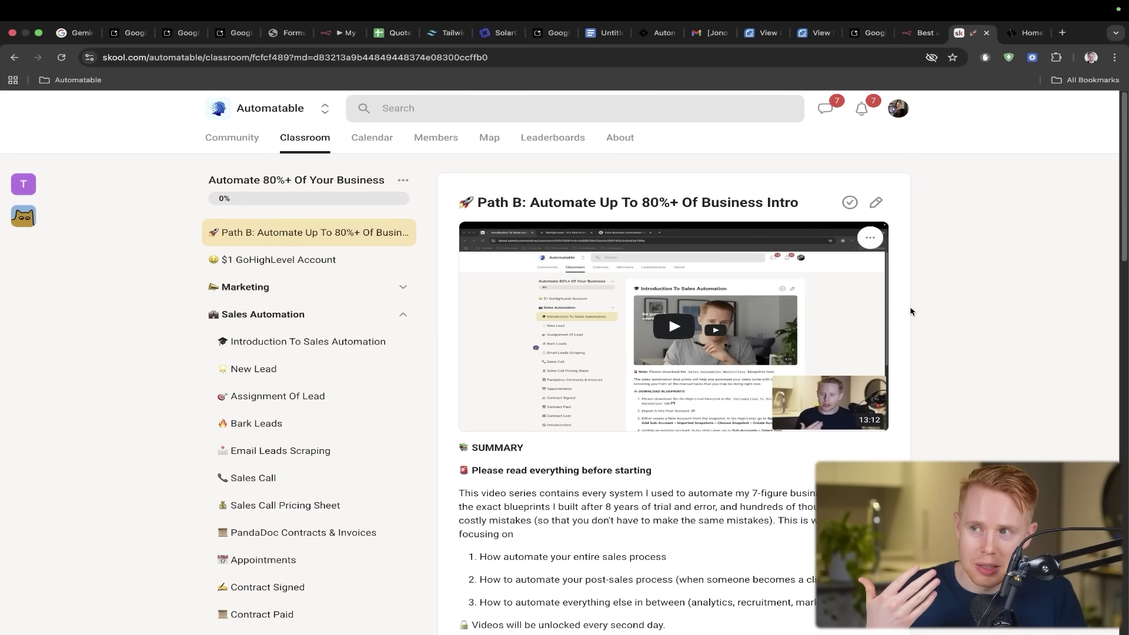
scroll(910, 311, down, 5)
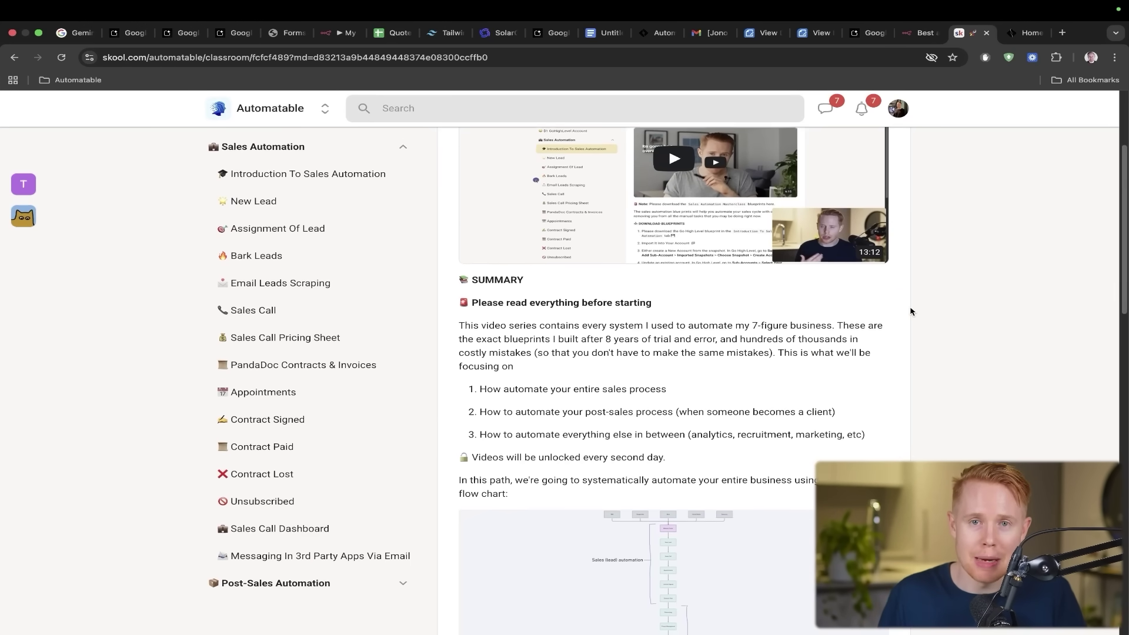
scroll(910, 311, down, 10)
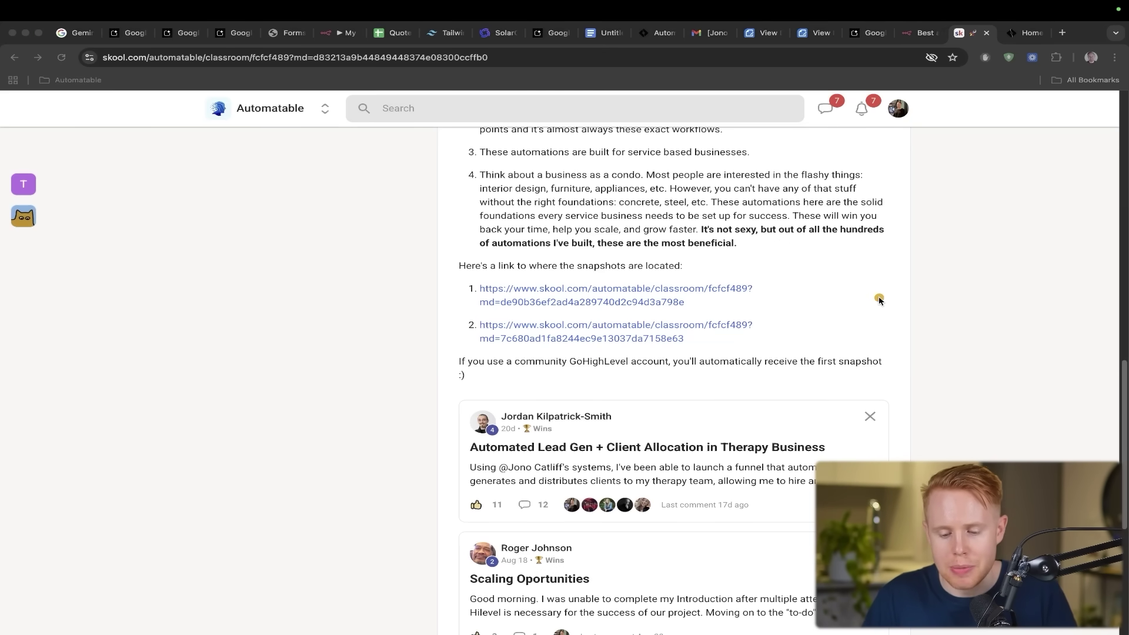
- Move on to the automatable.co home page tab
drag(880, 297, 731, 423)
key(Escape)
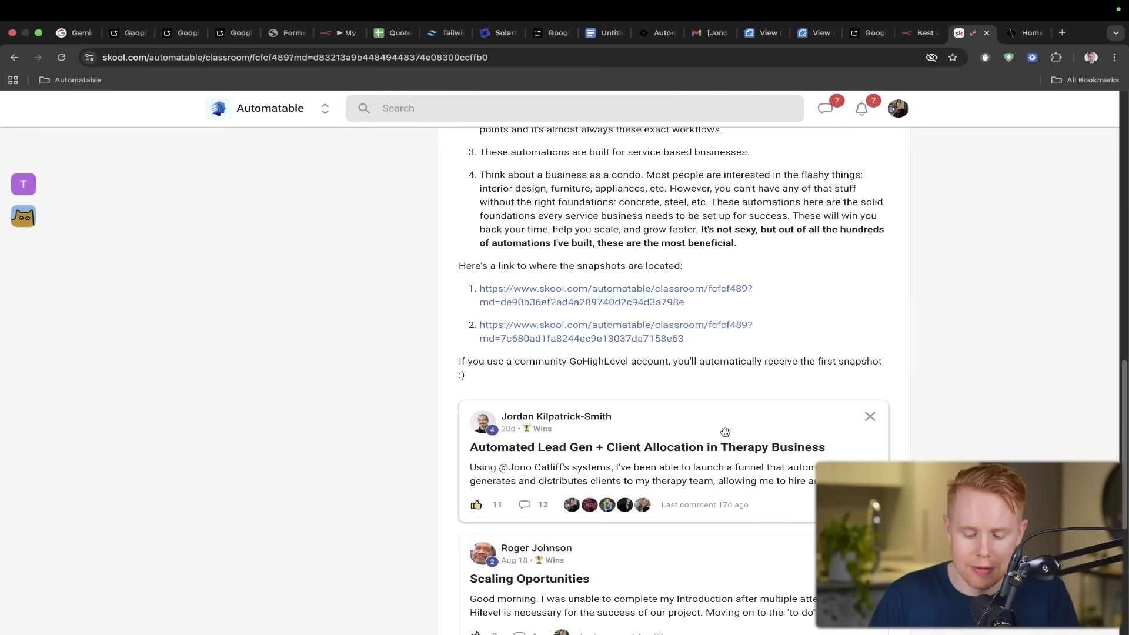
key(ctrl+Tab)
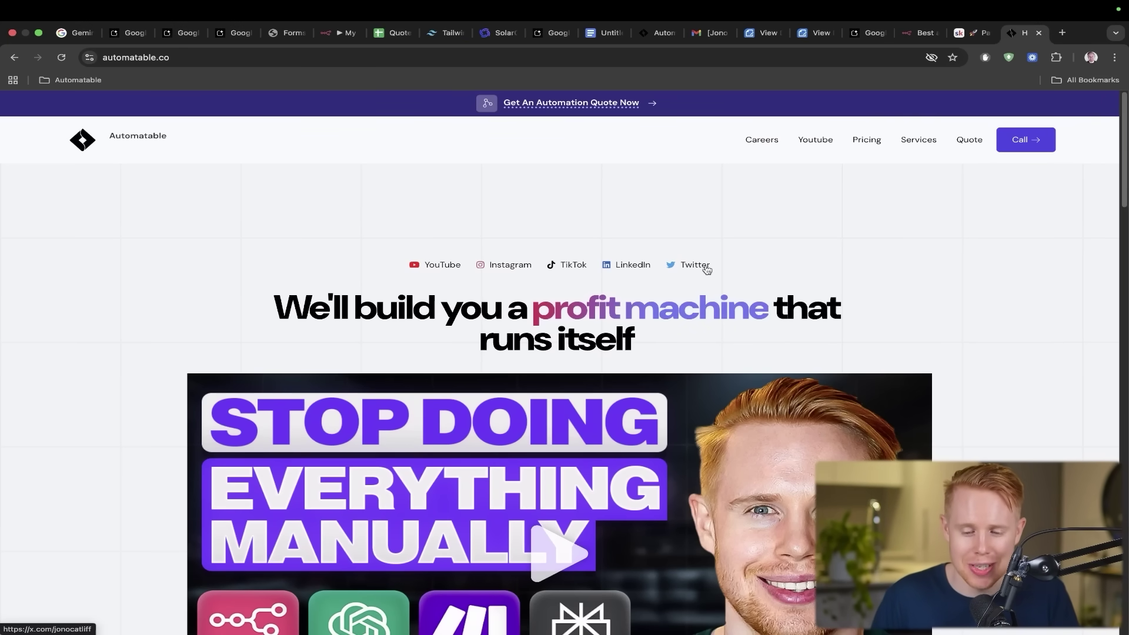
- Scroll the automatable.co home page down to the Apply Now form asking revenue and budget
scroll(902, 261, down, 10)
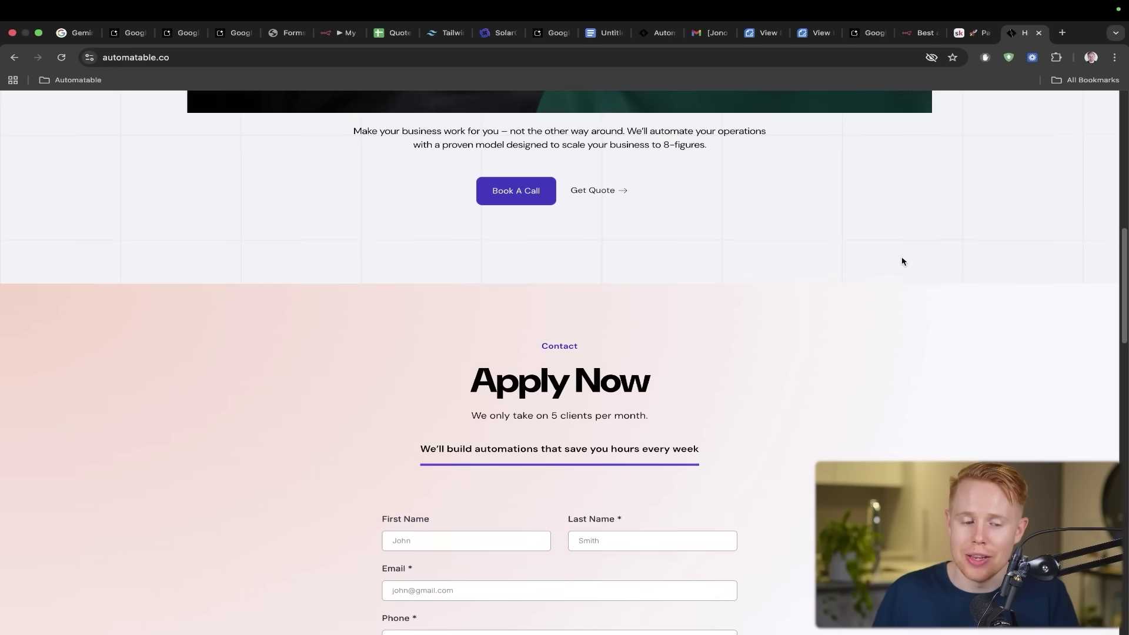
scroll(901, 261, down, 5)
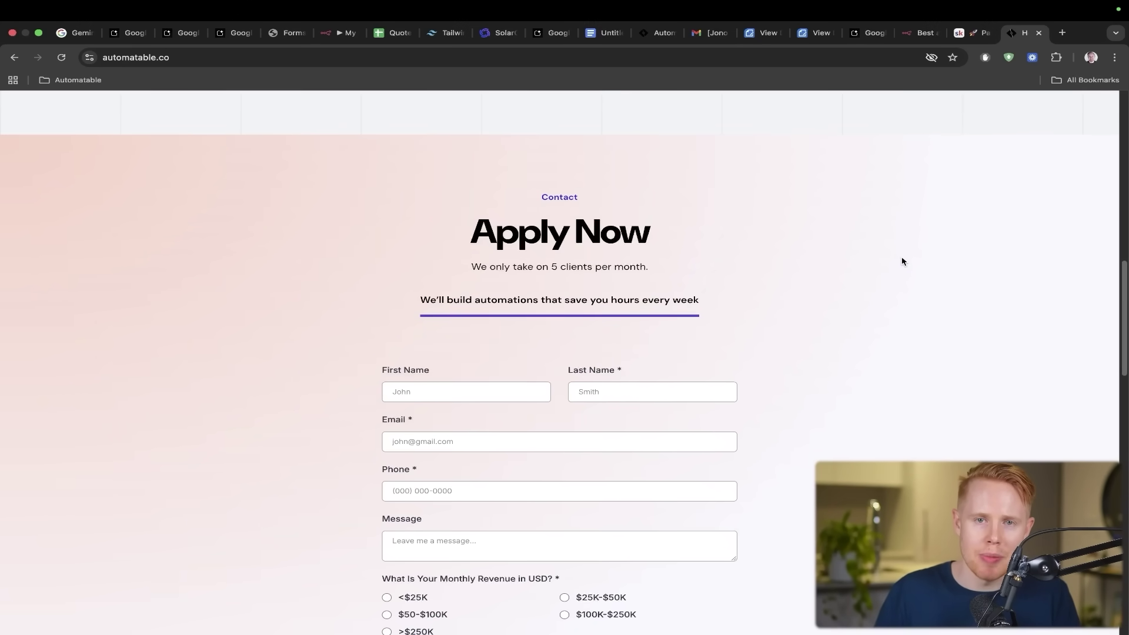
scroll(902, 261, down, 3)
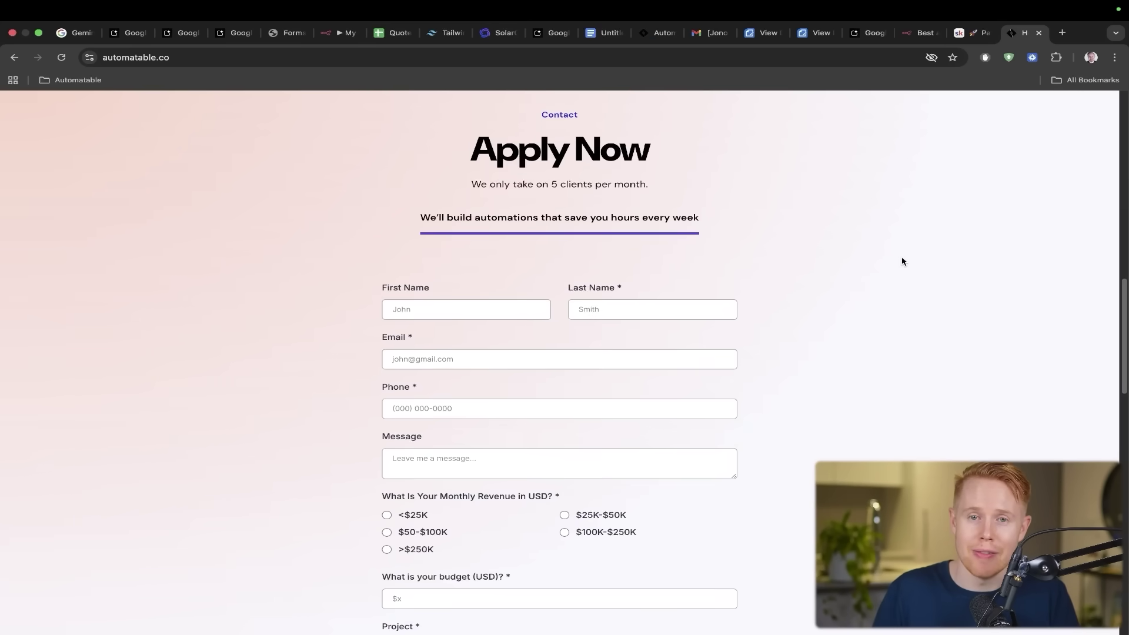